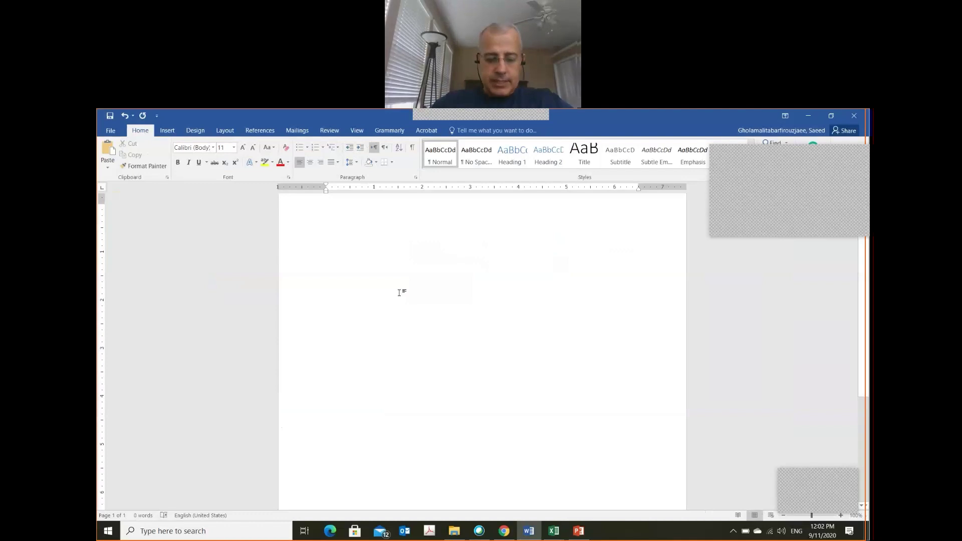
- Write the sentence "Causality is not inferred from coincidence." on the first line and begin a new paragraph below it
{"action": "type", "text": "Ca"}
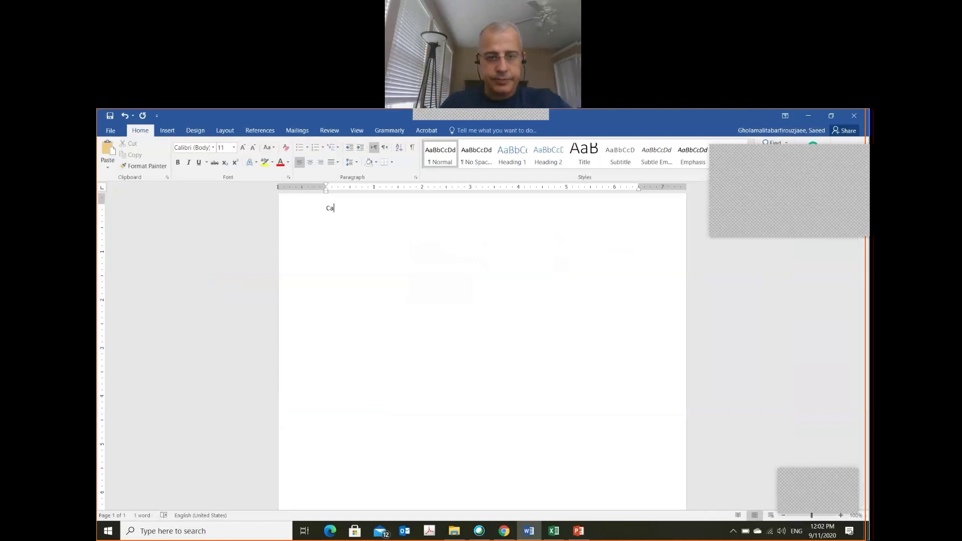
{"action": "type", "text": "usality"}
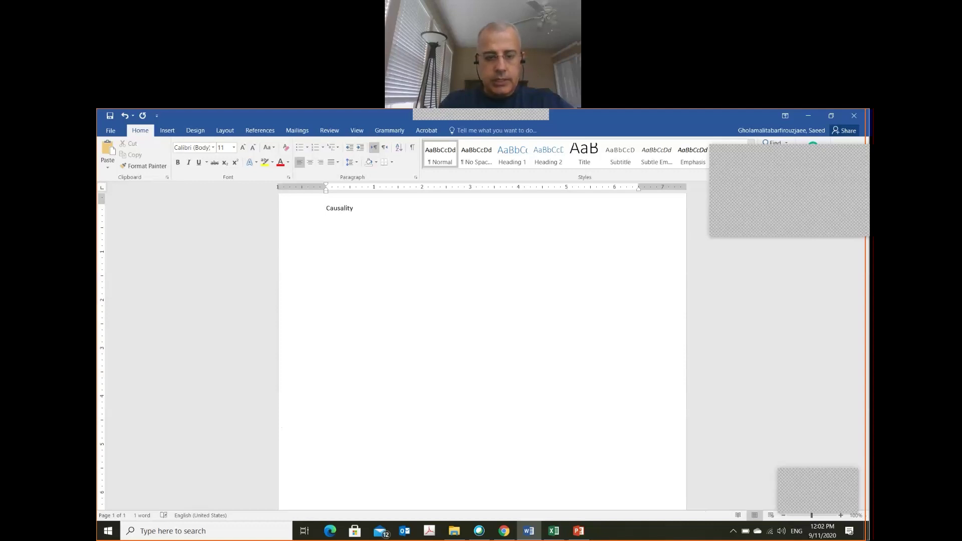
{"action": "type", "text": " is not "}
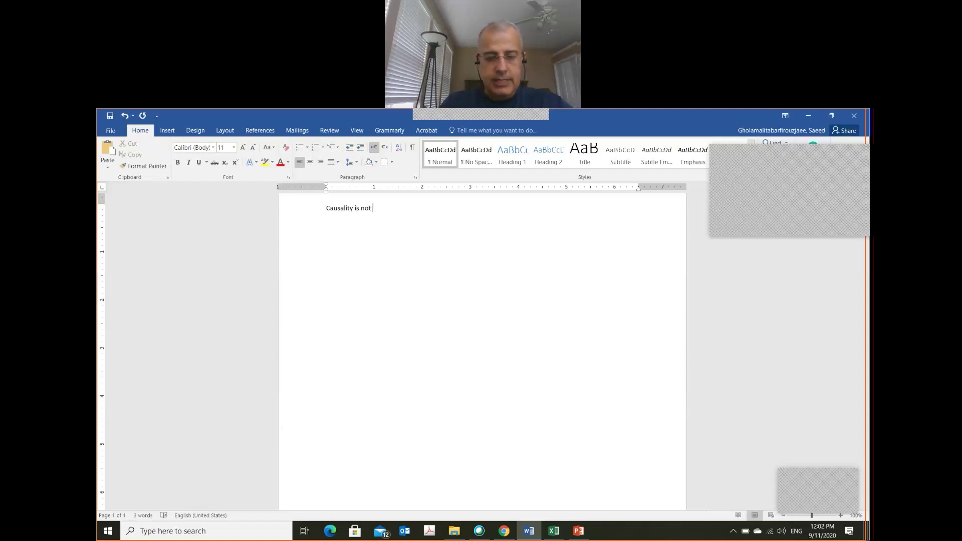
{"action": "type", "text": "in"}
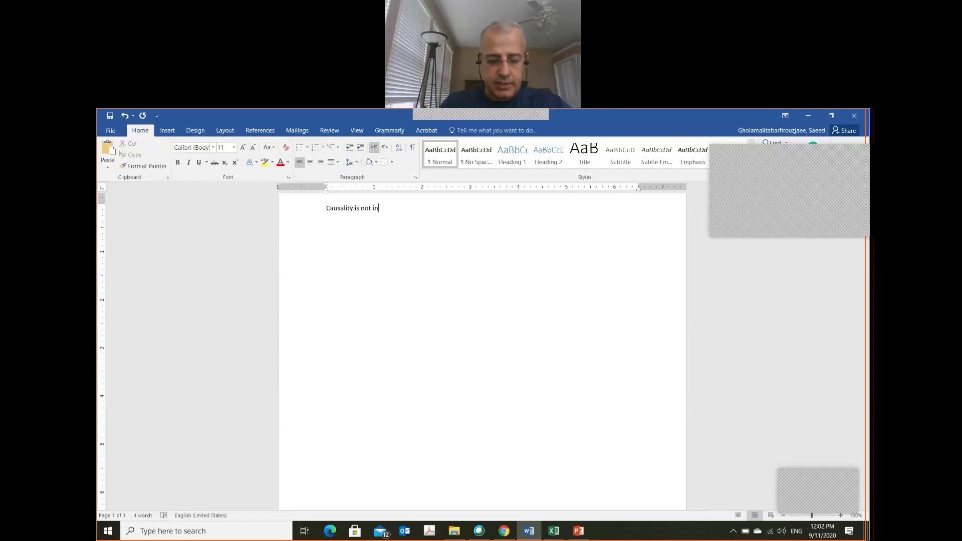
{"action": "type", "text": "ferred "}
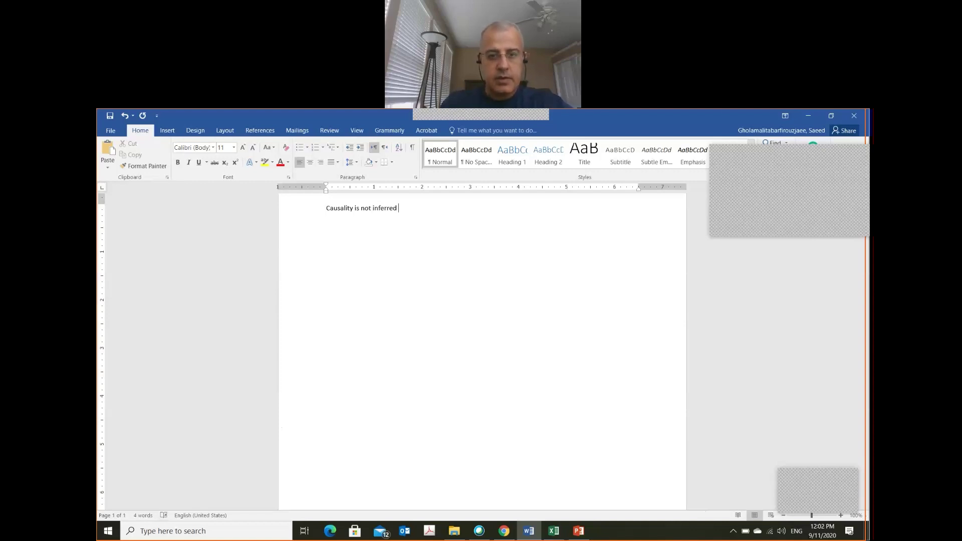
{"action": "type", "text": "f"}
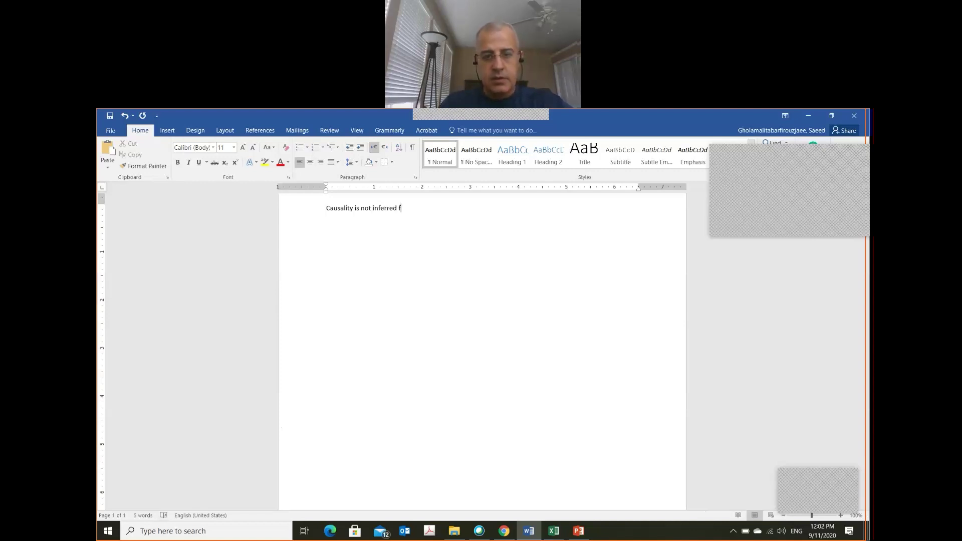
{"action": "type", "text": "rom coi"}
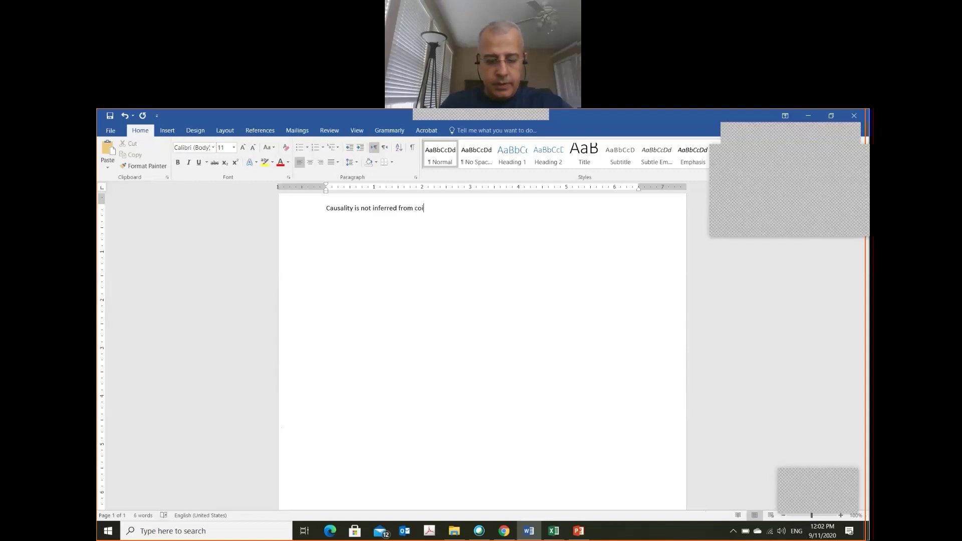
{"action": "type", "text": "ncidence"}
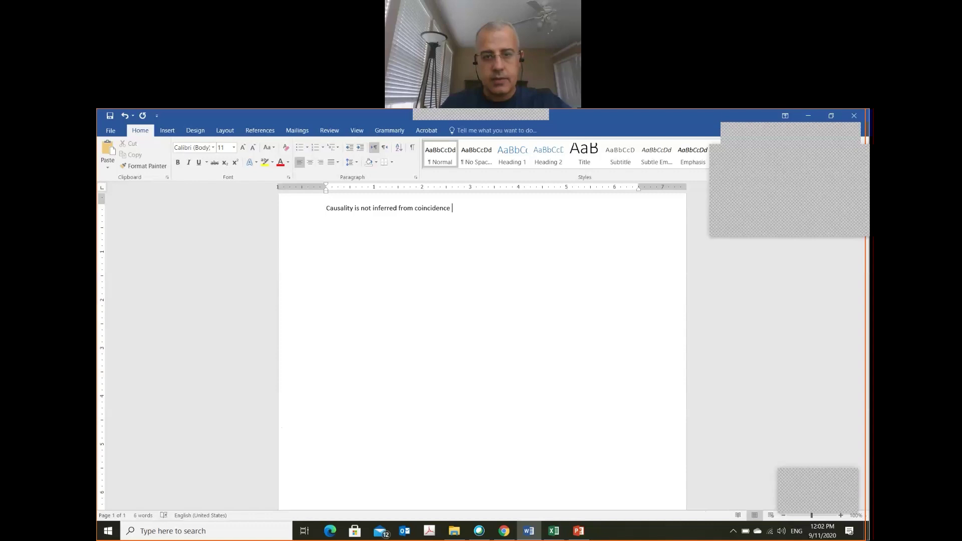
{"action": "type", "text": "."}
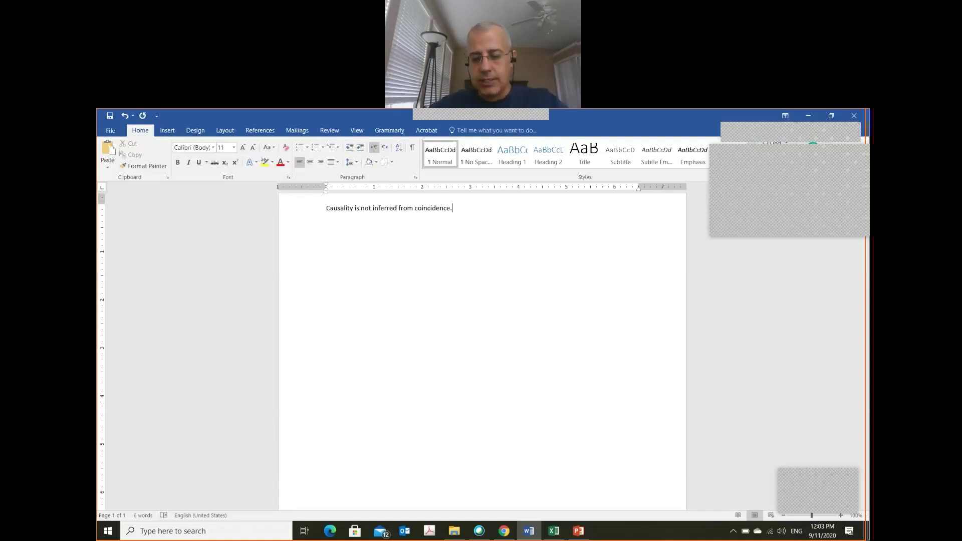
{"action": "key", "text": "Return"}
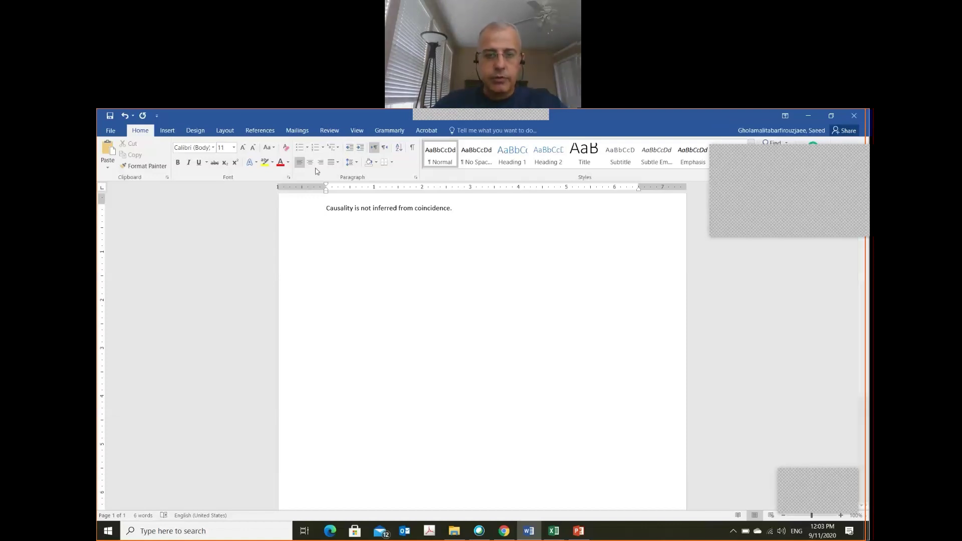
- Draw a pair of crossing axes below the sentence using a horizontal arrow about 2 inches long and a vertical arrow about 1.5 inches tall
{"action": "left_click", "coordinate": [166, 131]}
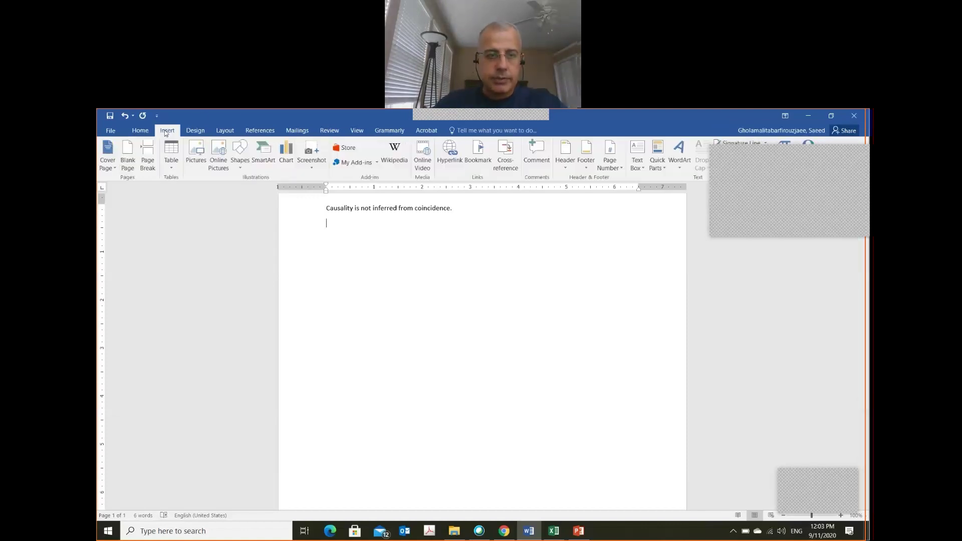
{"action": "left_click", "coordinate": [239, 153]}
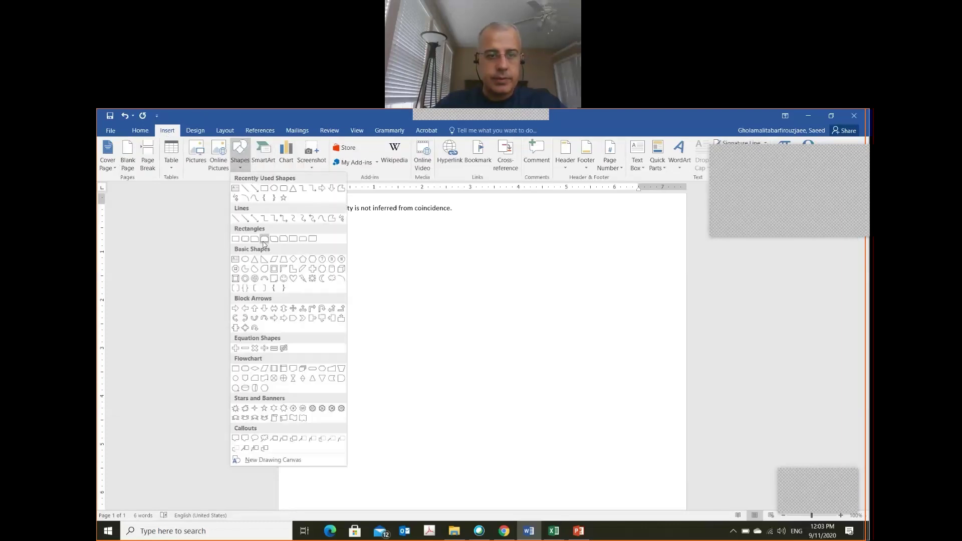
{"action": "left_click", "coordinate": [248, 221]}
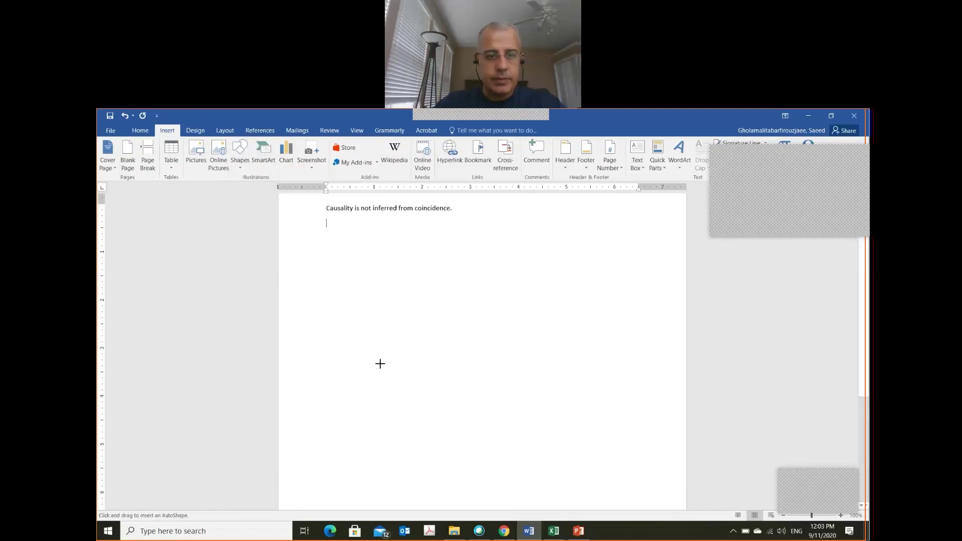
{"action": "left_click_drag", "start_coordinate": [350, 330], "coordinate": [451, 329]}
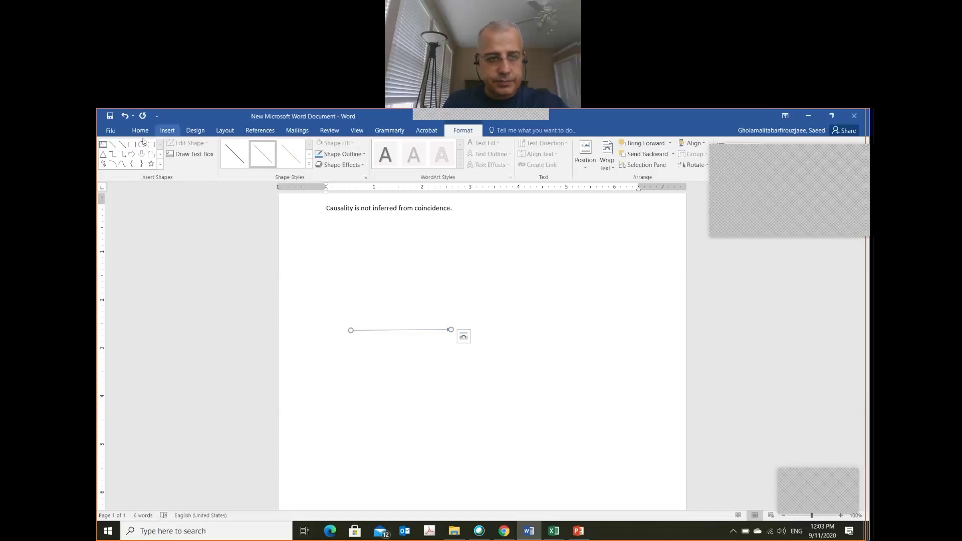
{"action": "left_click", "coordinate": [122, 145]}
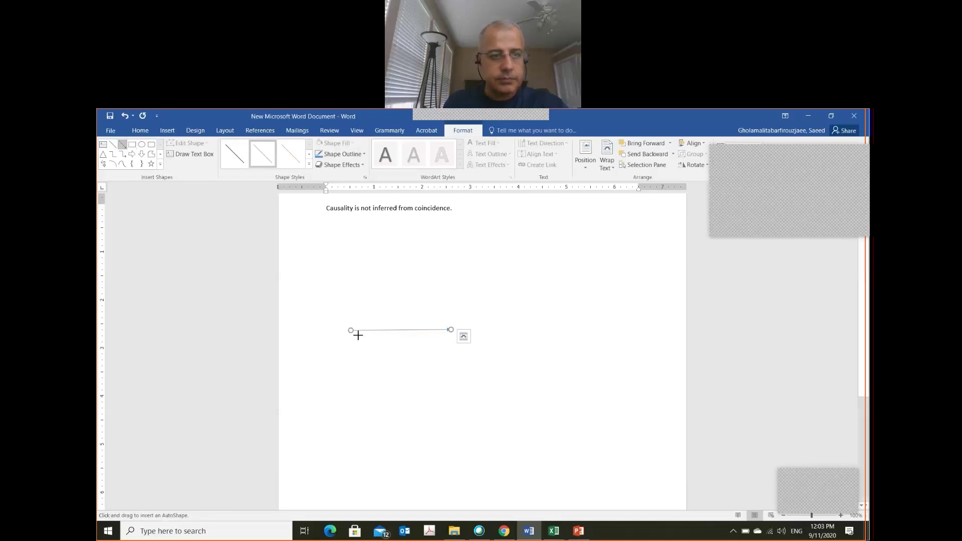
{"action": "left_click_drag", "start_coordinate": [358, 341], "coordinate": [360, 266]}
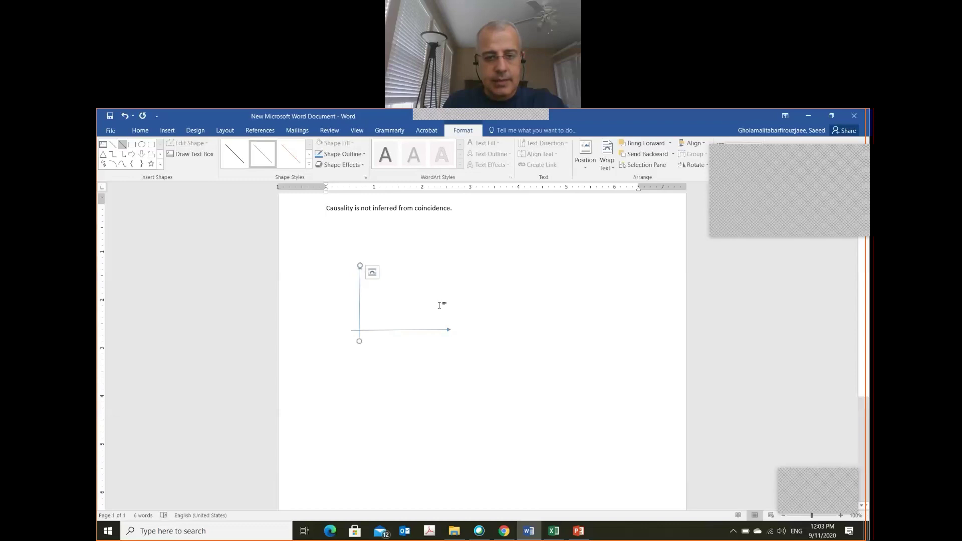
{"action": "left_click", "coordinate": [463, 331]}
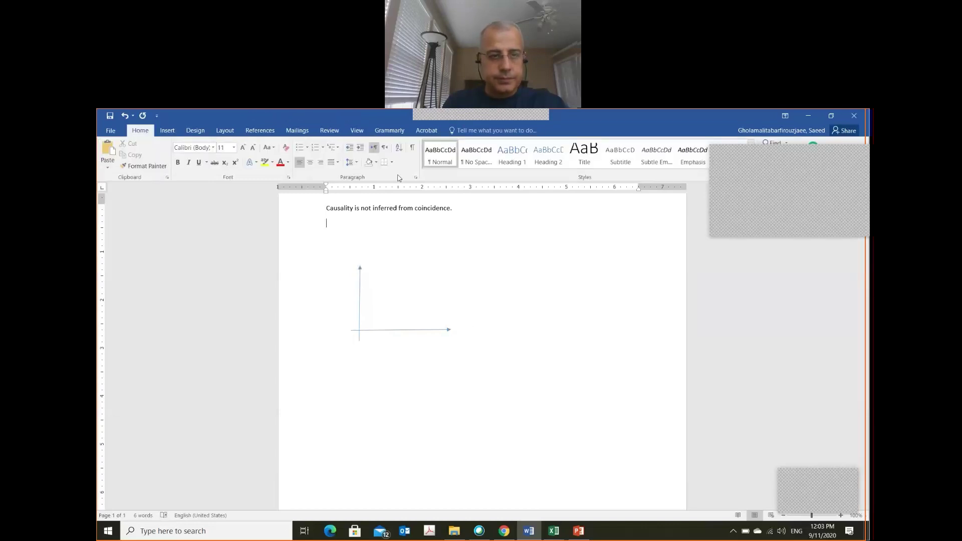
- Insert a simple text box, shrink it to label size, replace its text with X and place it at the horizontal axis's arrowhead
{"action": "left_click", "coordinate": [171, 132]}
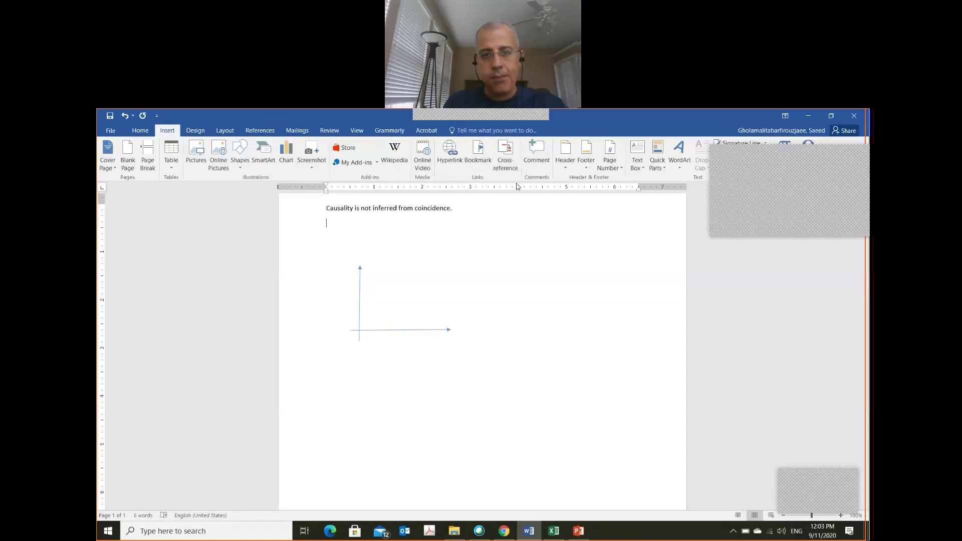
{"action": "left_click", "coordinate": [637, 161]}
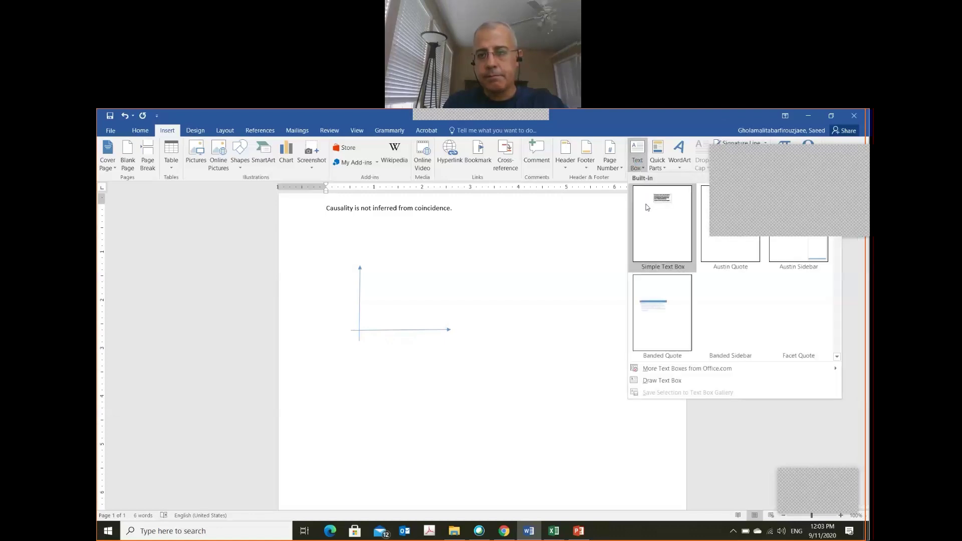
{"action": "left_click", "coordinate": [660, 214]}
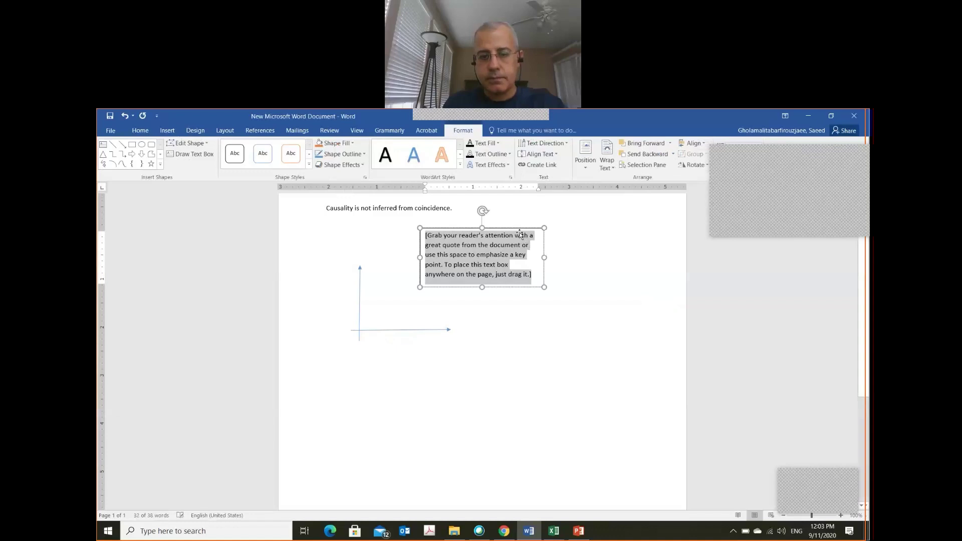
{"action": "left_click_drag", "start_coordinate": [506, 230], "coordinate": [541, 305]}
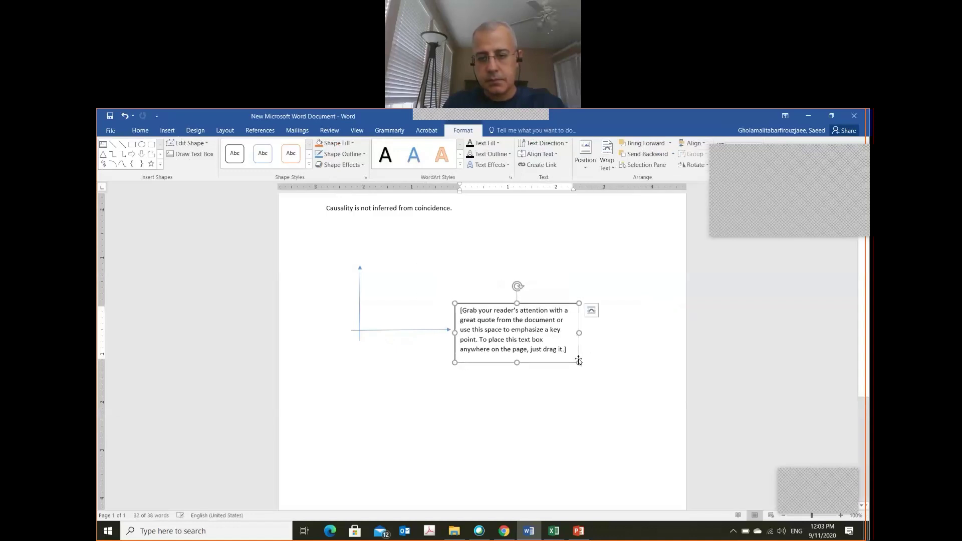
{"action": "left_click_drag", "start_coordinate": [579, 362], "coordinate": [489, 322]}
{"action": "left_click", "coordinate": [487, 320]}
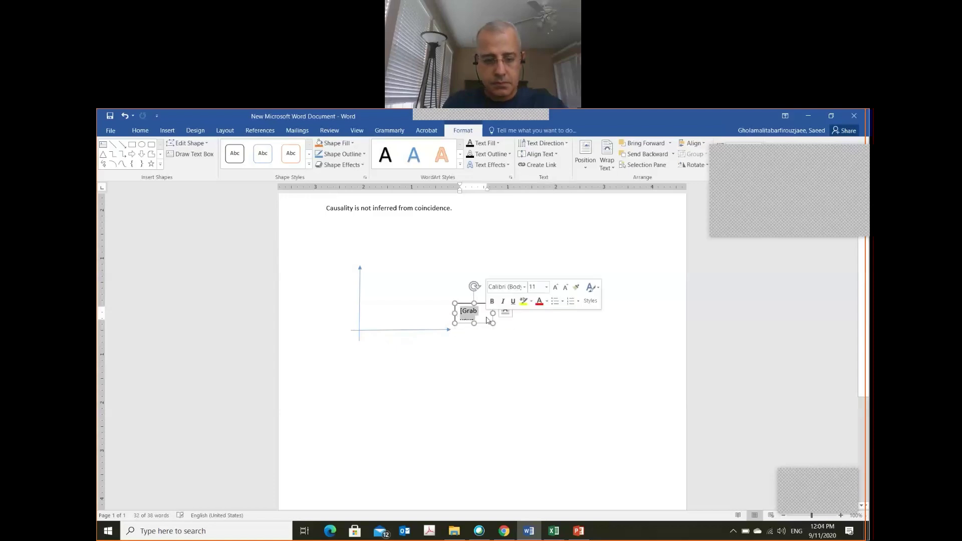
{"action": "type", "text": "x"}
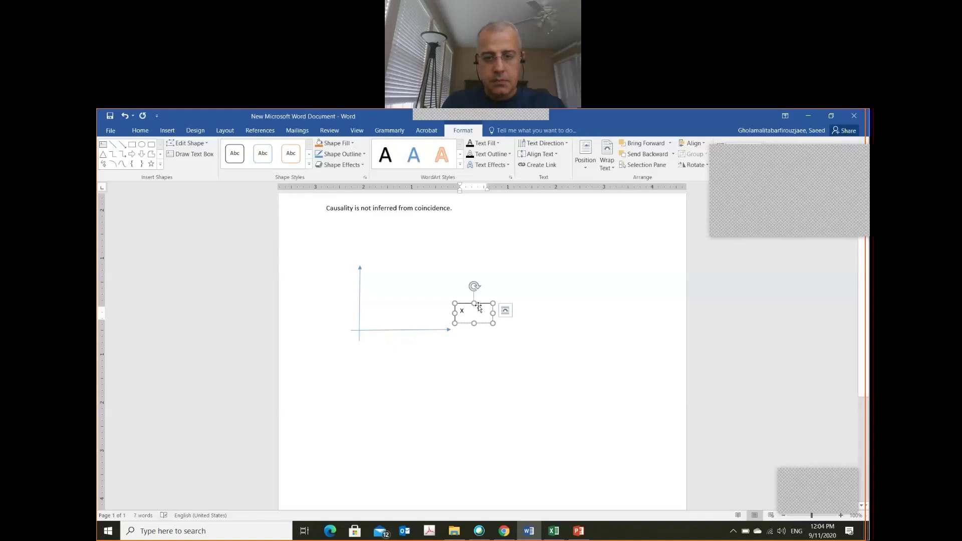
{"action": "left_click_drag", "start_coordinate": [480, 306], "coordinate": [479, 323]}
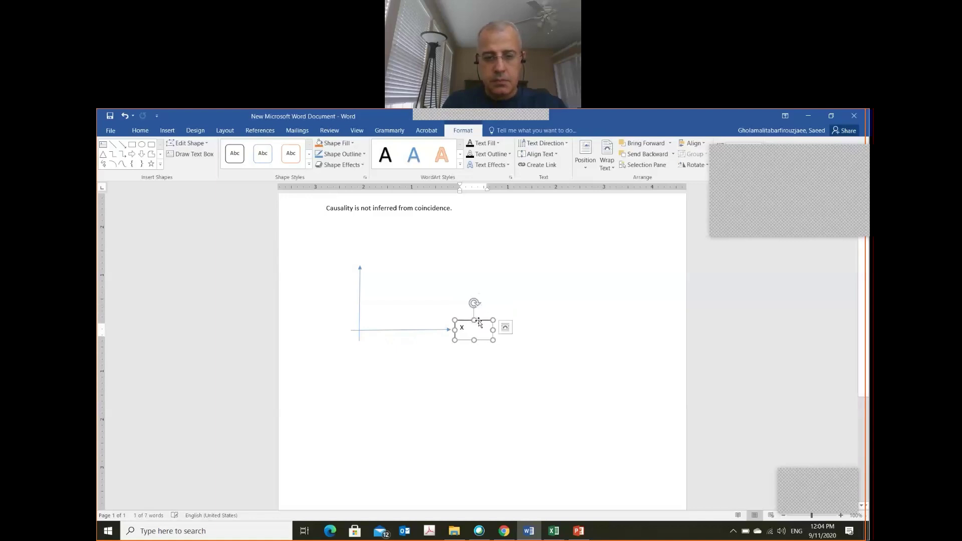
- Remove the border of the X label's text box by setting its line to No line
{"action": "right_click", "coordinate": [478, 321]}
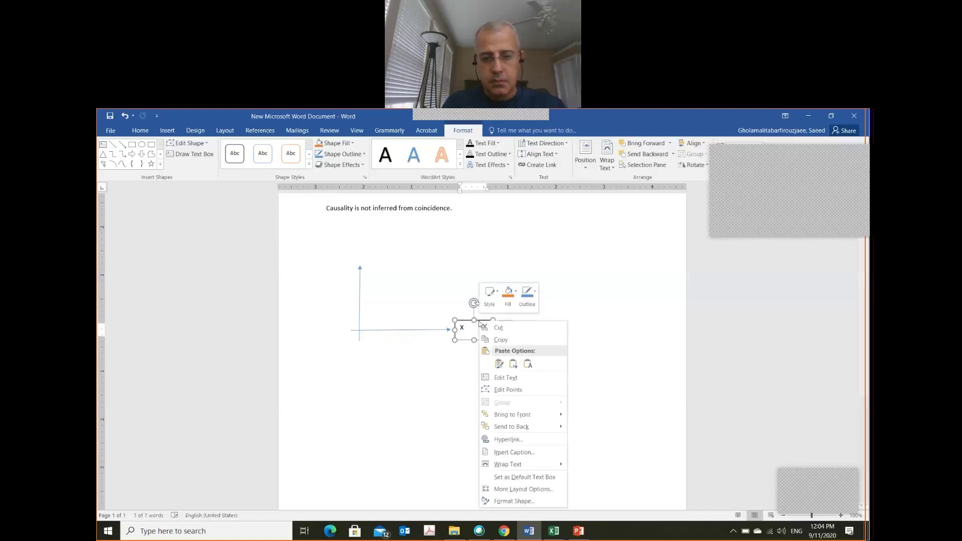
{"action": "left_click", "coordinate": [537, 498]}
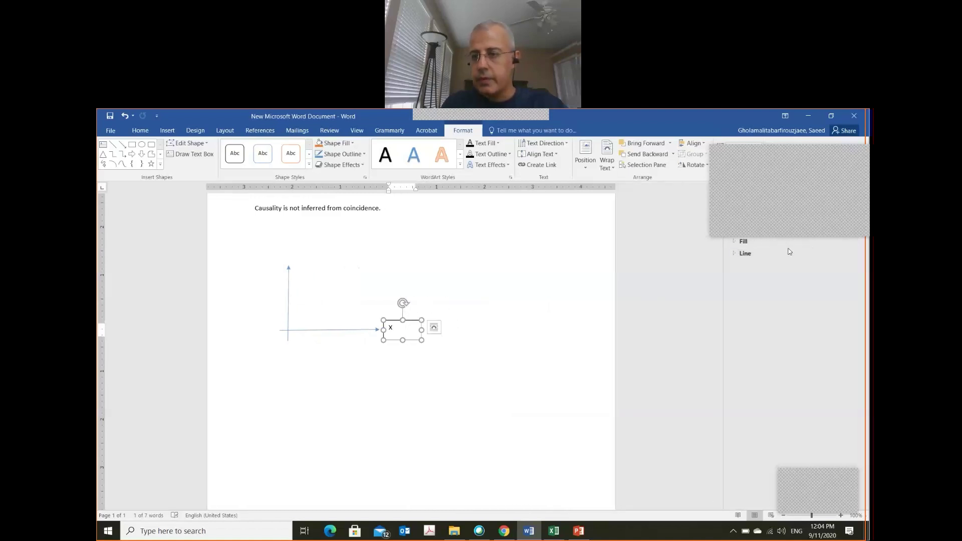
{"action": "left_click", "coordinate": [789, 253]}
{"action": "left_click", "coordinate": [754, 267]}
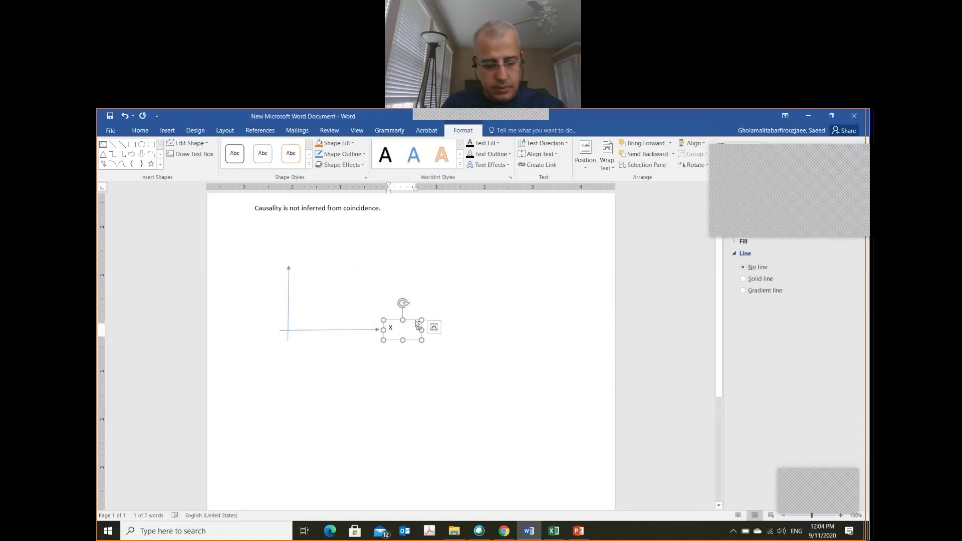
- Paste a copy of the X label, change its text to Y and place it above the vertical axis's arrowhead
{"action": "left_click", "coordinate": [341, 426]}
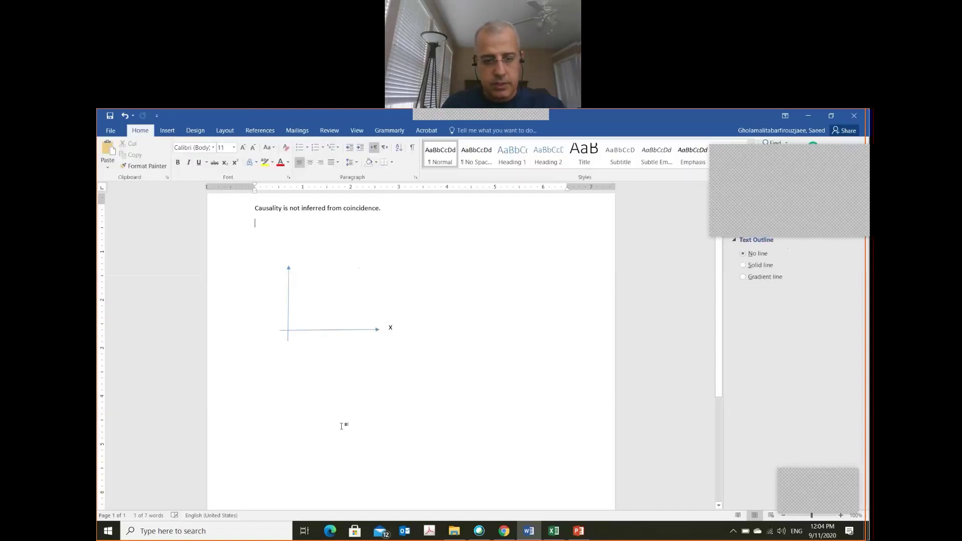
{"action": "key", "text": "ctrl+v"}
{"action": "double_click", "coordinate": [269, 241]}
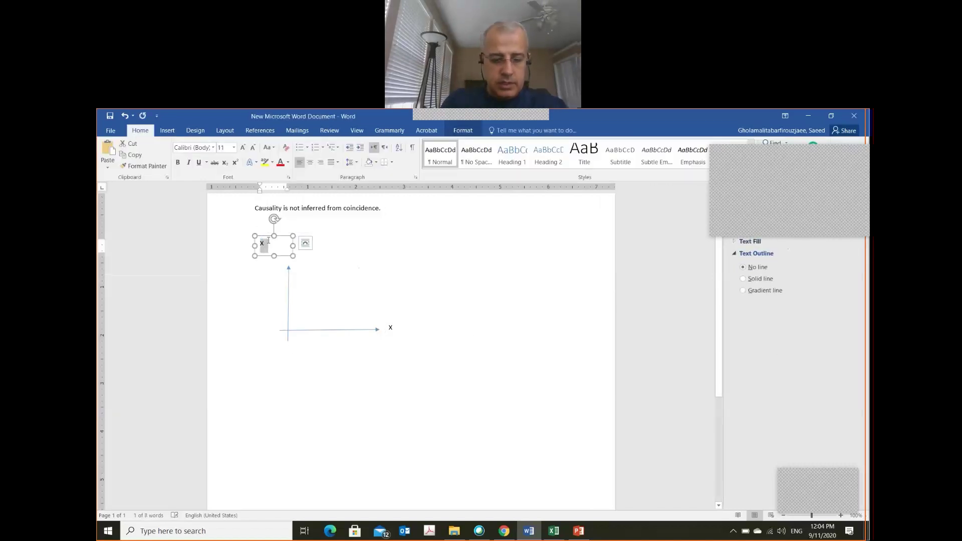
{"action": "type", "text": "Y"}
{"action": "left_click_drag", "start_coordinate": [280, 244], "coordinate": [305, 251]}
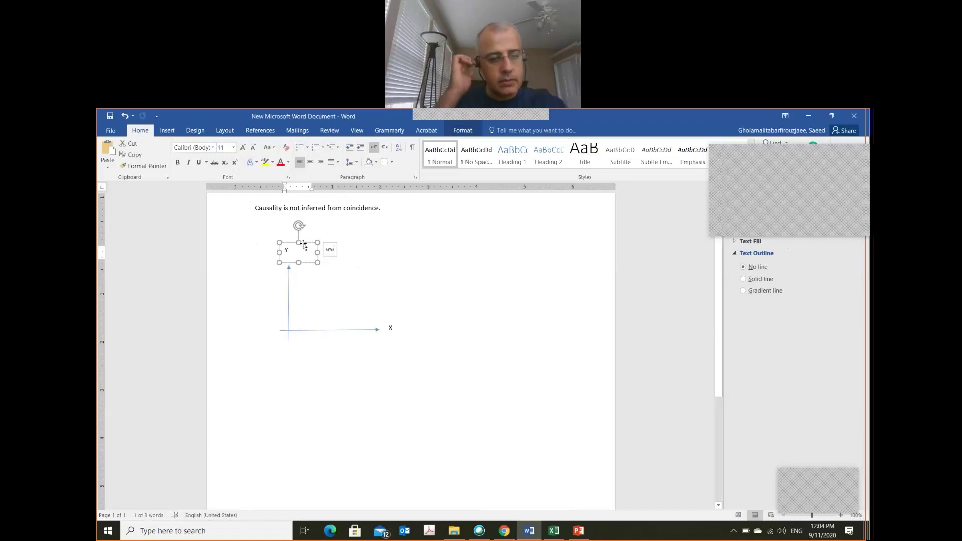
- Draw a straight line rising from the axes' origin, then move it down and left so its upper end sits just below the origin
{"action": "left_click", "coordinate": [168, 132]}
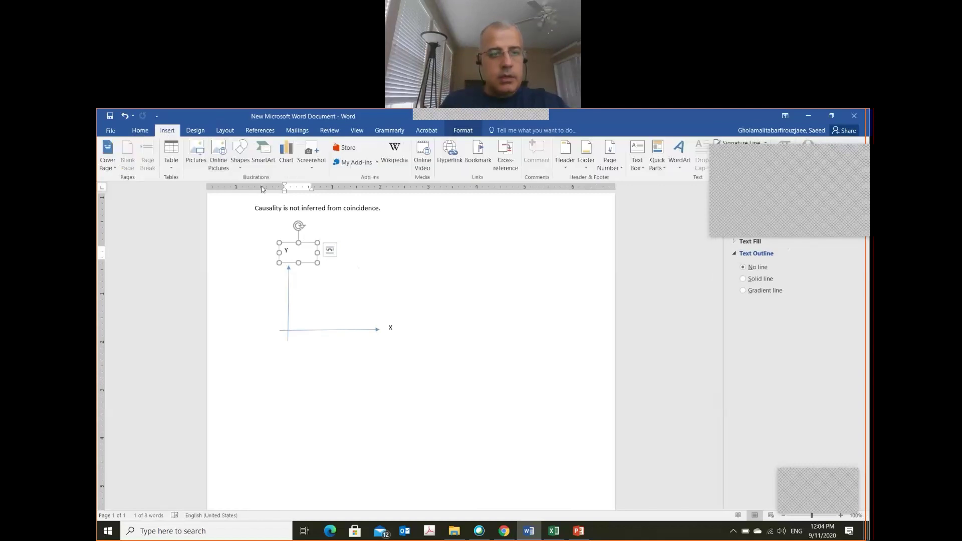
{"action": "left_click", "coordinate": [240, 161]}
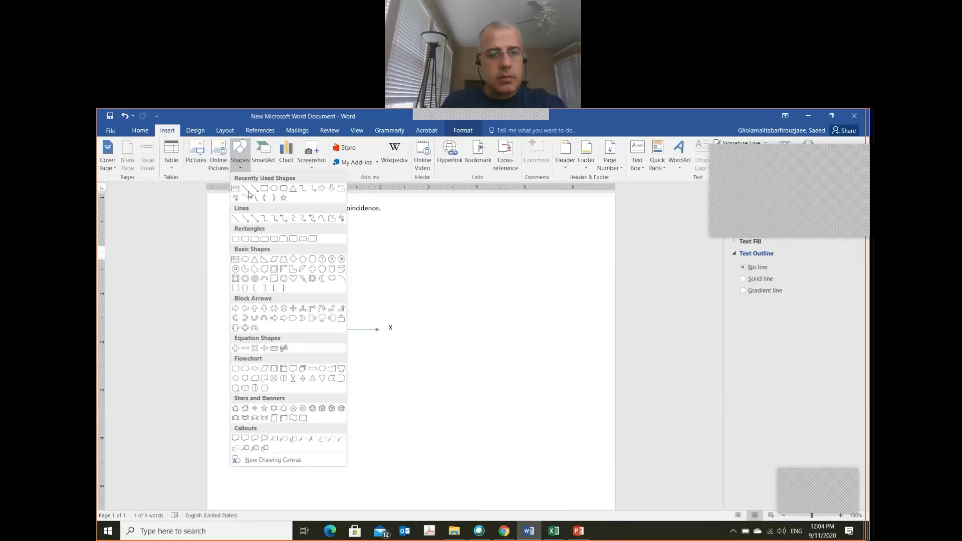
{"action": "left_click", "coordinate": [249, 191]}
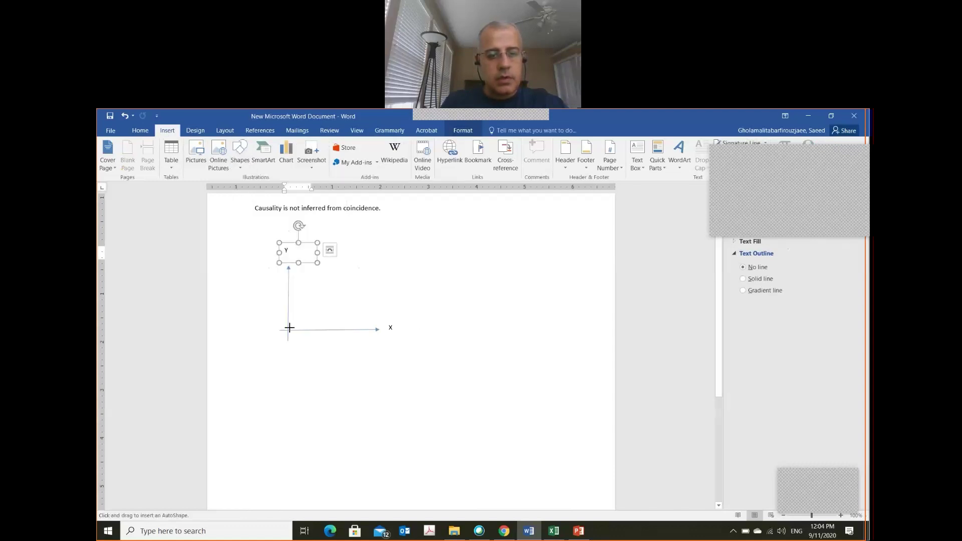
{"action": "left_click_drag", "start_coordinate": [291, 325], "coordinate": [349, 299]}
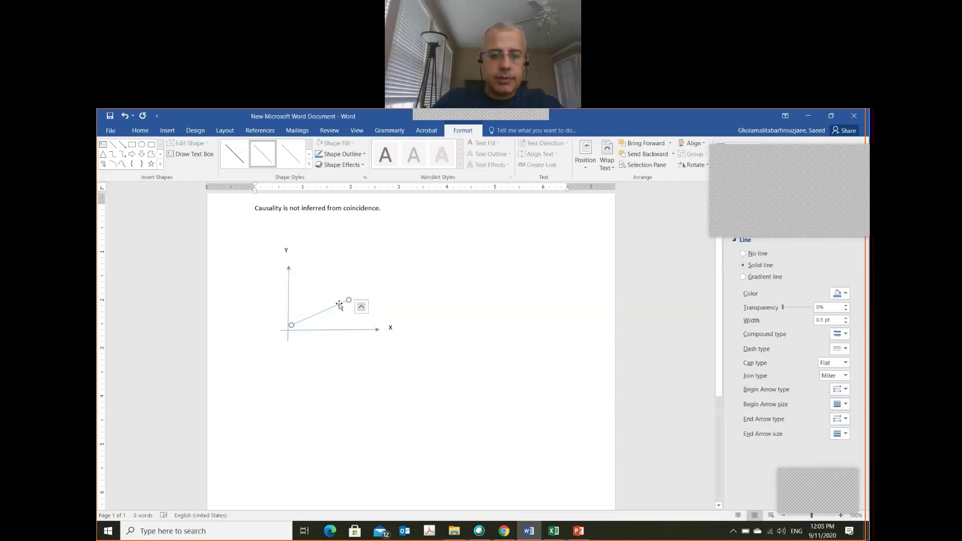
{"action": "left_click_drag", "start_coordinate": [342, 306], "coordinate": [285, 345]}
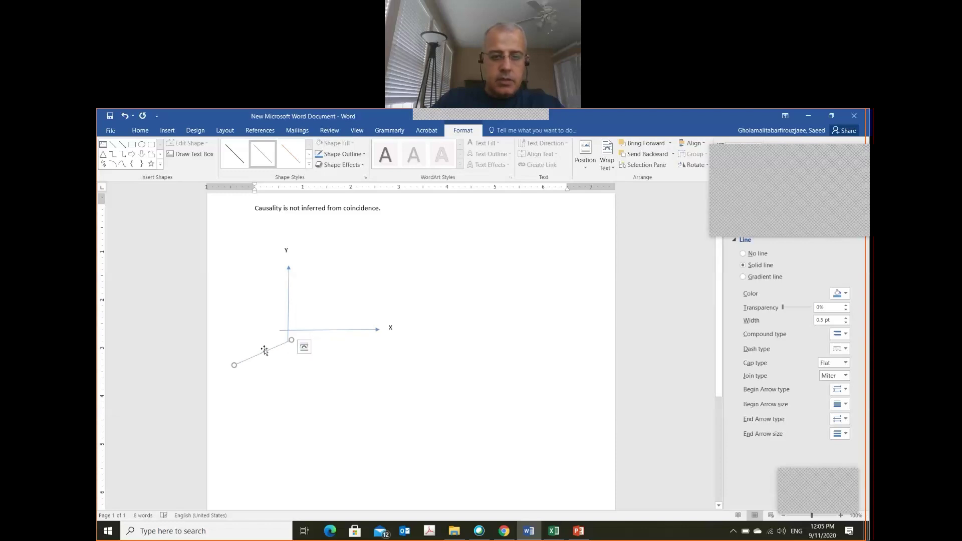
- Try a downward slope for the straight line, return it to a rising slope and place it between the axes, starting just above the origin
{"action": "left_click_drag", "start_coordinate": [234, 366], "coordinate": [352, 383]}
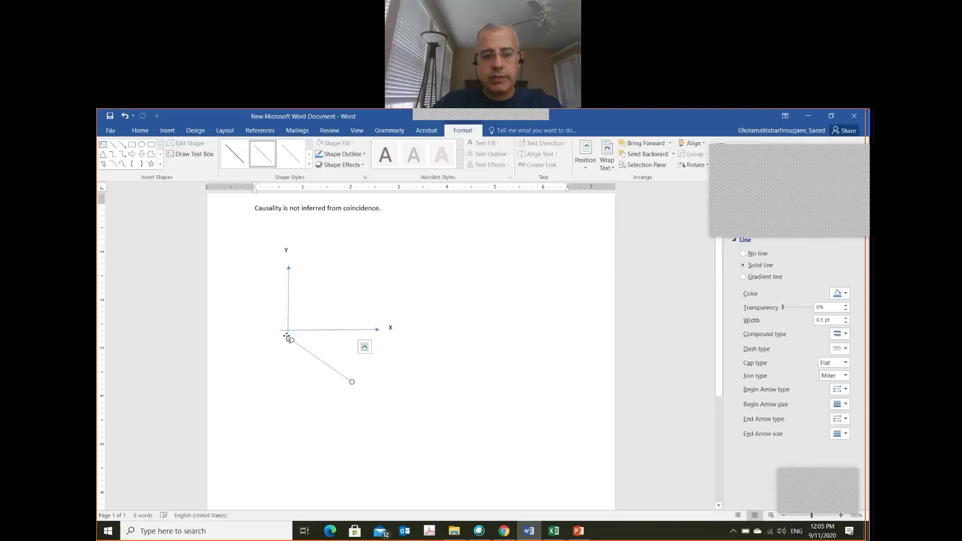
{"action": "left_click_drag", "start_coordinate": [293, 350], "coordinate": [284, 347]}
{"action": "left_click_drag", "start_coordinate": [343, 380], "coordinate": [230, 370]}
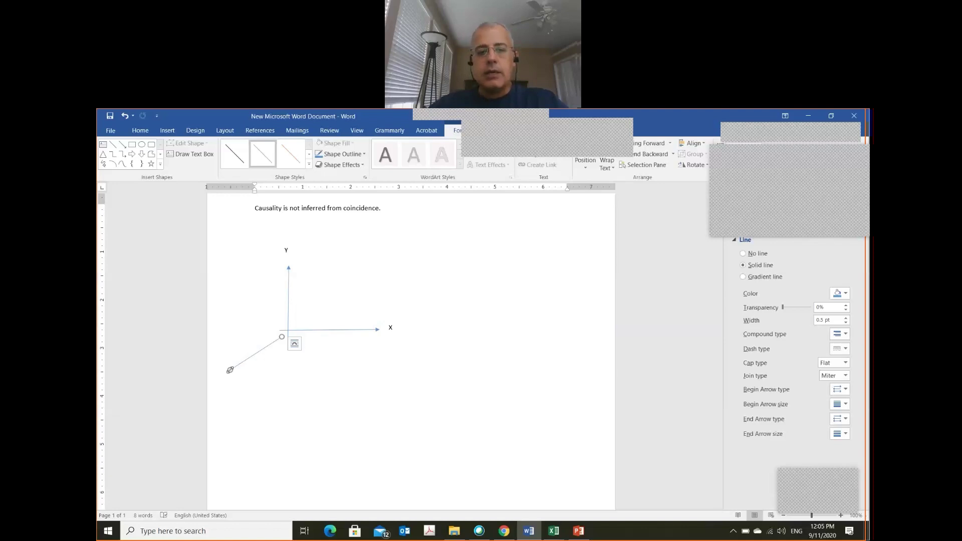
{"action": "left_click_drag", "start_coordinate": [256, 356], "coordinate": [391, 273]}
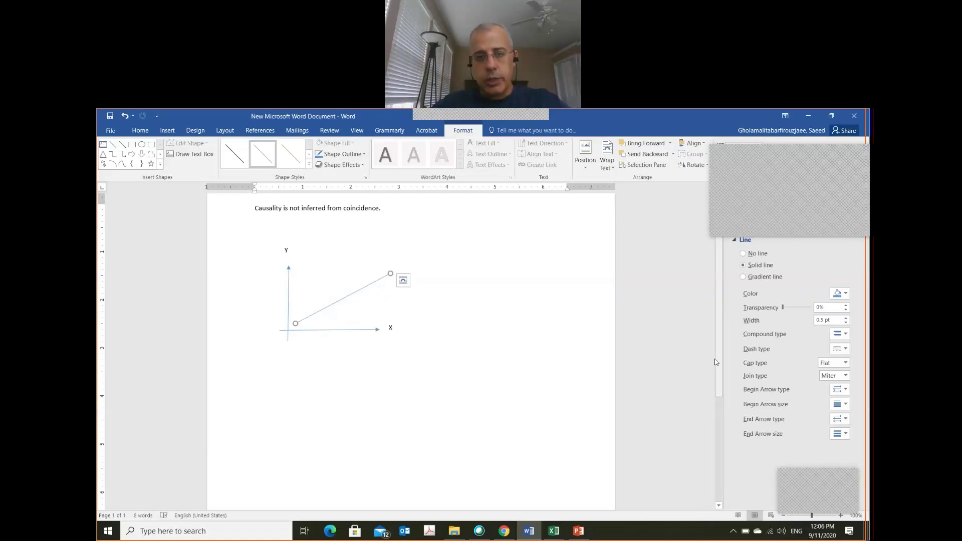
{"action": "key", "text": "alt+Tab"}
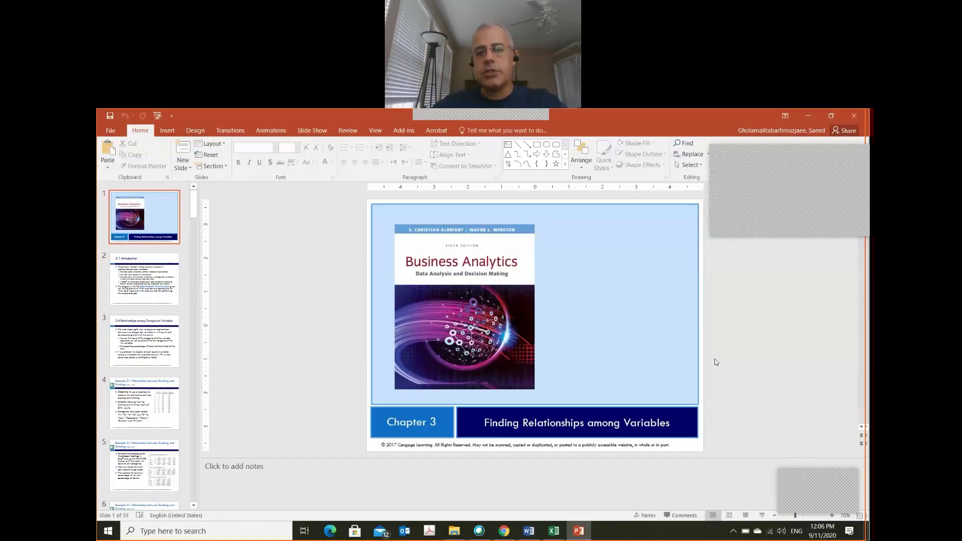
{"action": "key", "text": "alt+Tab"}
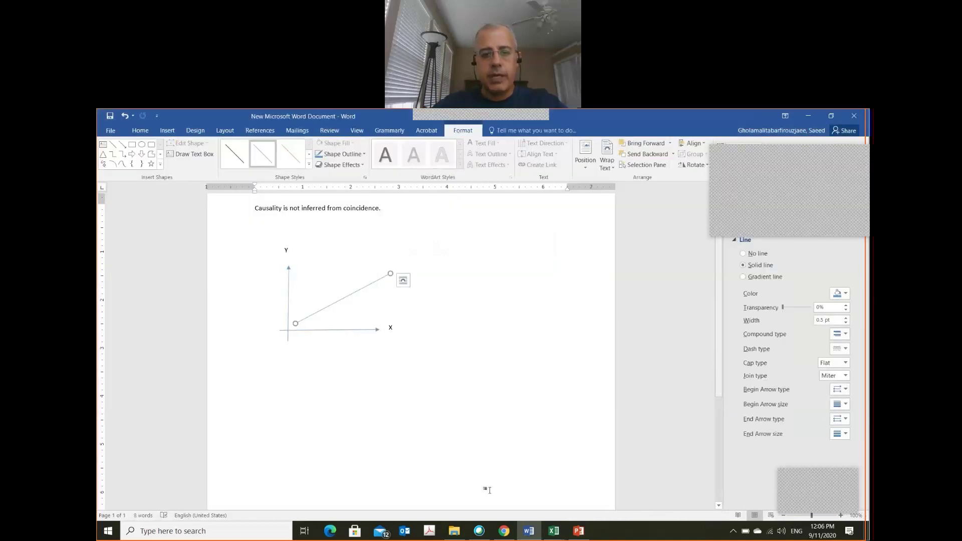
- Add the line "Categorical (count, percentage, Bar chart, line graph)" between the causality statement and the graph, leaving a blank line above it
{"action": "left_click", "coordinate": [323, 453]}
{"action": "key", "text": "Return"}
{"action": "key", "text": "Return"}
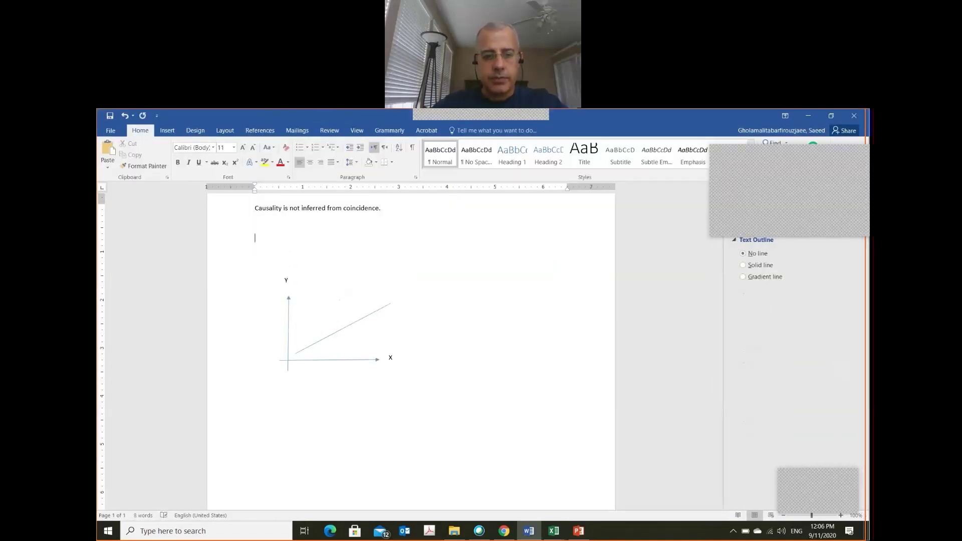
{"action": "type", "text": "Catgorical "}
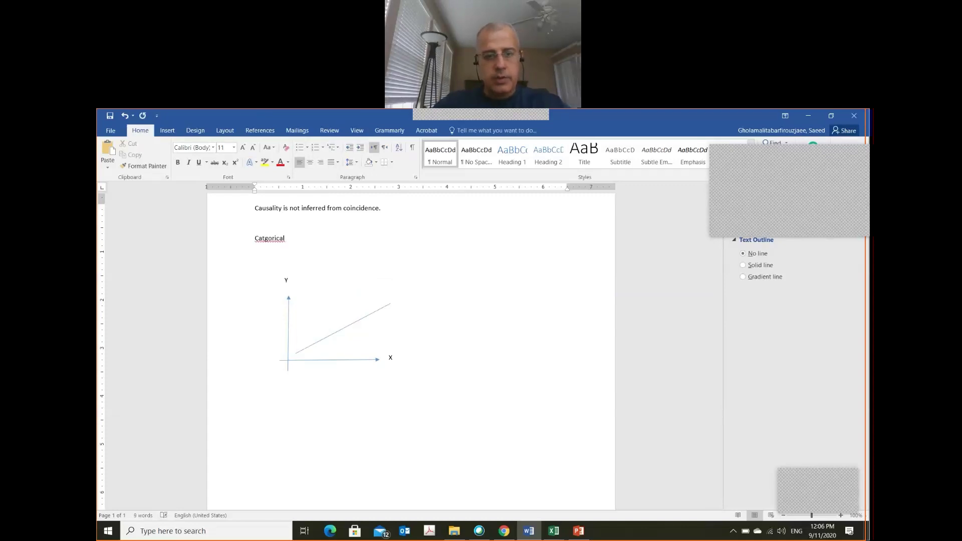
{"action": "type", "text": "e"}
{"action": "type", "text": "()"}
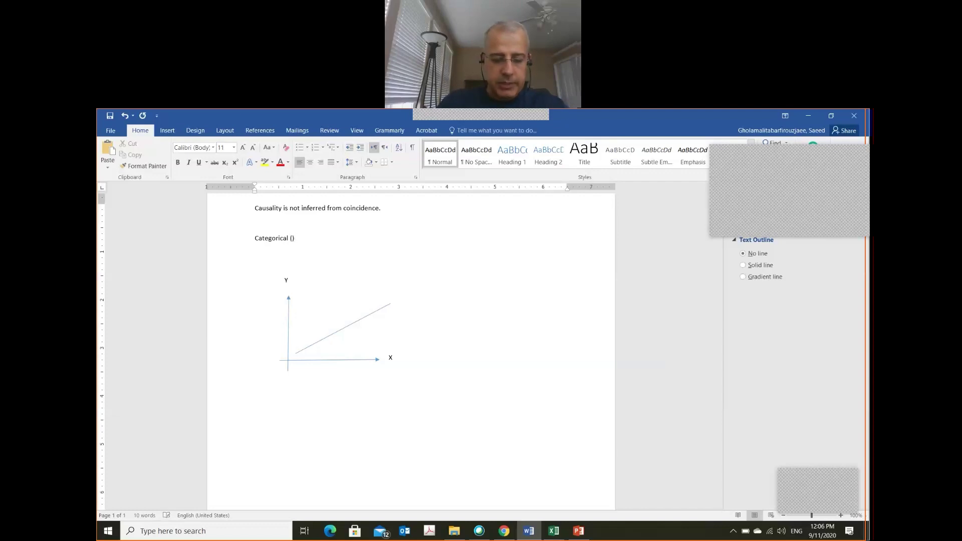
{"action": "type", "text": "count, percentage"}
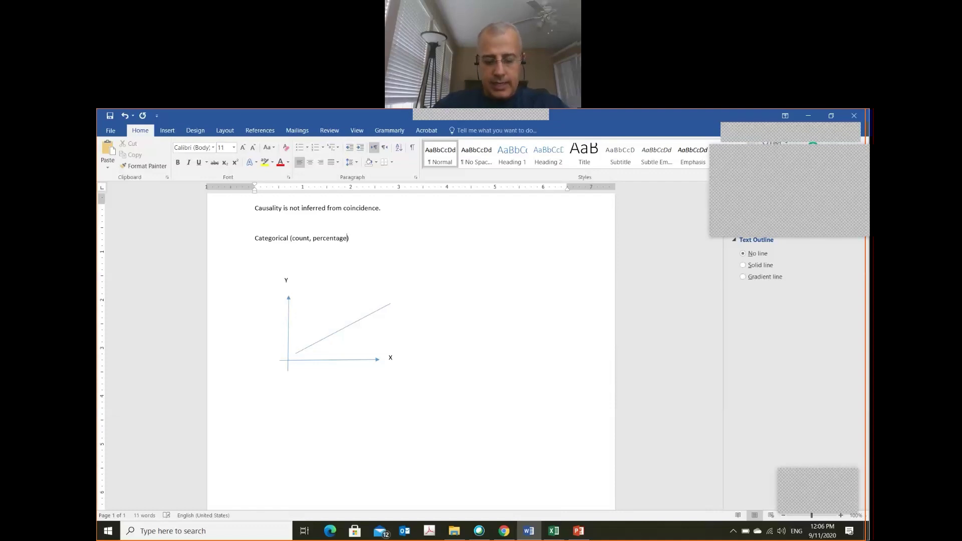
{"action": "type", "text": ", "}
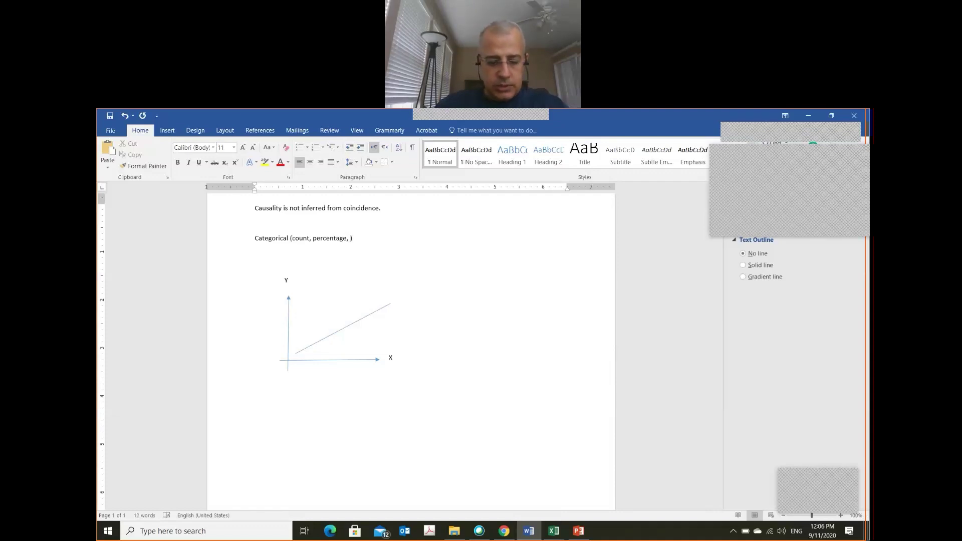
{"action": "type", "text": "Bar chart"}
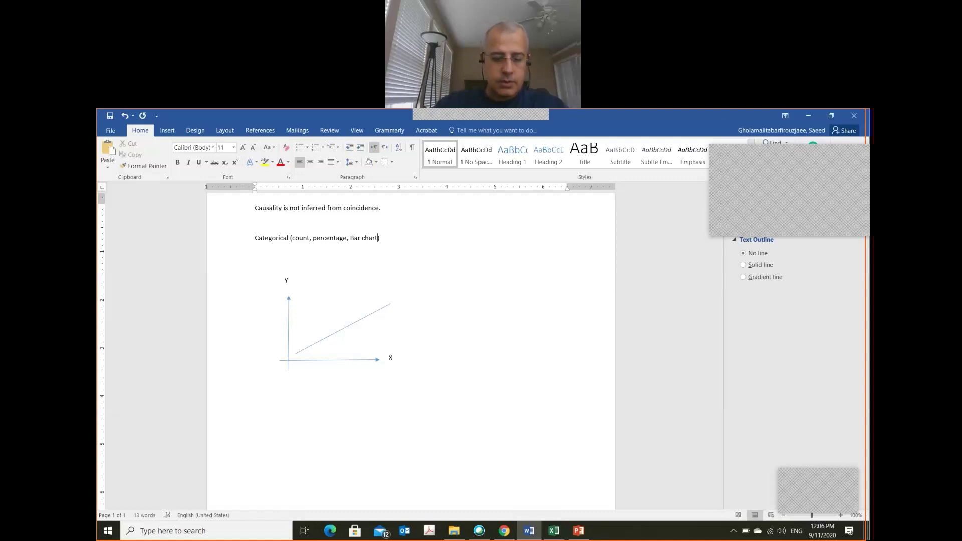
{"action": "type", "text": ", li"}
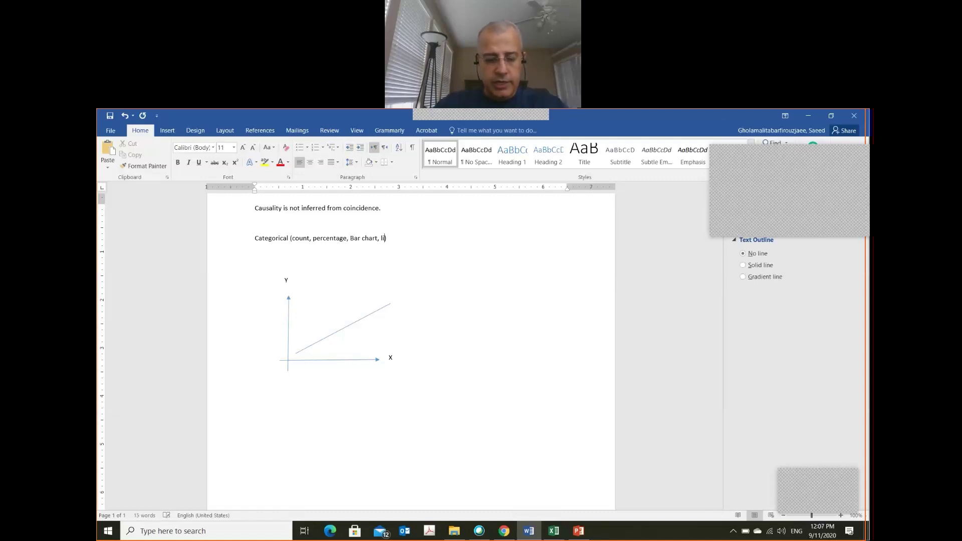
{"action": "type", "text": "ne graph"}
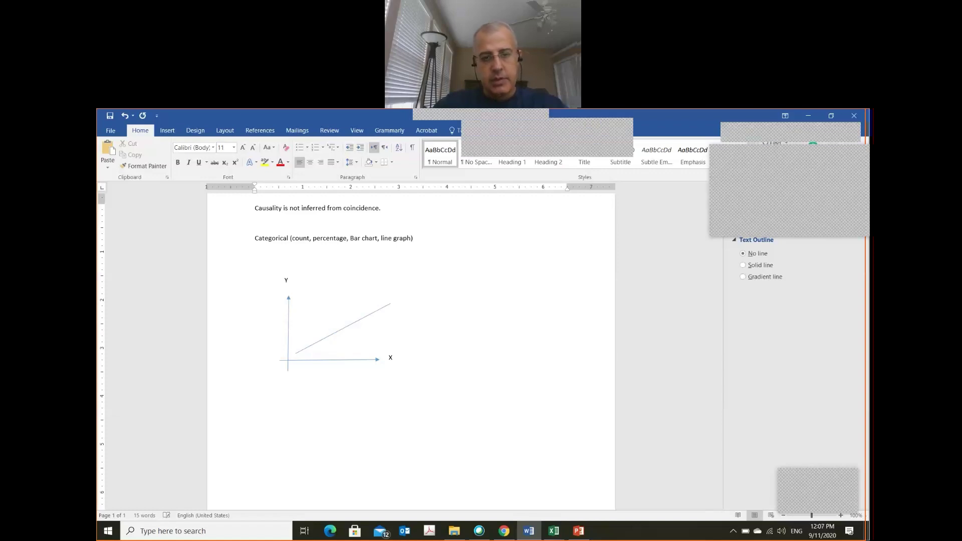
- Add the line "Numerical variables (Central measure, distribution, shape)" under the categorical line, followed by a new line reading "X,Y"
{"action": "key", "text": "Return"}
{"action": "type", "text": "Numer"}
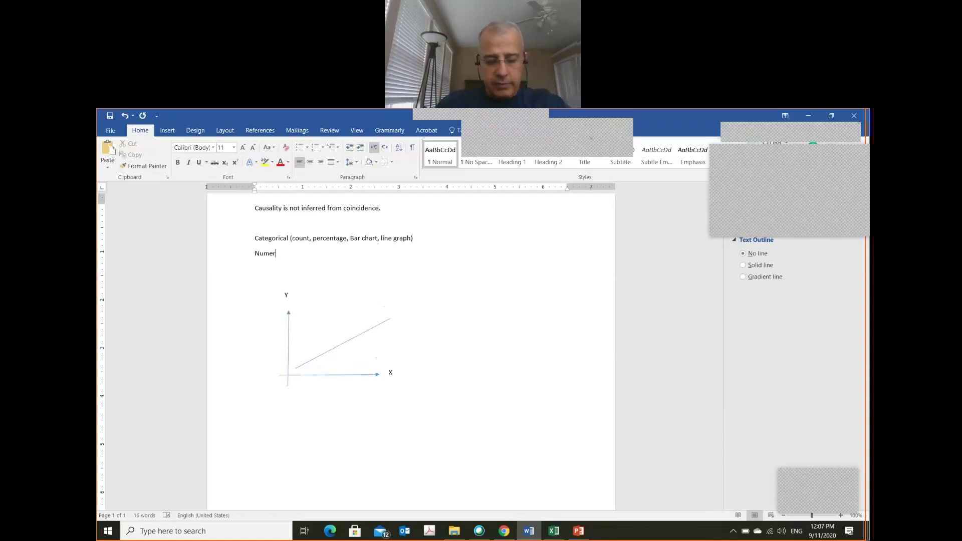
{"action": "type", "text": "ical variables"}
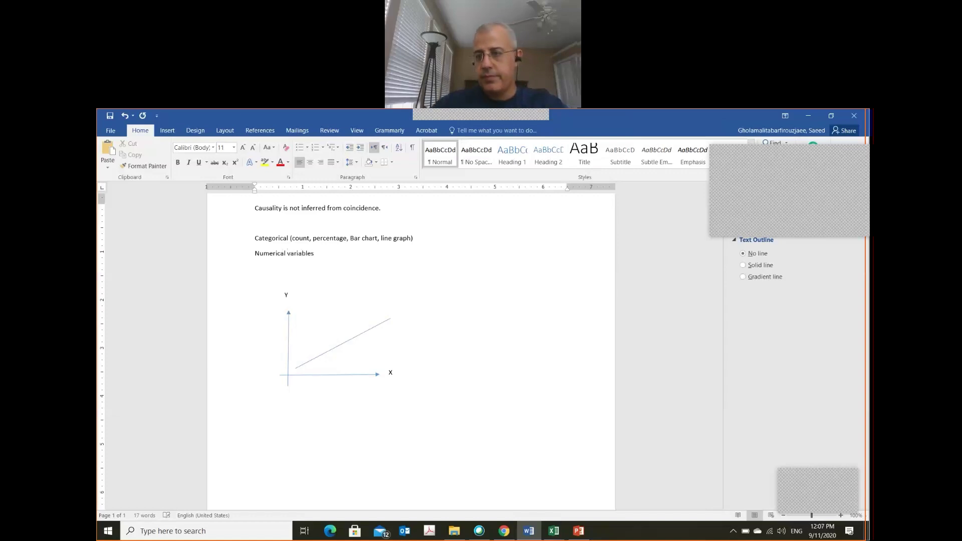
{"action": "type", "text": " ()"}
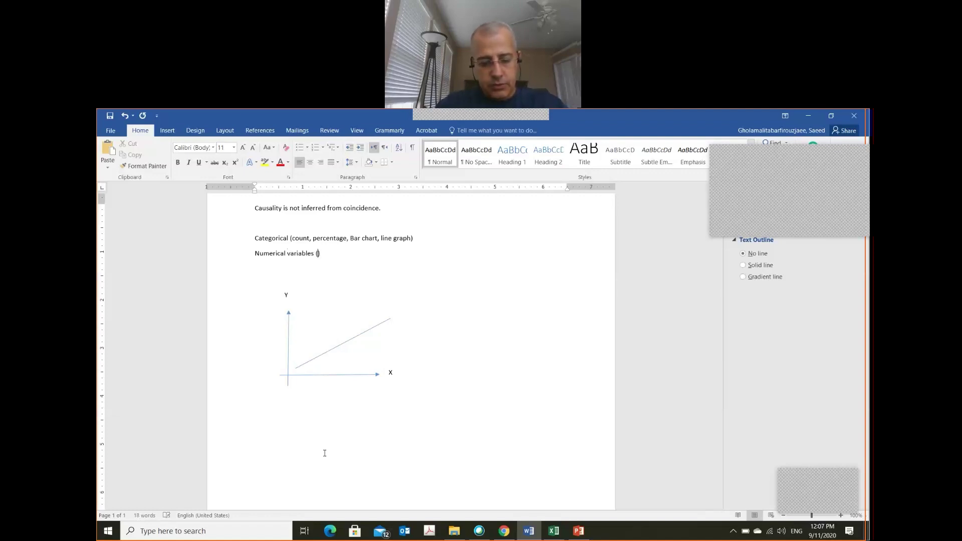
{"action": "type", "text": "Central measu"}
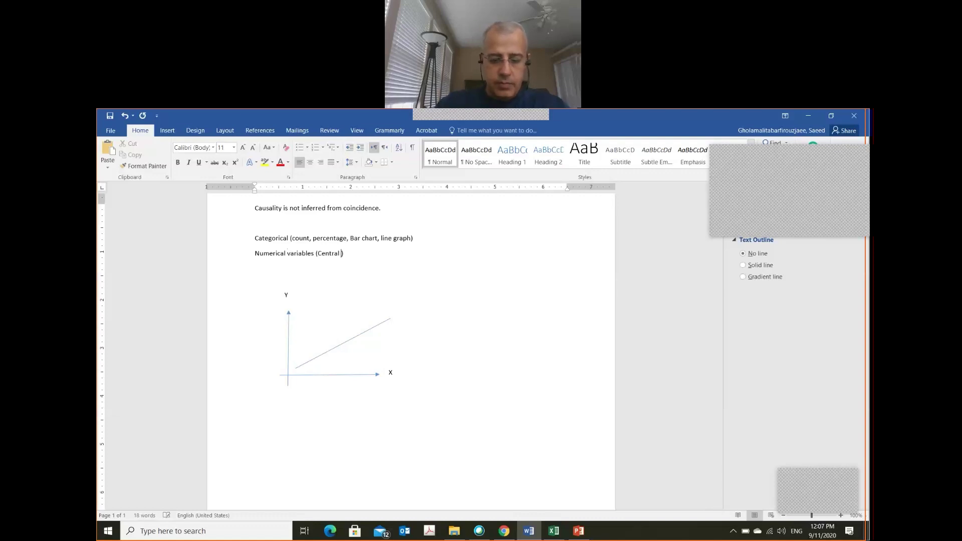
{"action": "type", "text": "re"}
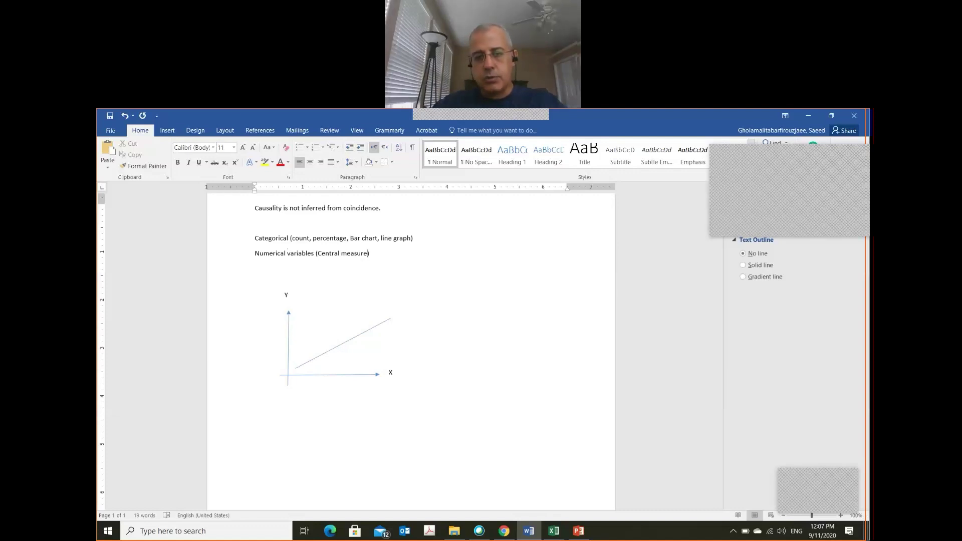
{"action": "type", "text": ", "}
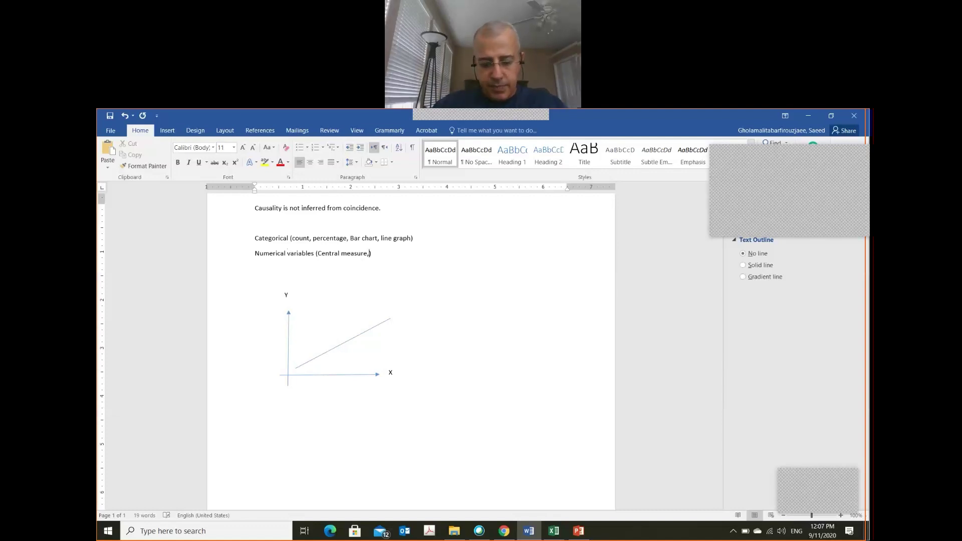
{"action": "type", "text": "distrib"}
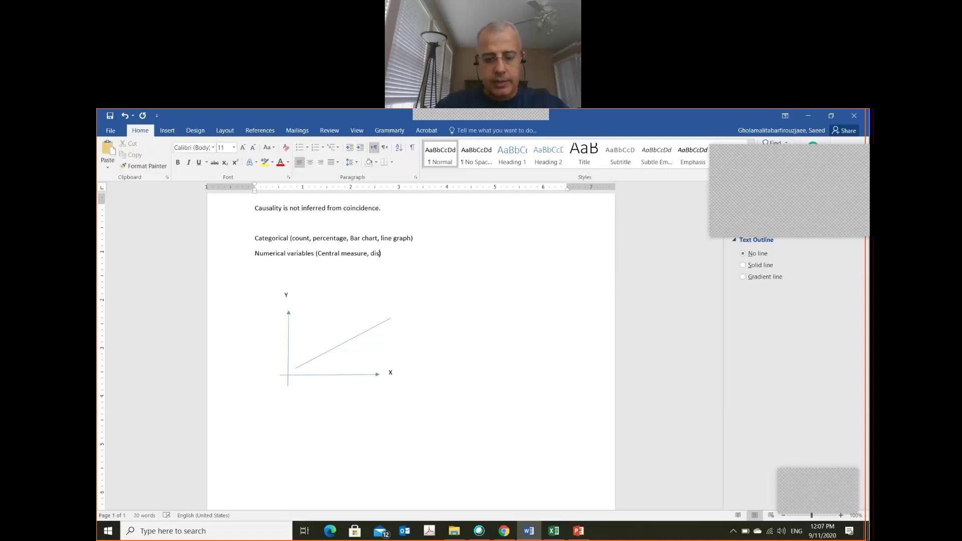
{"action": "type", "text": "ution"}
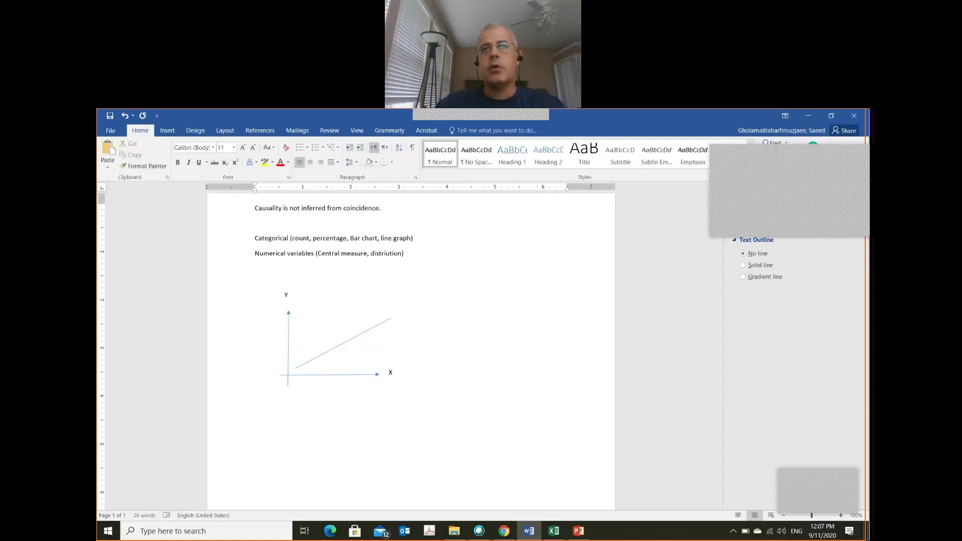
{"action": "type", "text": ", shape"}
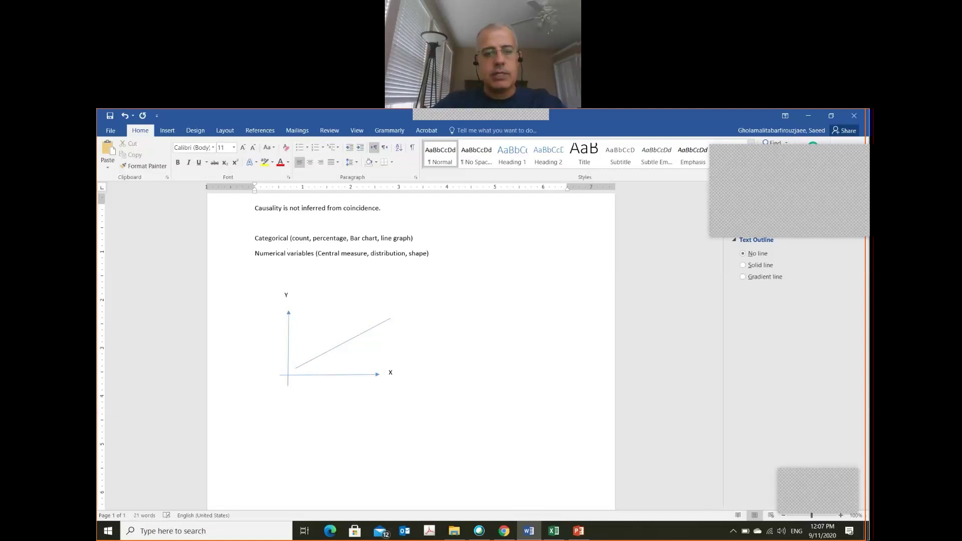
{"action": "type", "text": "X"}
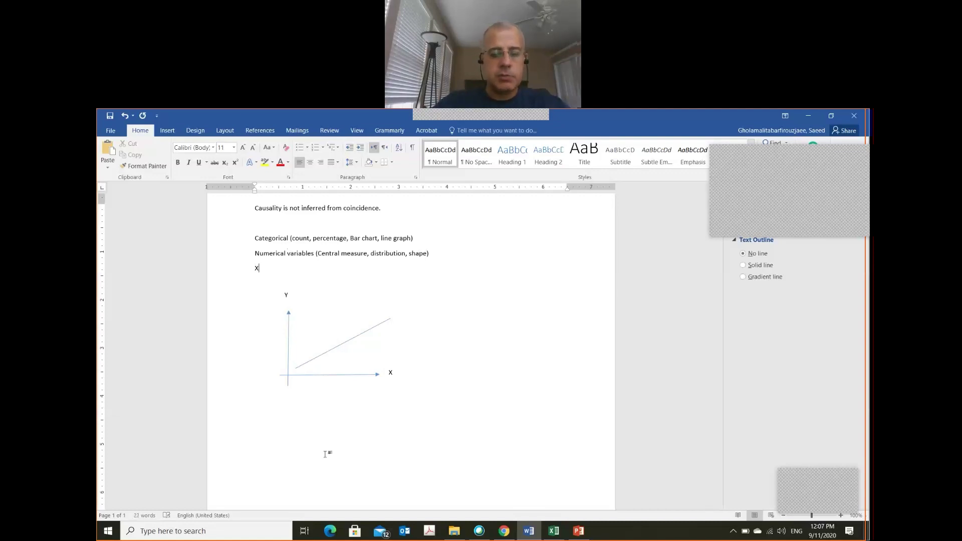
{"action": "type", "text": ",Y"}
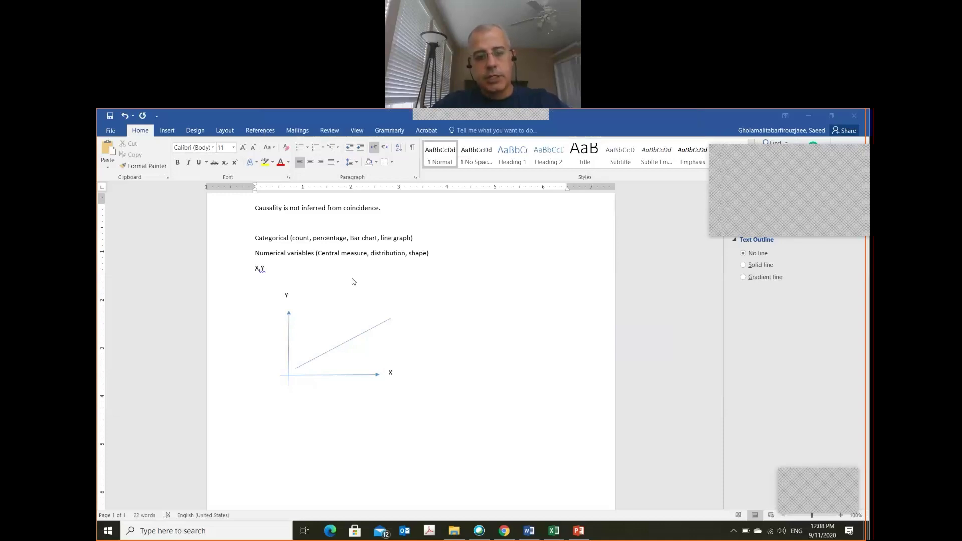
- Switch to the PowerPoint presentation, view the 3-1 Introduction slide and return to the Word document
{"action": "key", "text": "alt+Tab"}
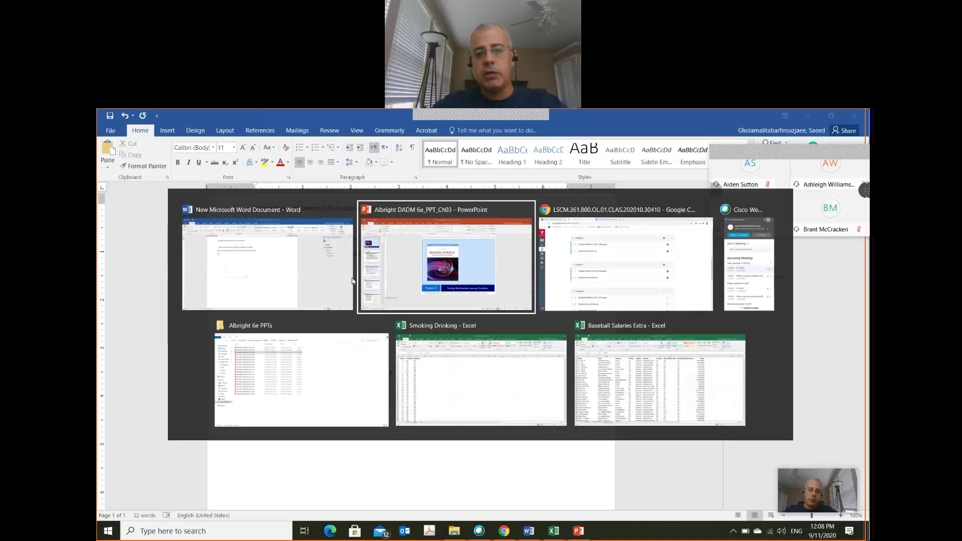
{"action": "scroll", "coordinate": [352, 281], "scroll_direction": "down", "scroll_amount": 1}
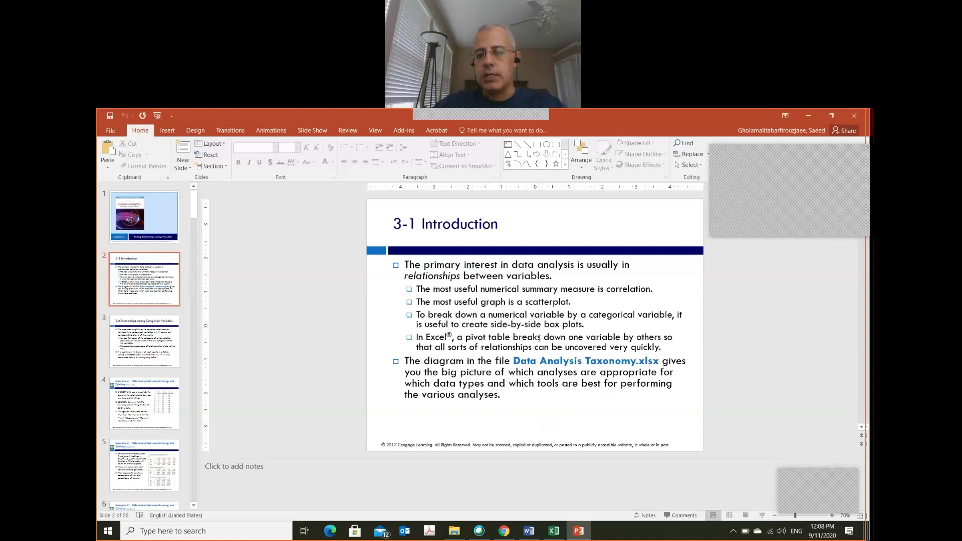
{"action": "key", "text": "alt+Tab"}
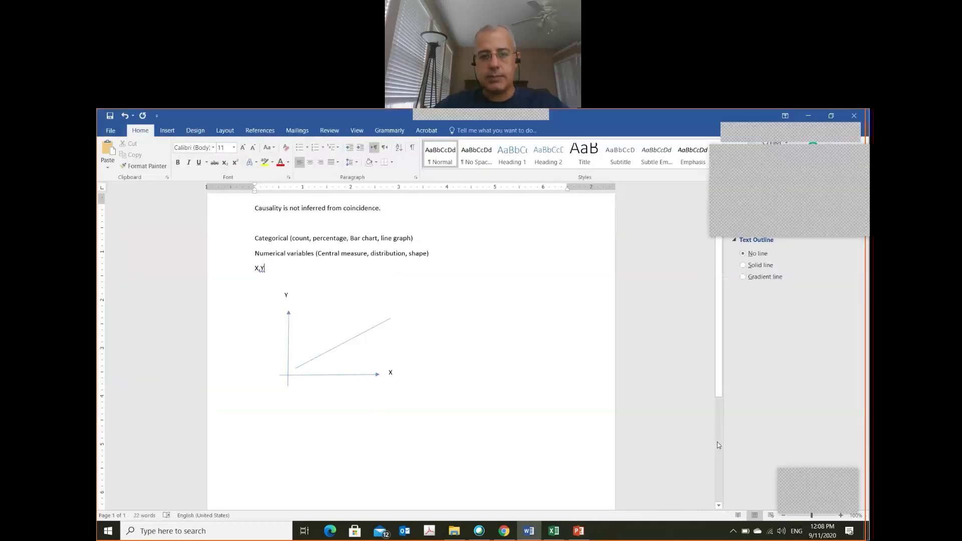
- Write "X (cat), Y(Cat) Cross tables" on a new line below the graph
{"action": "key", "text": "Return"}
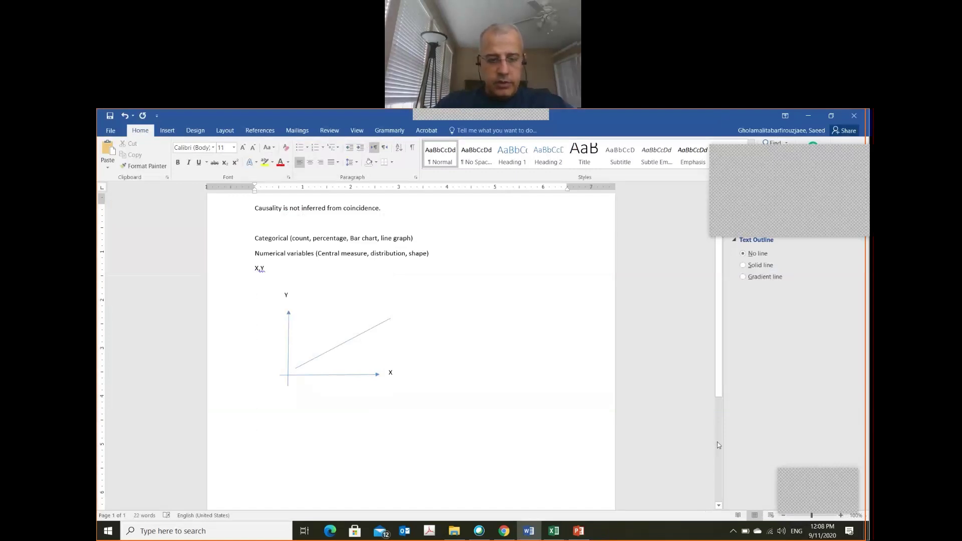
{"action": "type", "text": "X"}
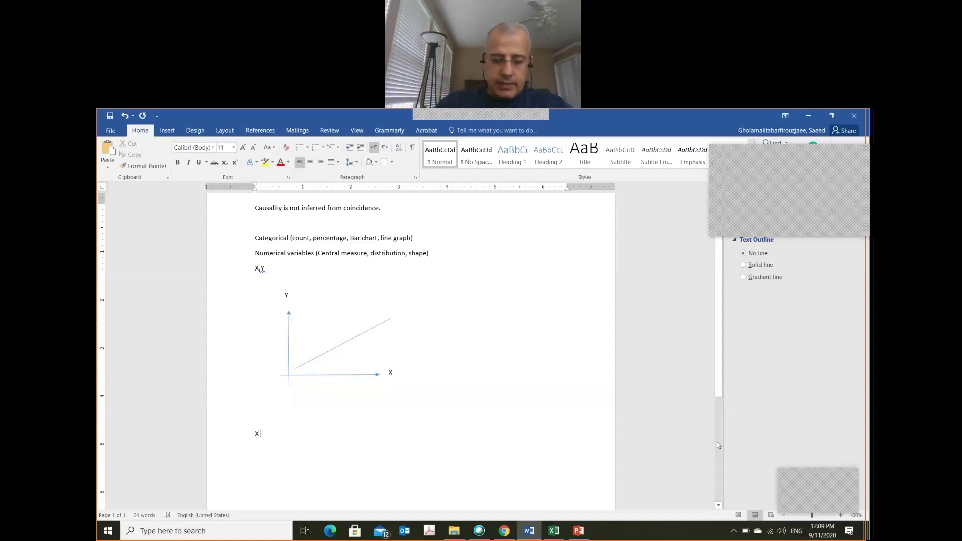
{"action": "type", "text": " ()"}
{"action": "scroll", "coordinate": [720, 445], "scroll_direction": "up", "scroll_amount": 1}
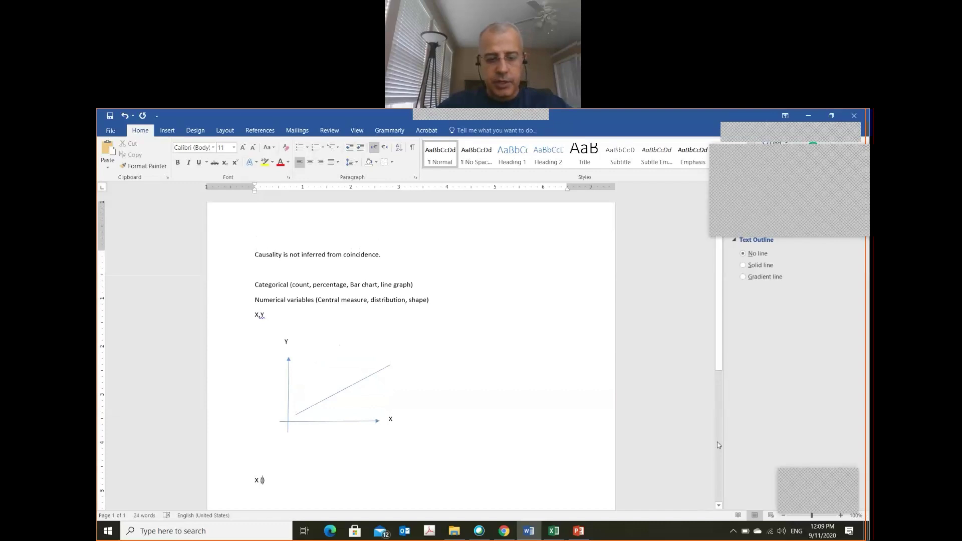
{"action": "type", "text": "cat"}
{"action": "type", "text": ", Y"}
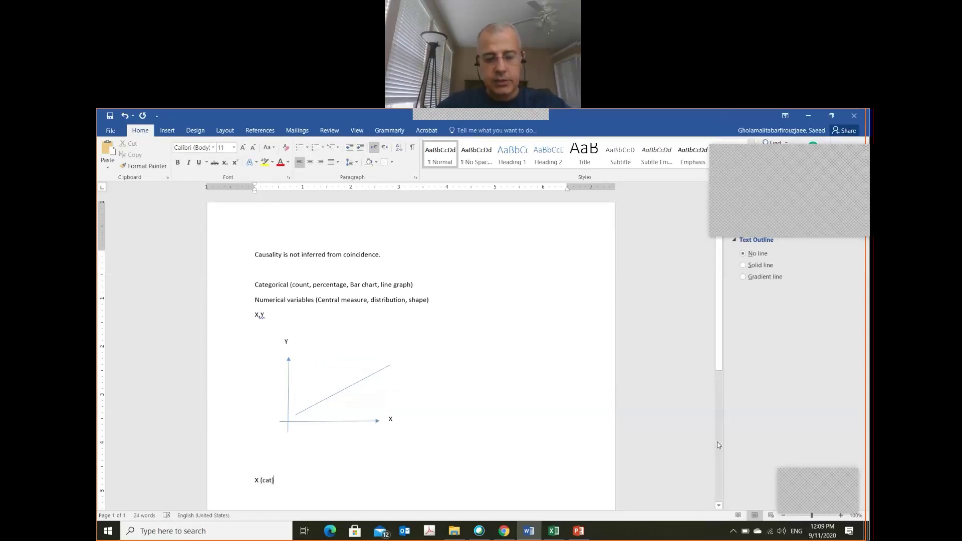
{"action": "type", "text": "("}
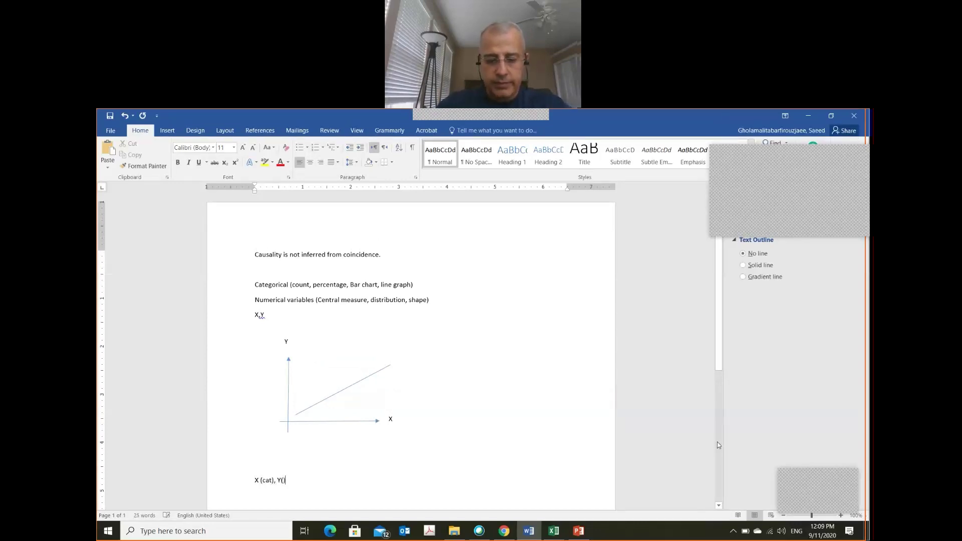
{"action": "type", "text": "Cat"}
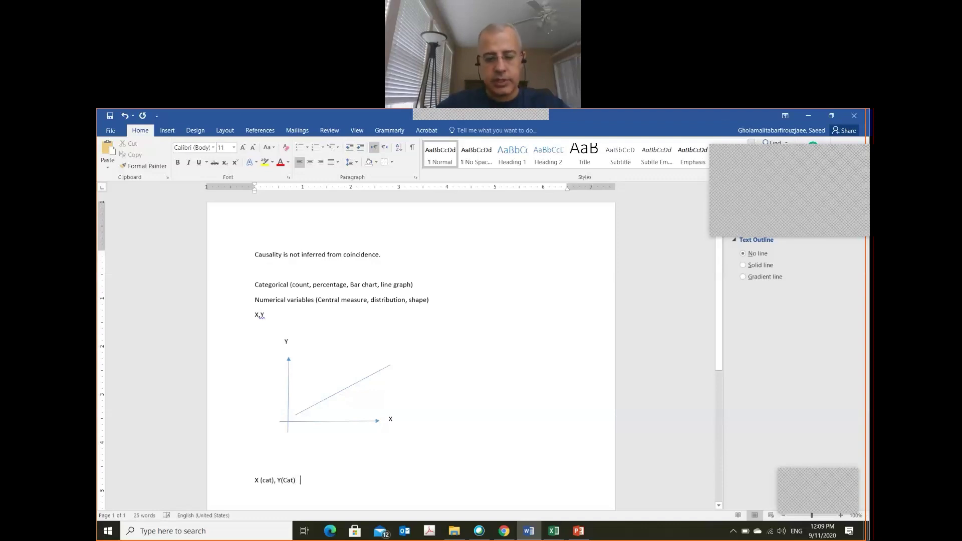
{"action": "type", "text": " Cro"}
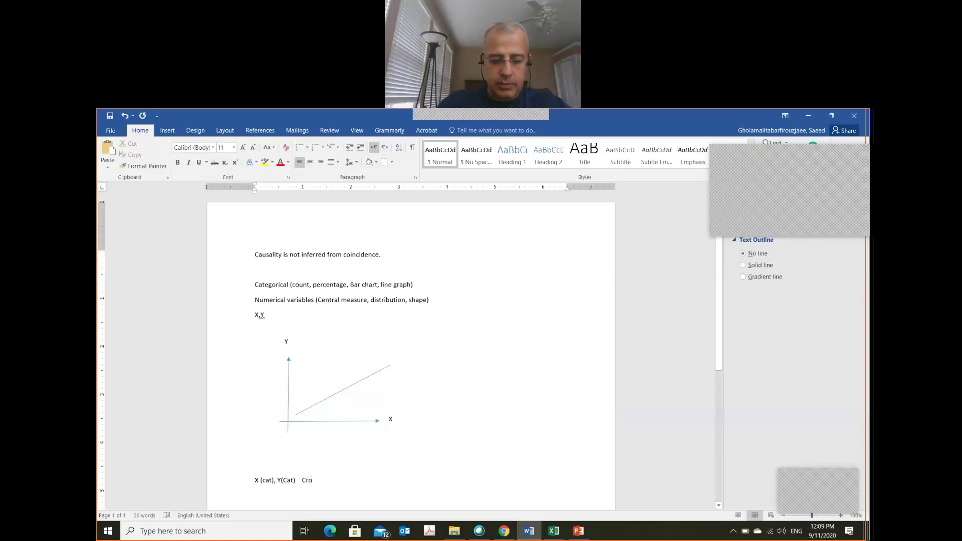
{"action": "type", "text": "ss tables"}
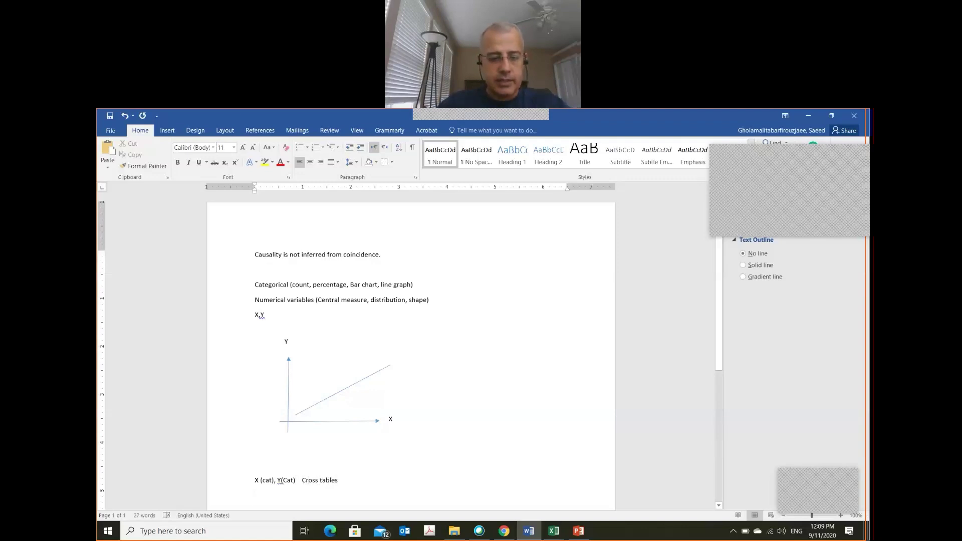
- Add the line "X(Numeric), Y (cat) pivot" below the cross tables line
{"action": "key", "text": "Return"}
{"action": "type", "text": "X()"}
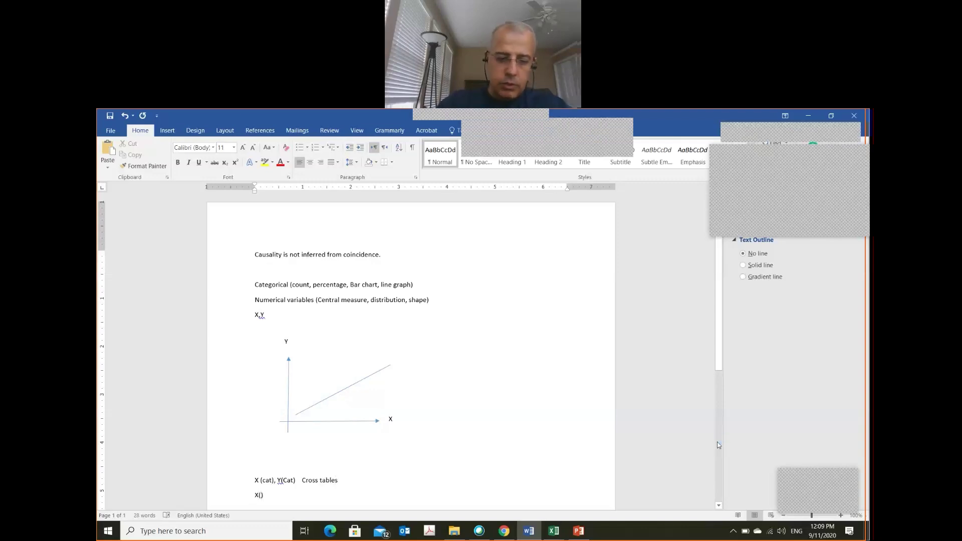
{"action": "type", "text": "Numeri"}
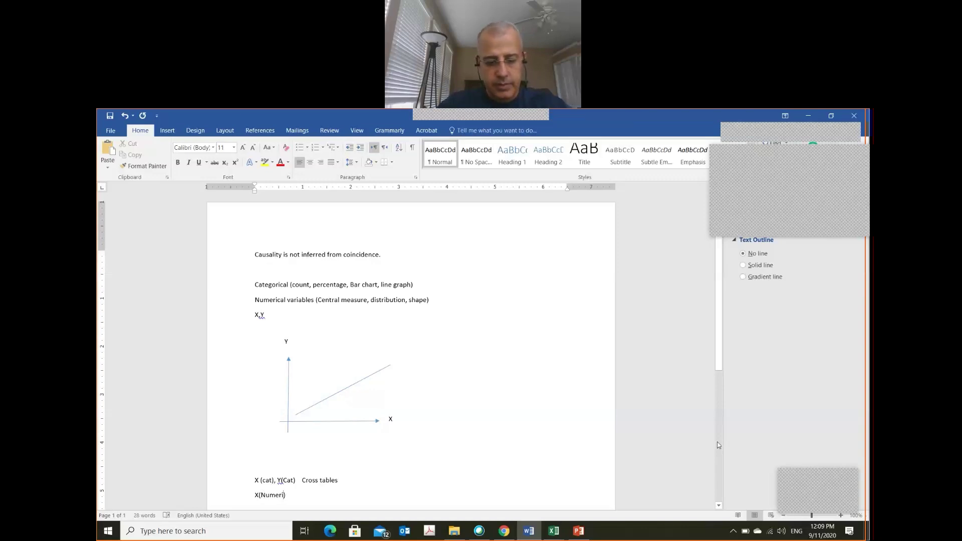
{"action": "type", "text": "c"}
{"action": "key", "text": "End"}
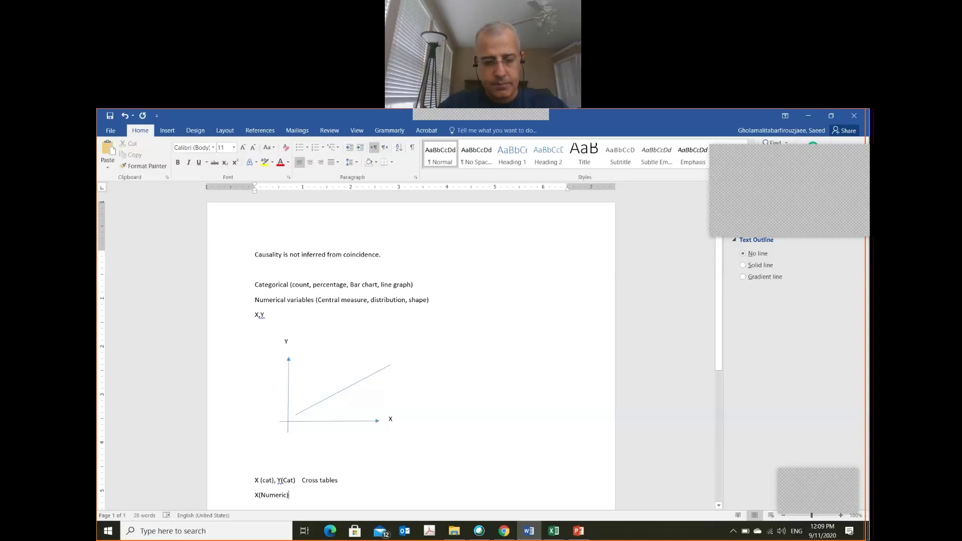
{"action": "type", "text": ", Y ()"}
{"action": "key", "text": "Left"}
{"action": "type", "text": "cat"}
{"action": "key", "text": "Right"}
{"action": "type", "text": "pivot"}
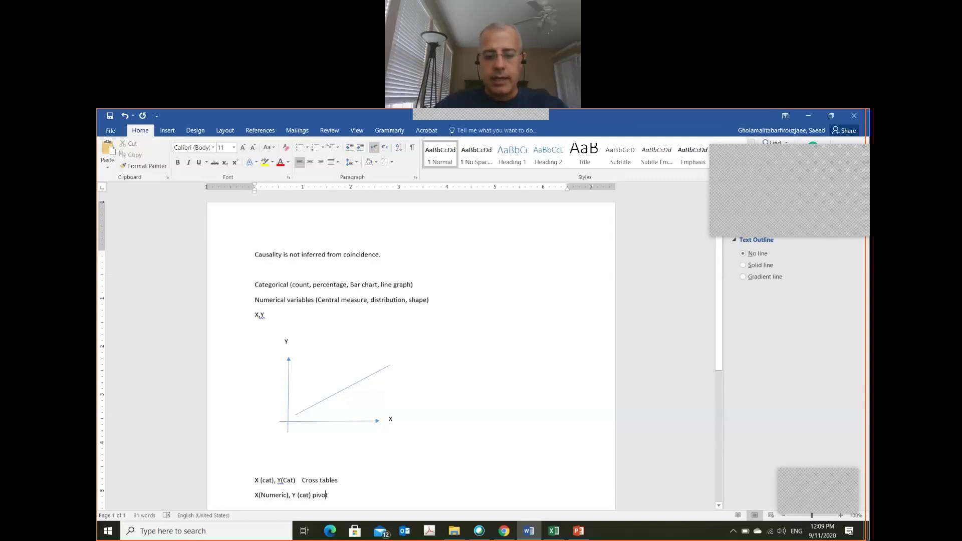
- Add the line "X,Y(Num) correlation, Covariance" below the pivot line
{"action": "key", "text": "Return"}
{"action": "type", "text": "X"}
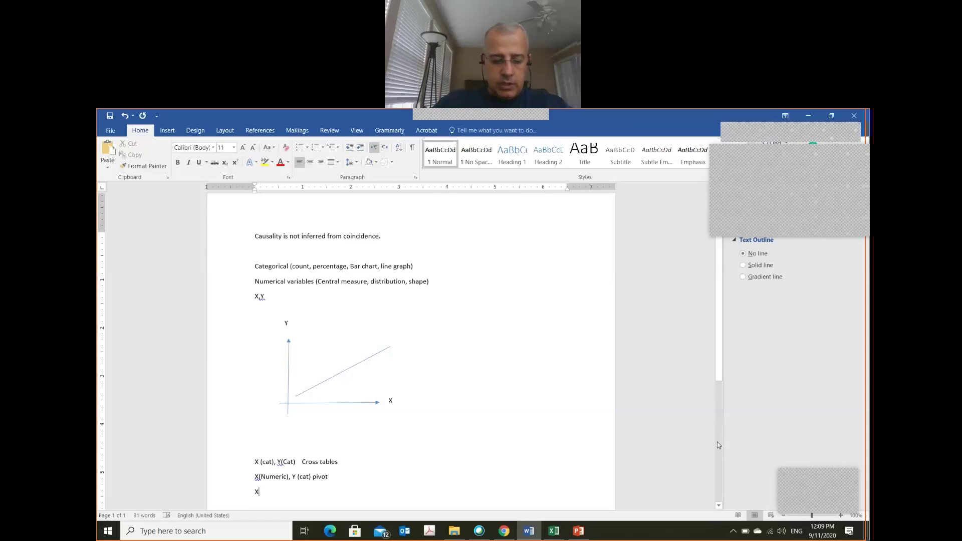
{"action": "type", "text": "("}
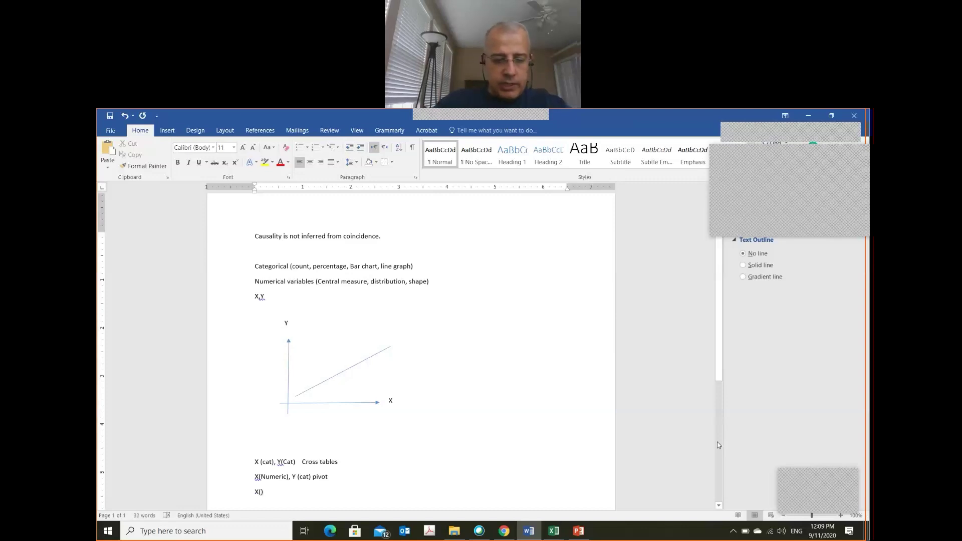
{"action": "type", "text": ",Y"}
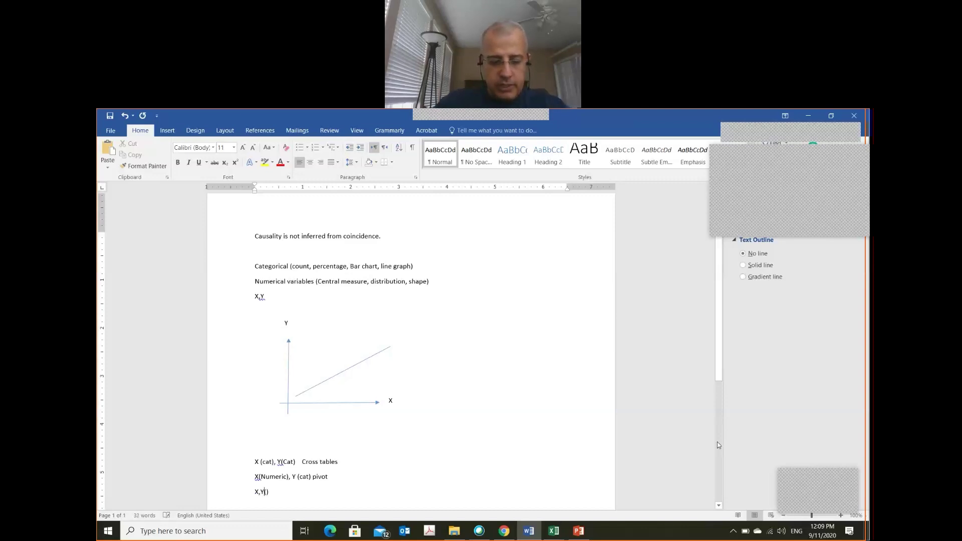
{"action": "type", "text": "Num"}
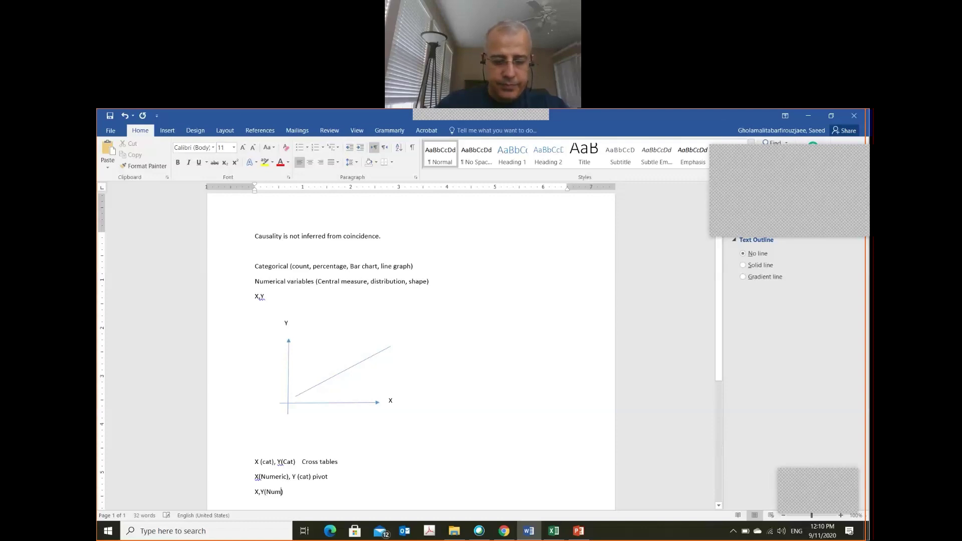
{"action": "key", "text": "End"}
{"action": "type", "text": "cor"}
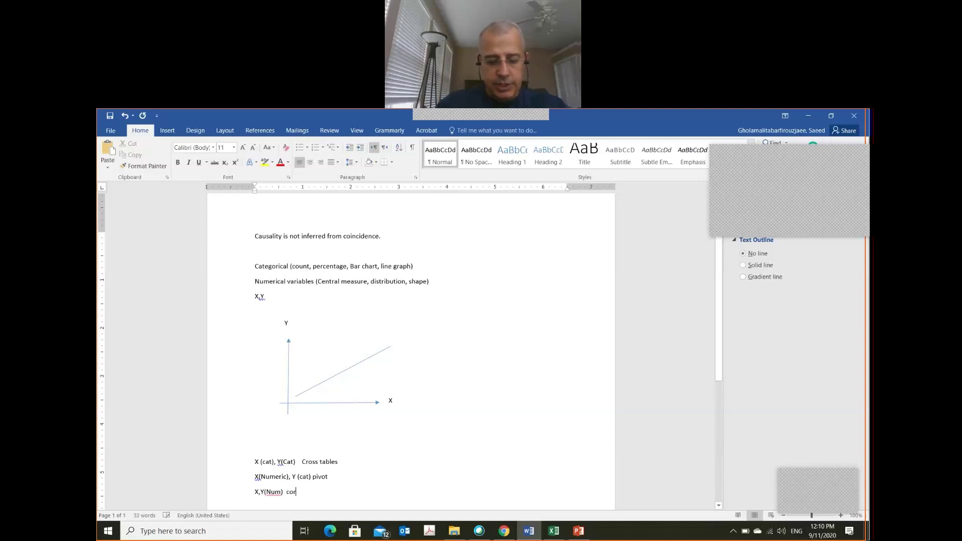
{"action": "type", "text": "relation"}
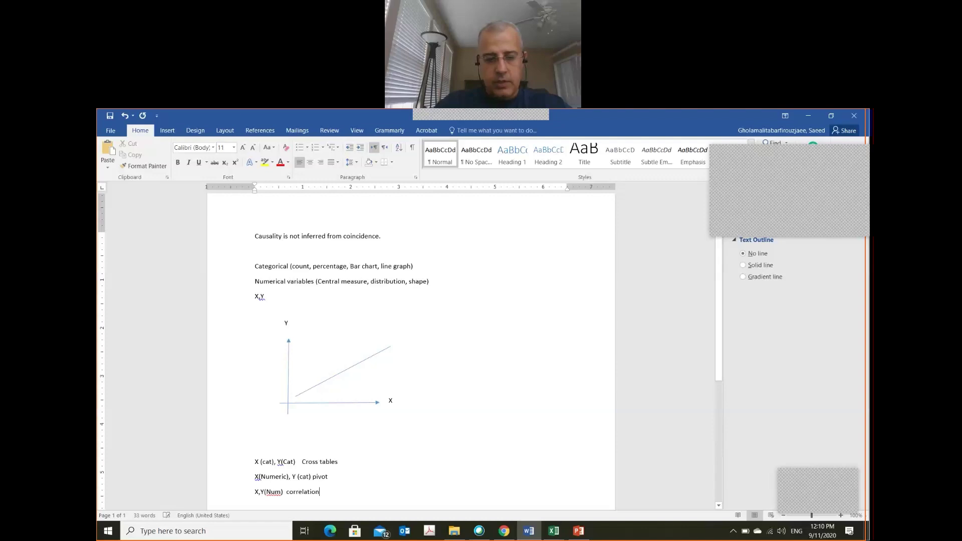
{"action": "type", "text": ", "}
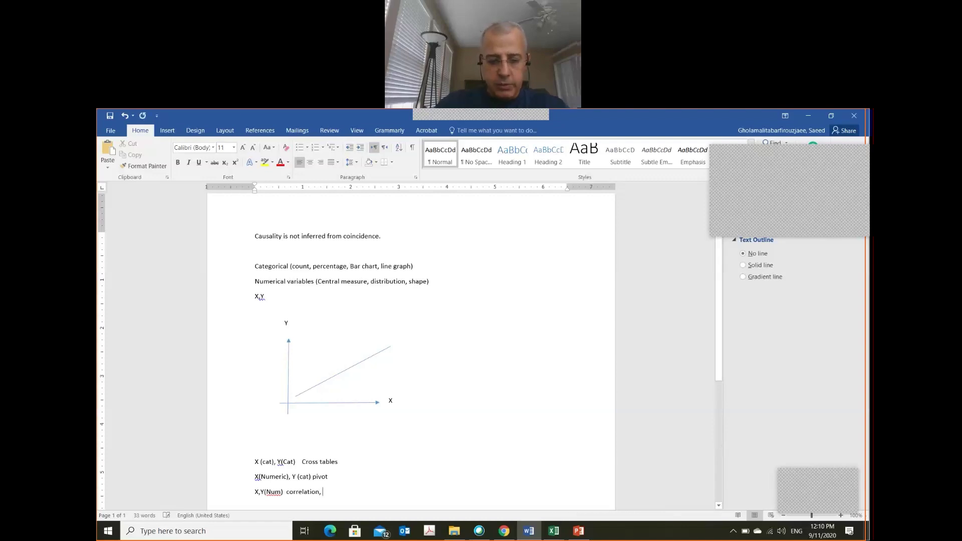
{"action": "type", "text": "Covariance"}
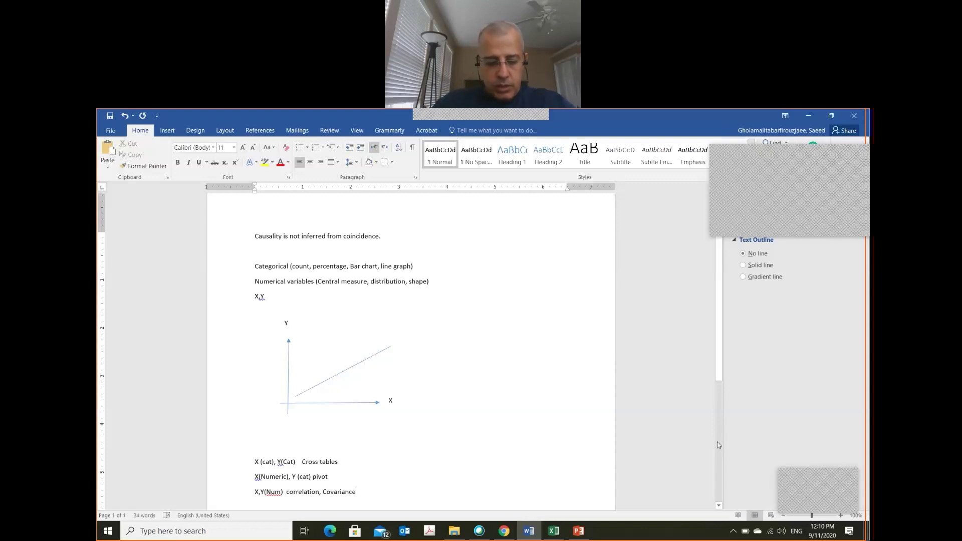
- Highlight the whole last line for review, and then only its words "correlation, Covariance"
{"action": "key", "text": "shift+Home"}
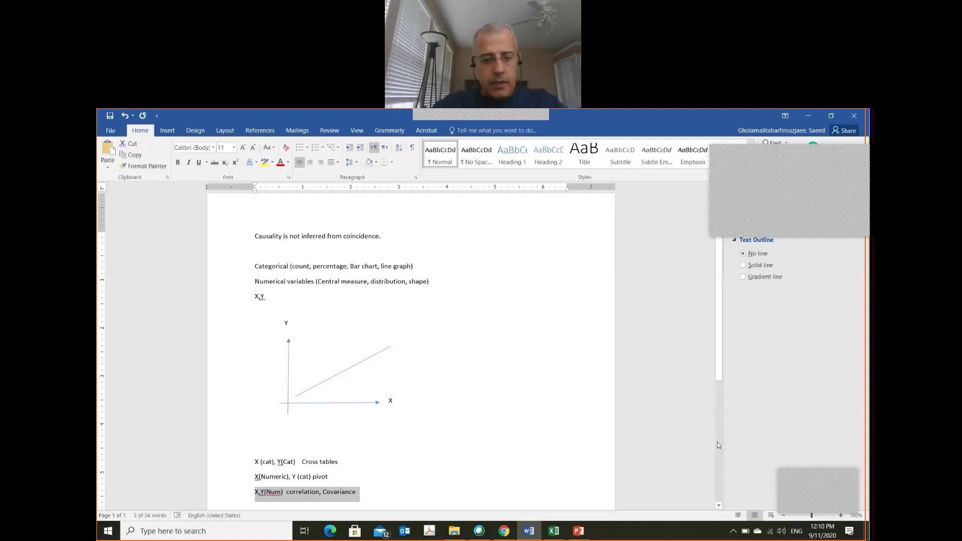
{"action": "left_click", "coordinate": [337, 464]}
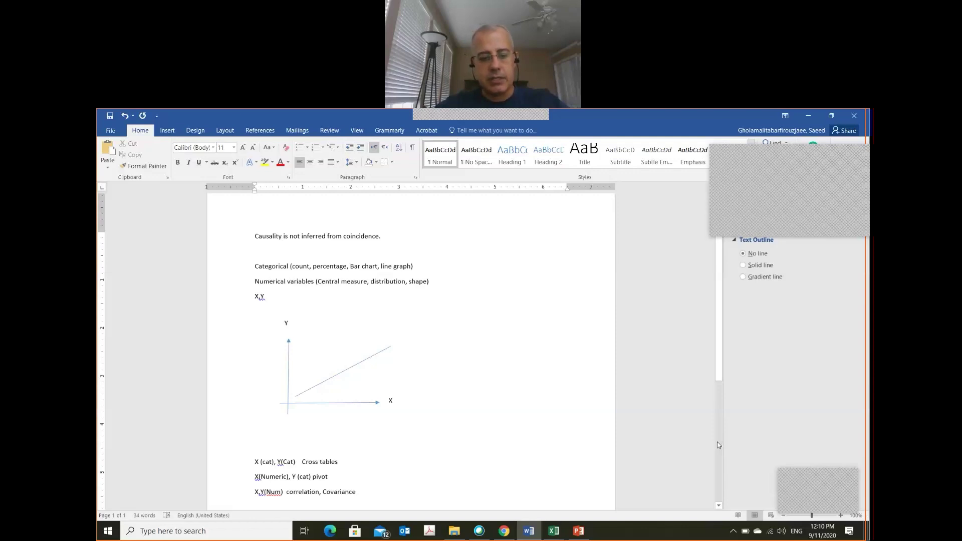
{"action": "key", "text": "shift+Left"}
{"action": "key", "text": "shift+Left"}
{"action": "key", "text": "shift+Left"}
{"action": "key", "text": "shift+Left"}
{"action": "key", "text": "shift+Left"}
{"action": "key", "text": "shift+Left"}
{"action": "key", "text": "shift+Left"}
{"action": "key", "text": "shift+Left"}
{"action": "key", "text": "shift+Left"}
{"action": "key", "text": "shift+Left"}
{"action": "key", "text": "shift+Left"}
{"action": "key", "text": "shift+Left"}
{"action": "key", "text": "shift+Left"}
{"action": "key", "text": "shift+Left"}
{"action": "key", "text": "shift+Left"}
{"action": "key", "text": "shift+Left"}
{"action": "key", "text": "shift+Left"}
{"action": "key", "text": "shift+Left"}
{"action": "key", "text": "shift+Left"}
{"action": "key", "text": "shift+Left"}
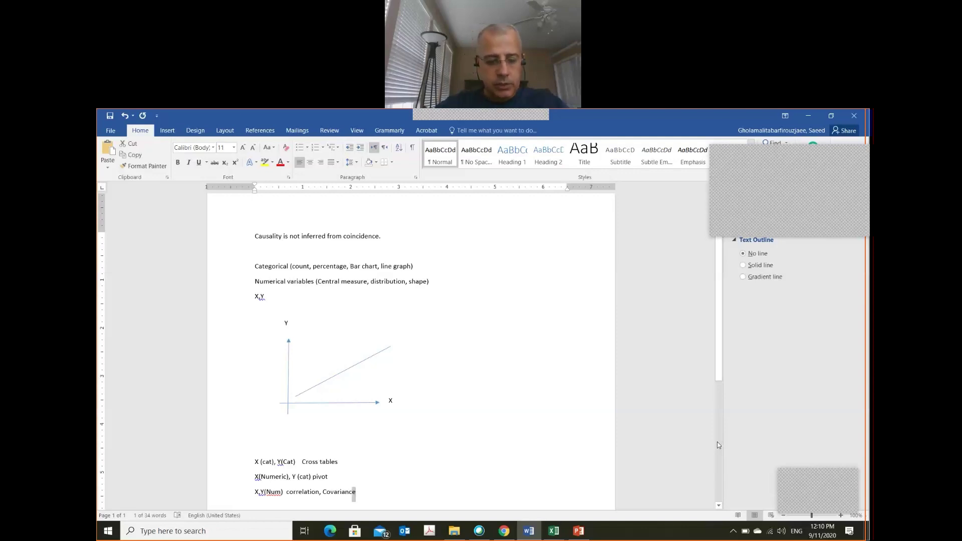
{"action": "key", "text": "shift+Left"}
{"action": "key", "text": "shift+Left"}
{"action": "key", "text": "shift+Left"}
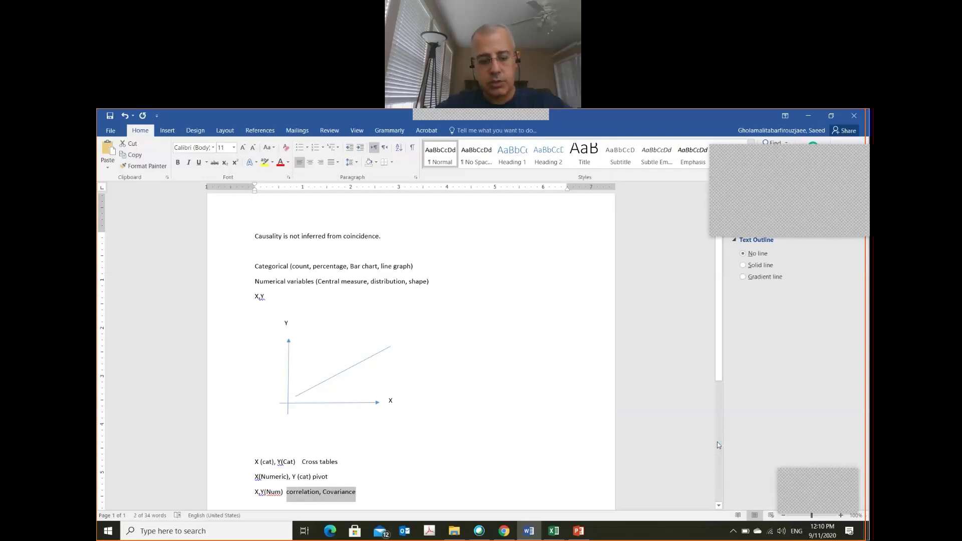
- Switch to the PowerPoint presentation and view the slides on relationships among categorical variables and Example 3.1 on smoking and drinking
{"action": "key", "text": "alt+Tab"}
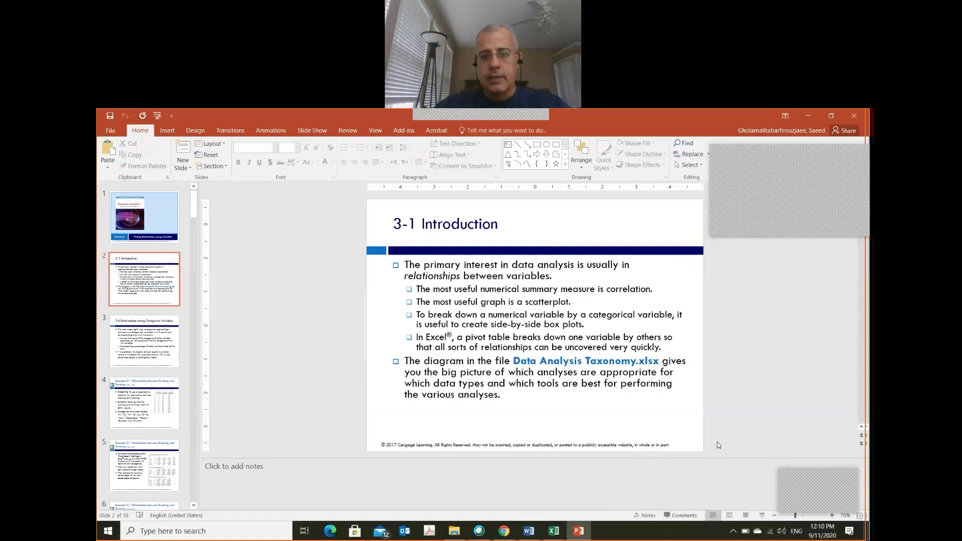
{"action": "scroll", "coordinate": [719, 445], "scroll_direction": "down", "scroll_amount": 1}
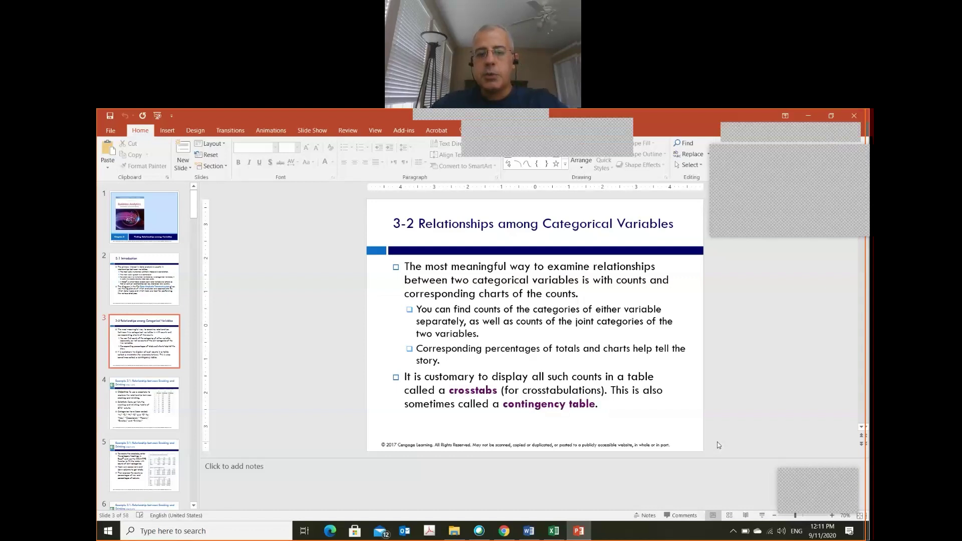
{"action": "scroll", "coordinate": [719, 446], "scroll_direction": "down", "scroll_amount": 1}
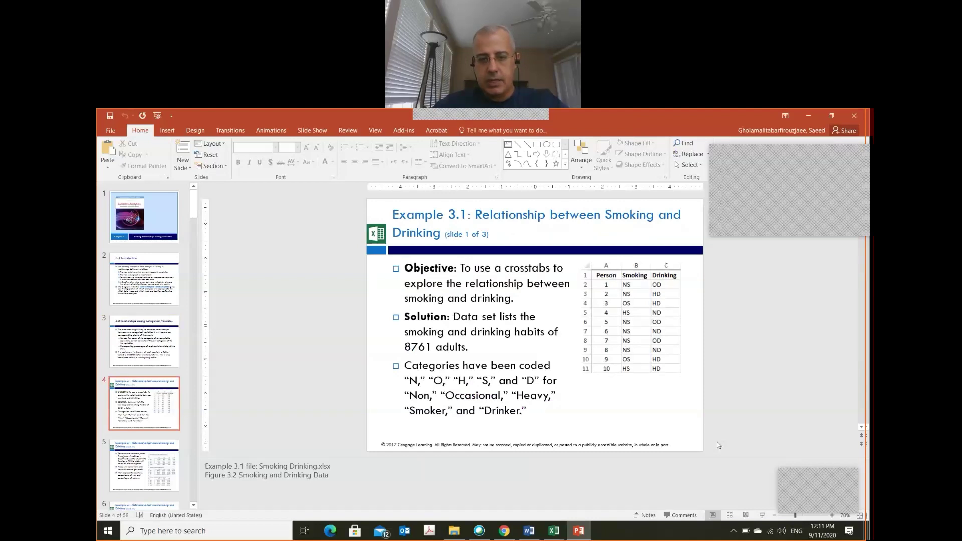
- Switch to the Excel workbook with the smoking and drinking data and examine the Smoking and Drinking column headers
{"action": "key", "text": "alt+Tab"}
{"action": "key", "text": "alt+Tab"}
{"action": "key", "text": "alt+Tab"}
{"action": "key", "text": "alt+Tab"}
{"action": "key", "text": "alt+Tab"}
{"action": "key", "text": "Right"}
{"action": "key", "text": "Right"}
{"action": "key", "text": "Right"}
{"action": "key", "text": "Right"}
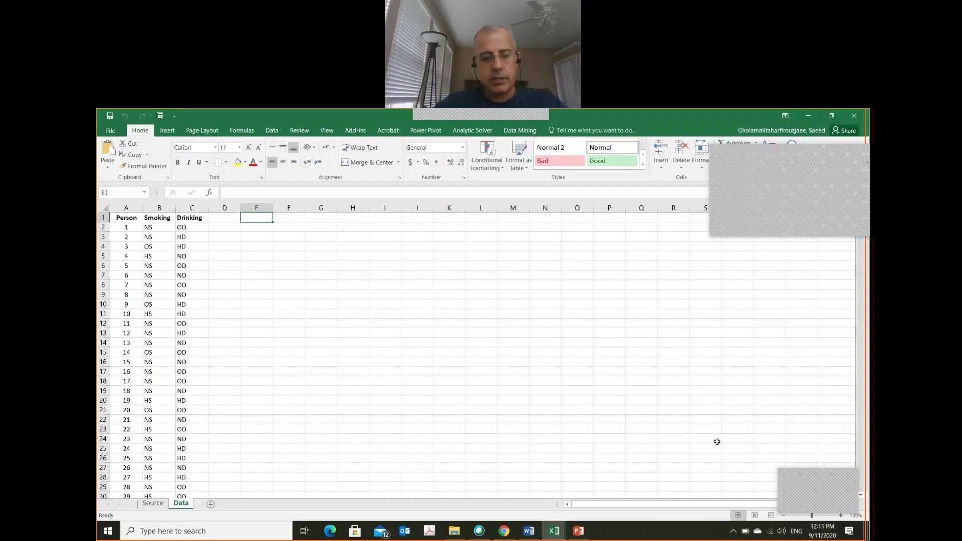
{"action": "key", "text": "Left"}
{"action": "key", "text": "Left"}
{"action": "key", "text": "Left"}
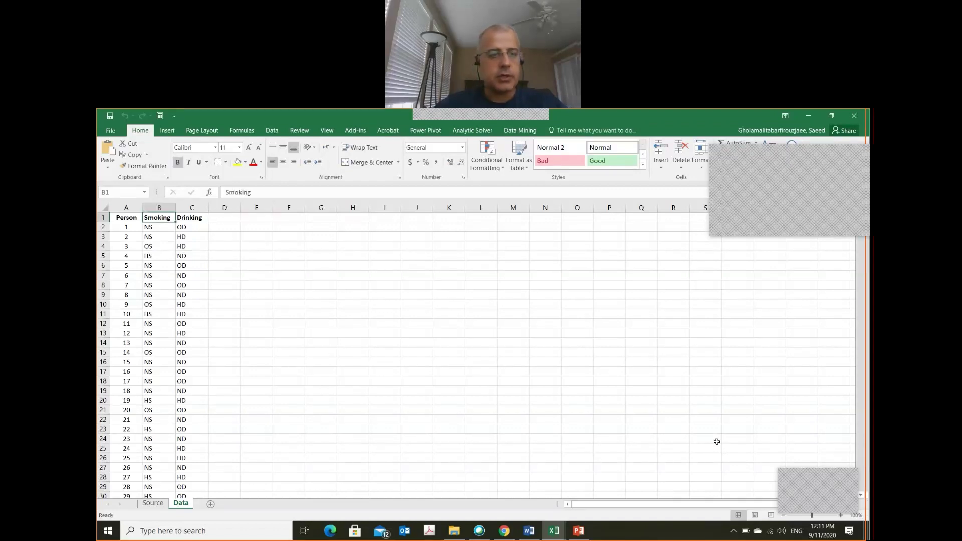
{"action": "key", "text": "shift+Right"}
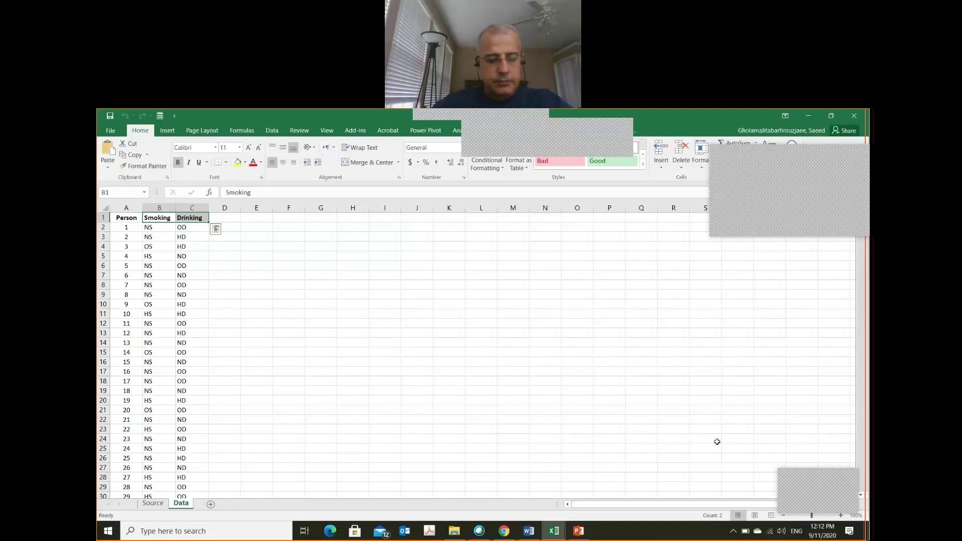
{"action": "key", "text": "Right"}
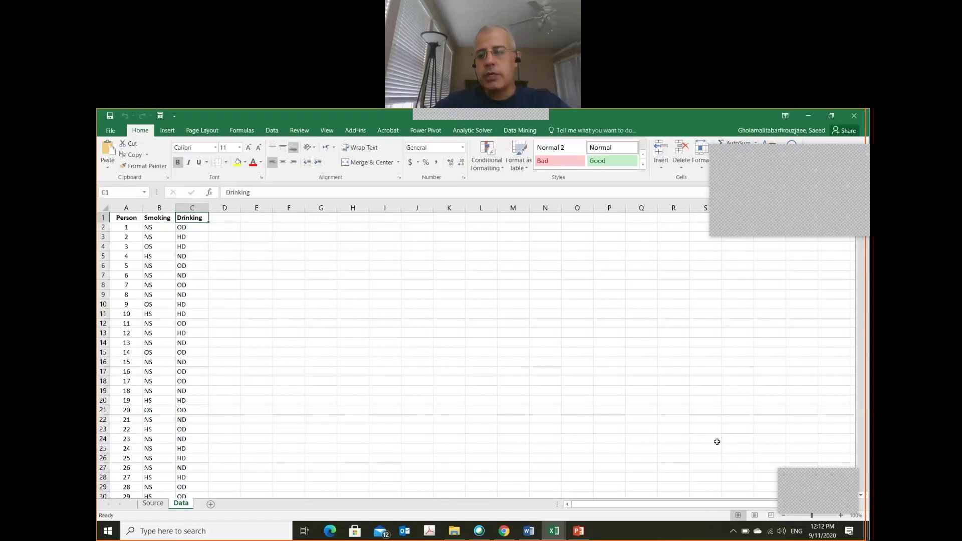
- Examine the coded smoking and drinking values in the first data rows, down to the smoking code of person 3
{"action": "key", "text": "Right"}
{"action": "key", "text": "Right"}
{"action": "key", "text": "Down"}
{"action": "key", "text": "Down"}
{"action": "key", "text": "Down"}
{"action": "key", "text": "Down"}
{"action": "key", "text": "Left"}
{"action": "key", "text": "Up"}
{"action": "key", "text": "Left"}
{"action": "key", "text": "Left"}
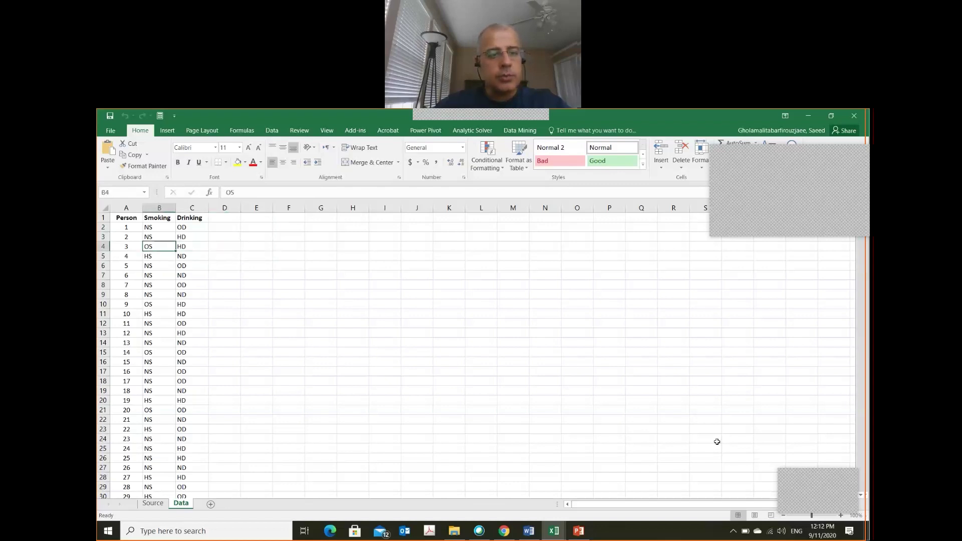
- Enter the smoking categories NS, OS and HS as row labels in cells E3 to E5
{"action": "key", "text": "Right"}
{"action": "key", "text": "Right"}
{"action": "key", "text": "Right"}
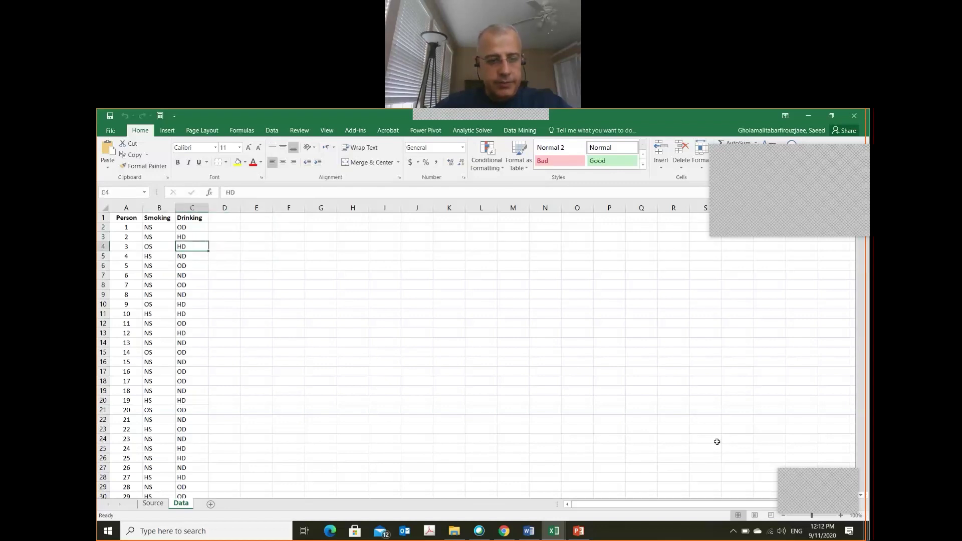
{"action": "key", "text": "Up"}
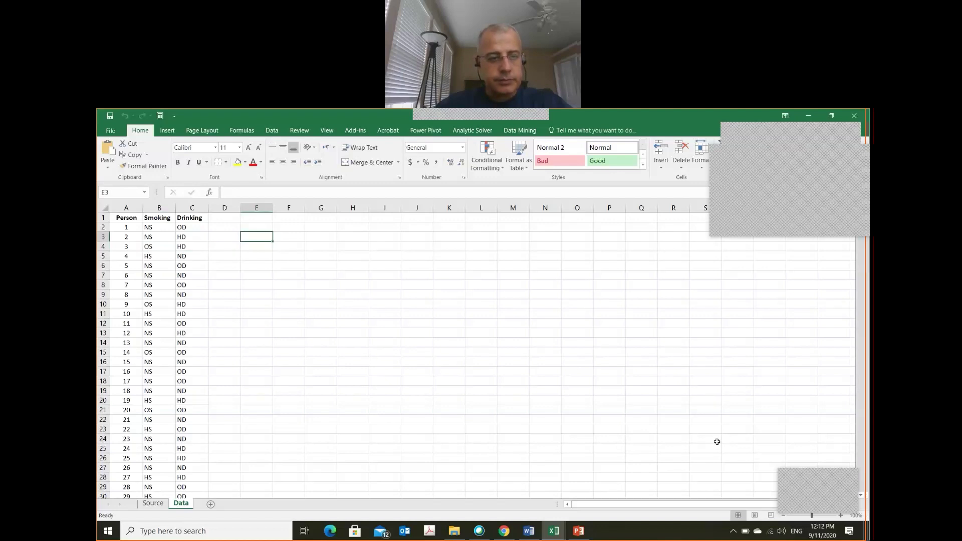
{"action": "key", "text": "Down"}
{"action": "key", "text": "Up"}
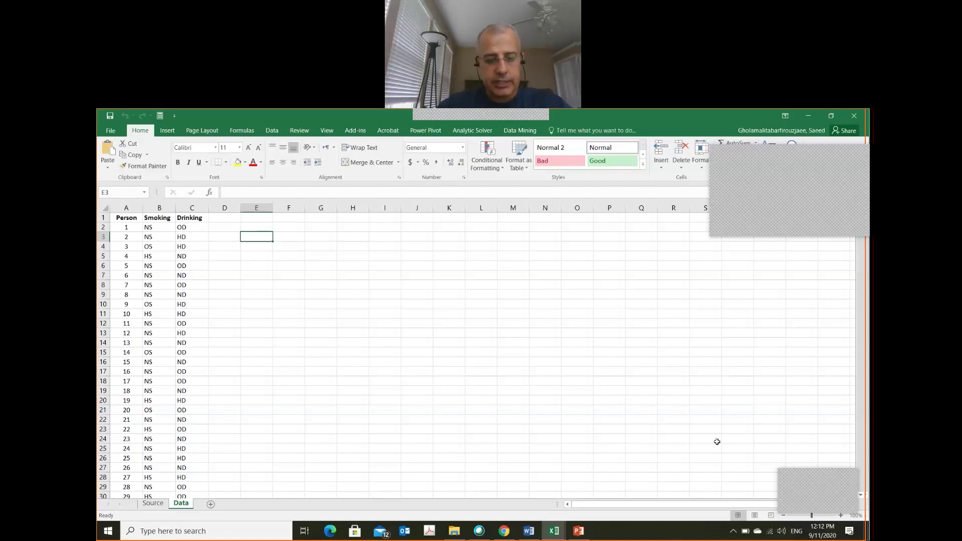
{"action": "type", "text": "NS"}
{"action": "key", "text": "Return"}
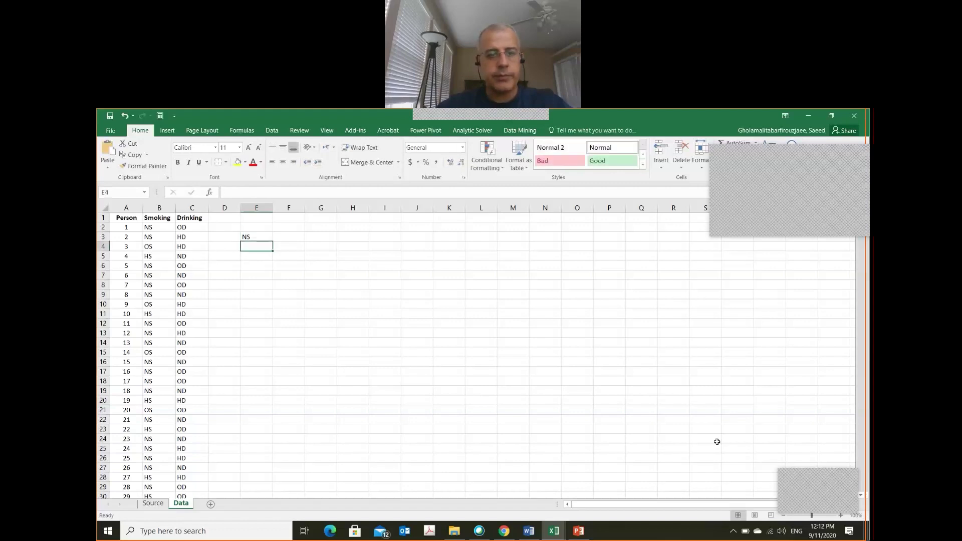
{"action": "type", "text": "OS"}
{"action": "key", "text": "Return"}
{"action": "type", "text": "HS"}
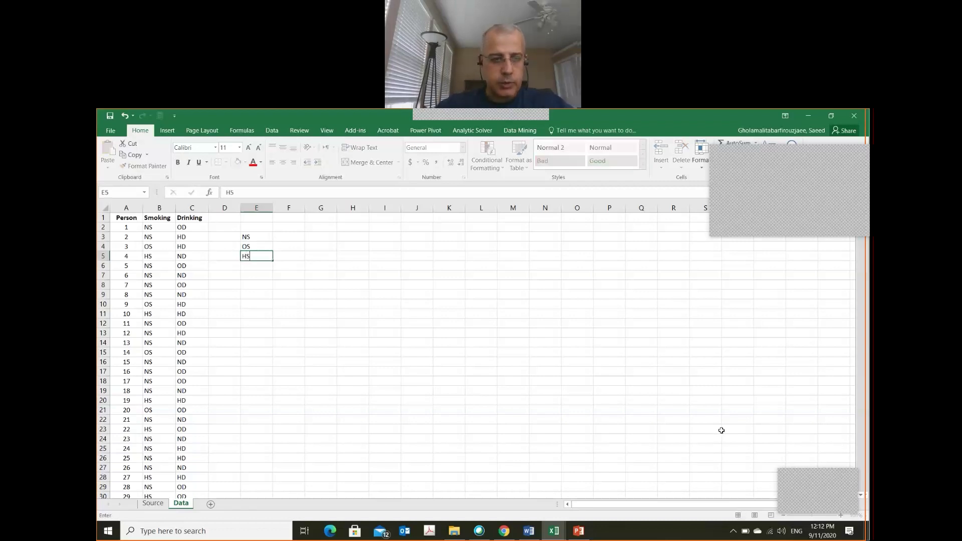
{"action": "key", "text": "Up"}
- Enter the drinking categories ND, OD and HD as column headers in cells F2 to H2
{"action": "key", "text": "Up"}
{"action": "key", "text": "Right"}
{"action": "key", "text": "Up"}
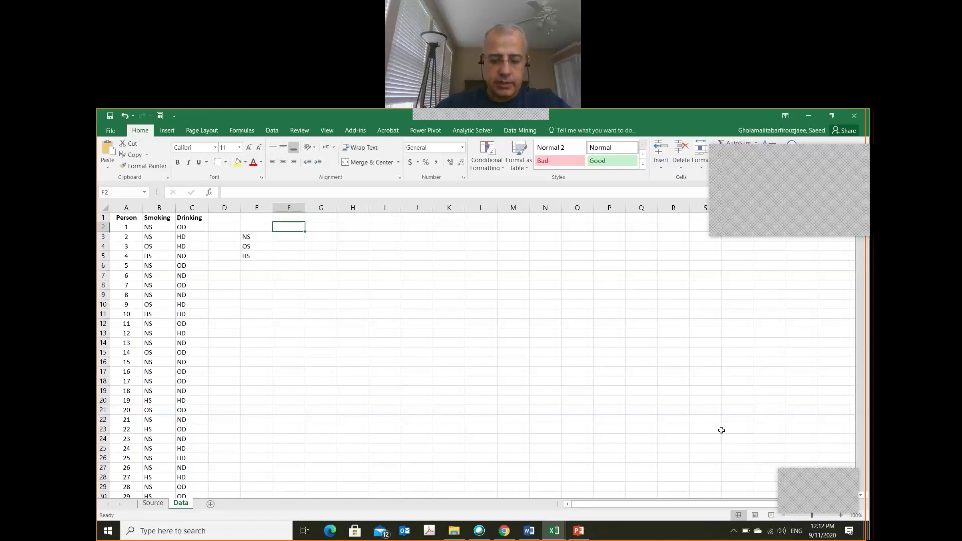
{"action": "type", "text": "OD"}
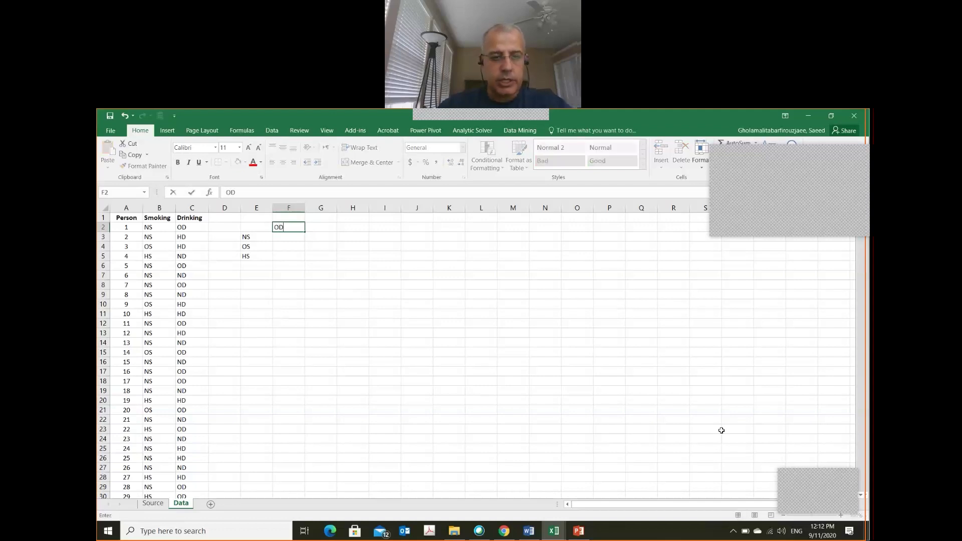
{"action": "key", "text": "BackSpace"}
{"action": "key", "text": "BackSpace"}
{"action": "type", "text": "ND"}
{"action": "key", "text": "ctrl+Return"}
{"action": "key", "text": "Right"}
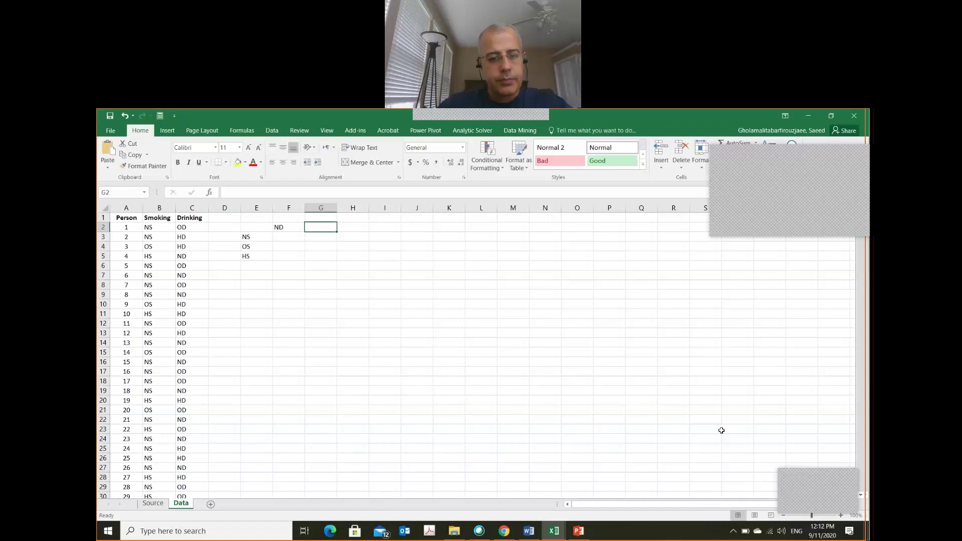
{"action": "type", "text": "OD"}
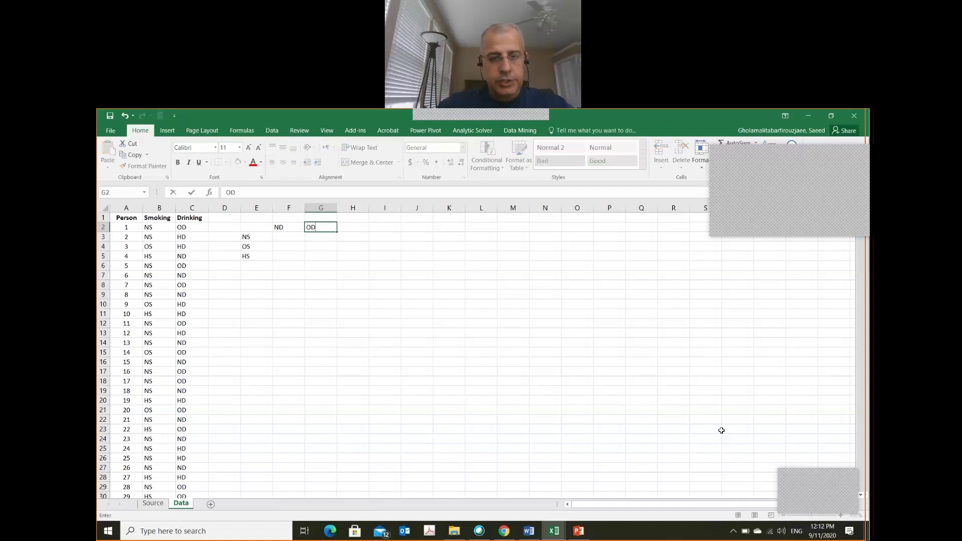
{"action": "key", "text": "Right"}
{"action": "type", "text": "HD"}
{"action": "key", "text": "Return"}
{"action": "key", "text": "Left"}
{"action": "key", "text": "Left"}
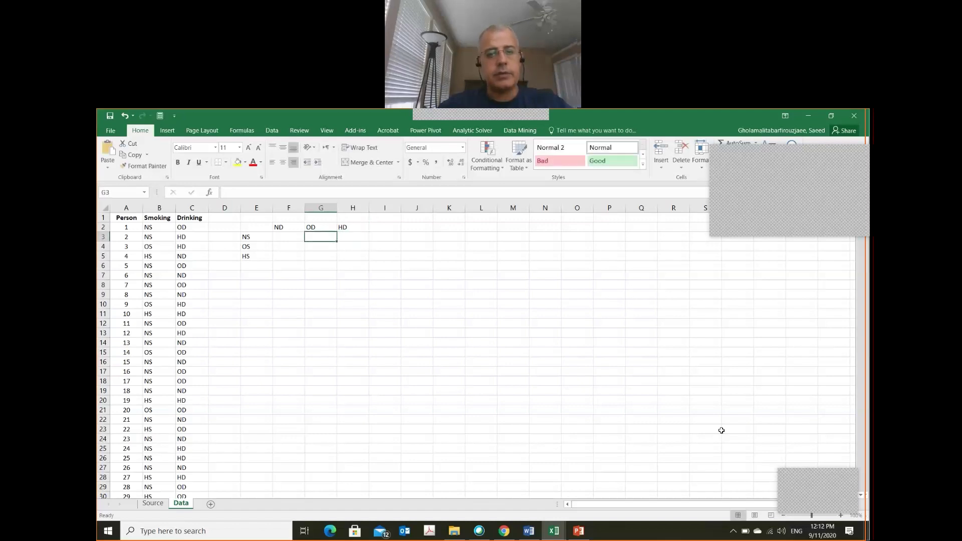
{"action": "key", "text": "Right"}
{"action": "key", "text": "Right"}
{"action": "key", "text": "Right"}
{"action": "key", "text": "Up"}
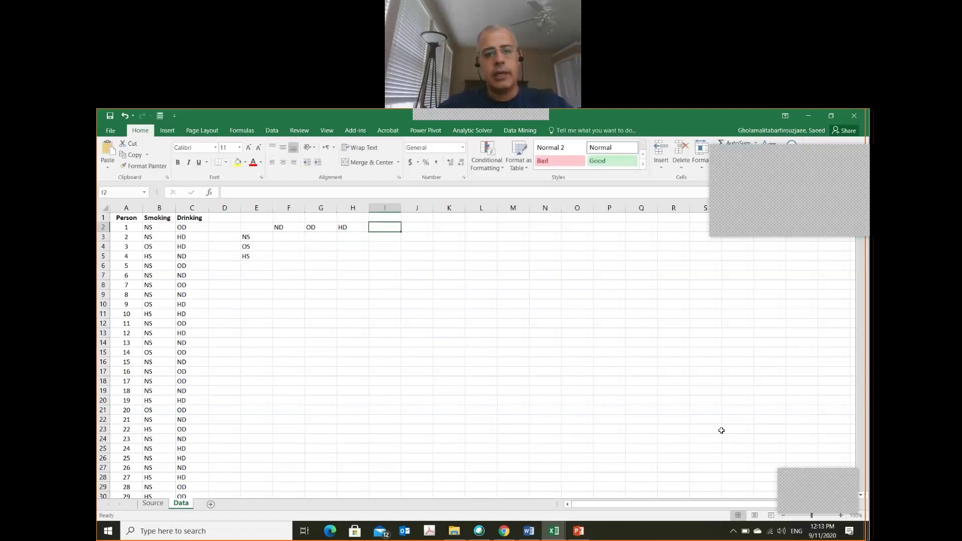
- Add Total as the last column header in I2 and as the last row label in E6
{"action": "type", "text": "Total"}
{"action": "key", "text": "Return"}
{"action": "key", "text": "Down"}
{"action": "key", "text": "Down"}
{"action": "key", "text": "Down"}
{"action": "key", "text": "Left"}
{"action": "key", "text": "Left"}
{"action": "key", "text": "Left"}
{"action": "key", "text": "Left"}
{"action": "type", "text": "Total"}
- Apply outline and inside borders to the crosstab range E2:I6
{"action": "key", "text": "Right"}
{"action": "key", "text": "Right"}
{"action": "key", "text": "Up"}
{"action": "key", "text": "Up"}
{"action": "key", "text": "Up"}
{"action": "key", "text": "Up"}
{"action": "key", "text": "Left"}
{"action": "key", "text": "Left"}
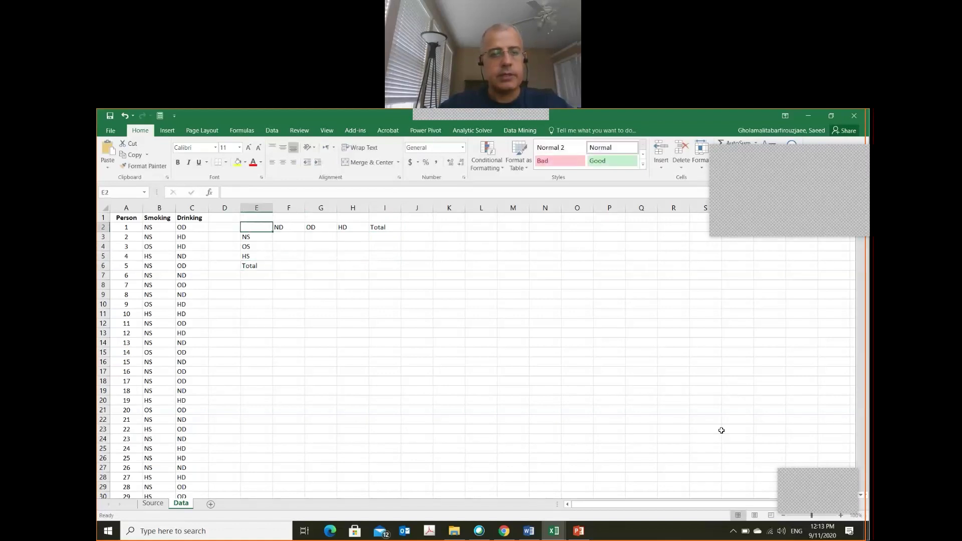
{"action": "key", "text": "shift+Down"}
{"action": "key", "text": "shift+Down"}
{"action": "key", "text": "shift+Down"}
{"action": "key", "text": "shift+Down"}
{"action": "key", "text": "shift+Right"}
{"action": "key", "text": "shift+Right"}
{"action": "key", "text": "shift+Right"}
{"action": "key", "text": "shift+Right"}
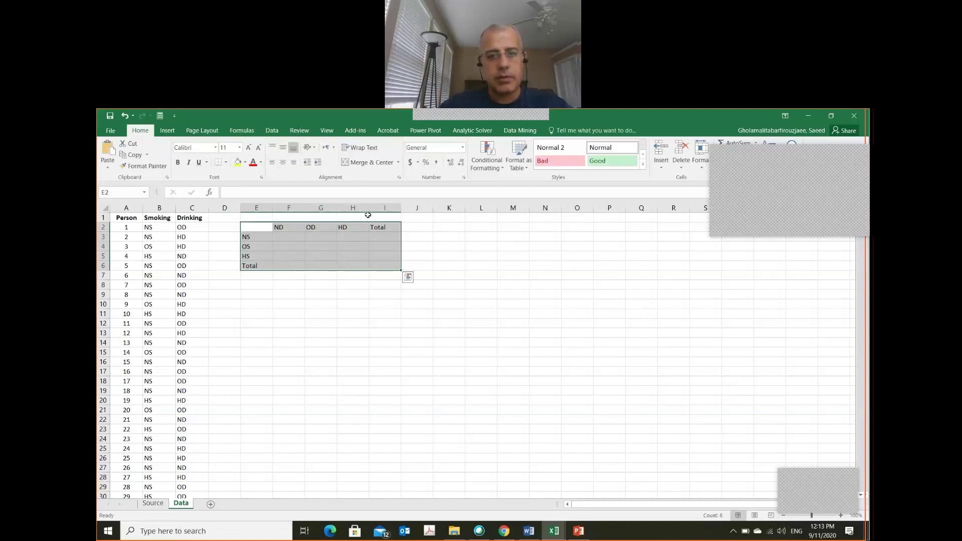
{"action": "right_click", "coordinate": [368, 233]}
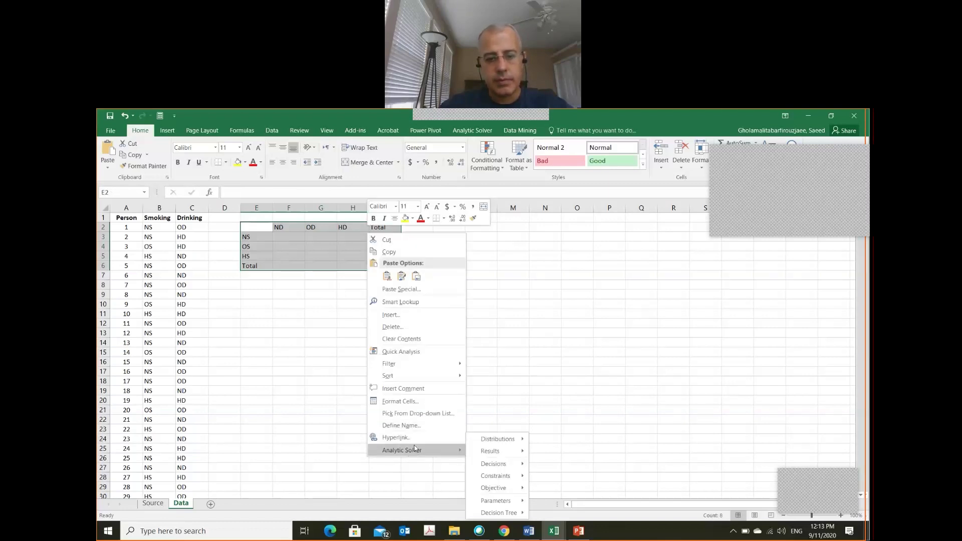
{"action": "left_click", "coordinate": [423, 404]}
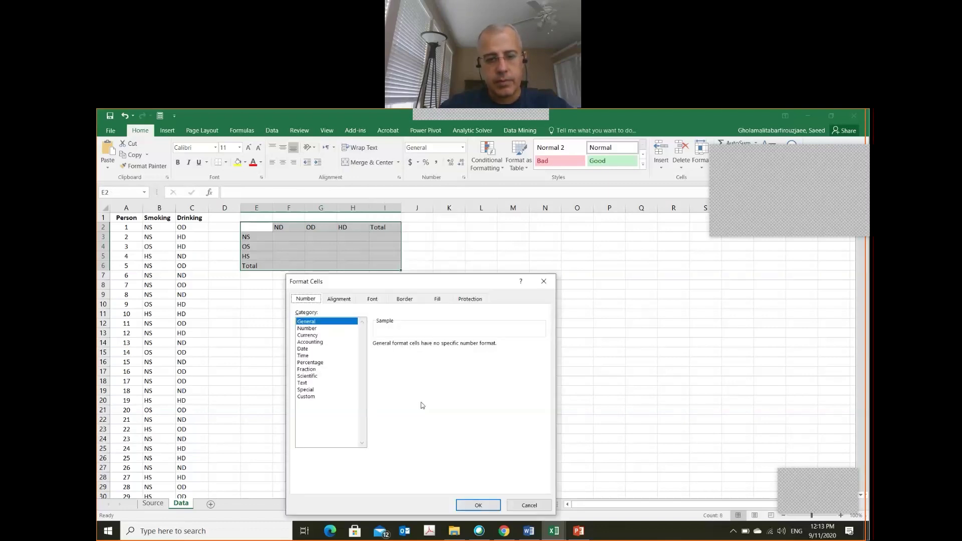
{"action": "left_click", "coordinate": [405, 299]}
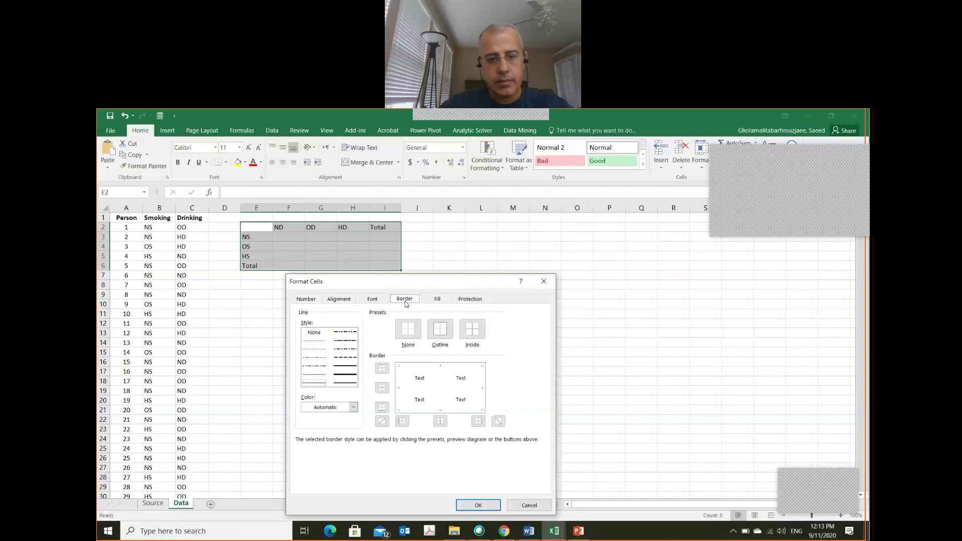
{"action": "left_click", "coordinate": [435, 335]}
{"action": "left_click", "coordinate": [472, 331]}
{"action": "left_click", "coordinate": [478, 505]}
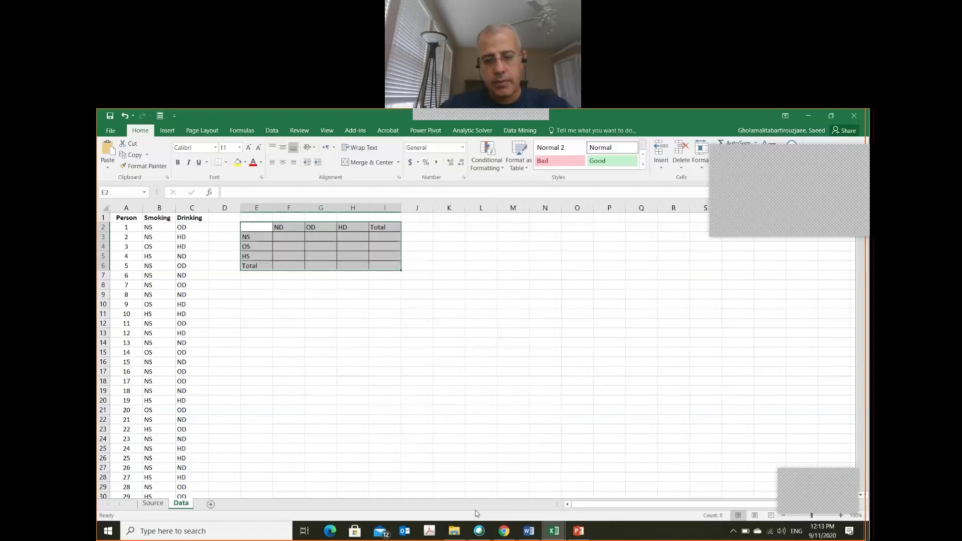
{"action": "left_click", "coordinate": [238, 342]}
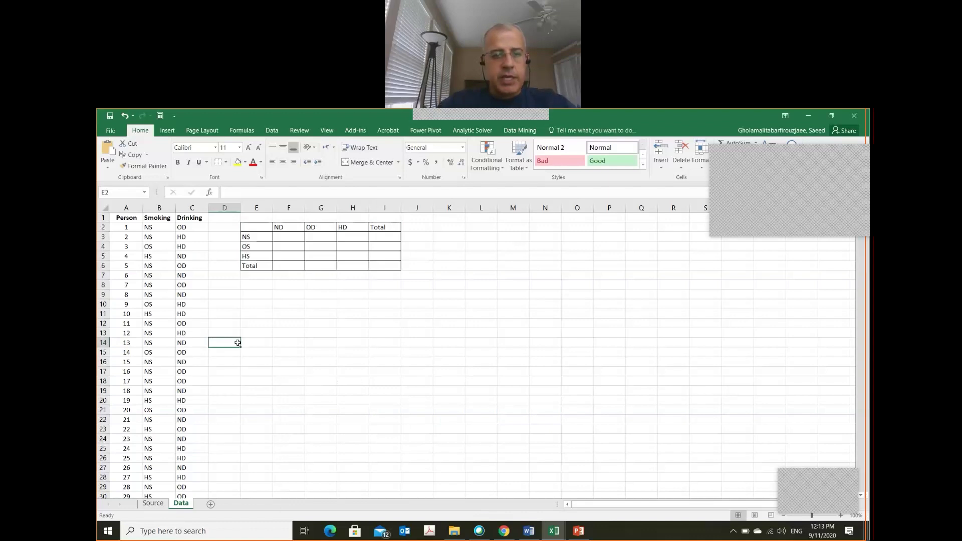
{"action": "key", "text": "ctrl+Up"}
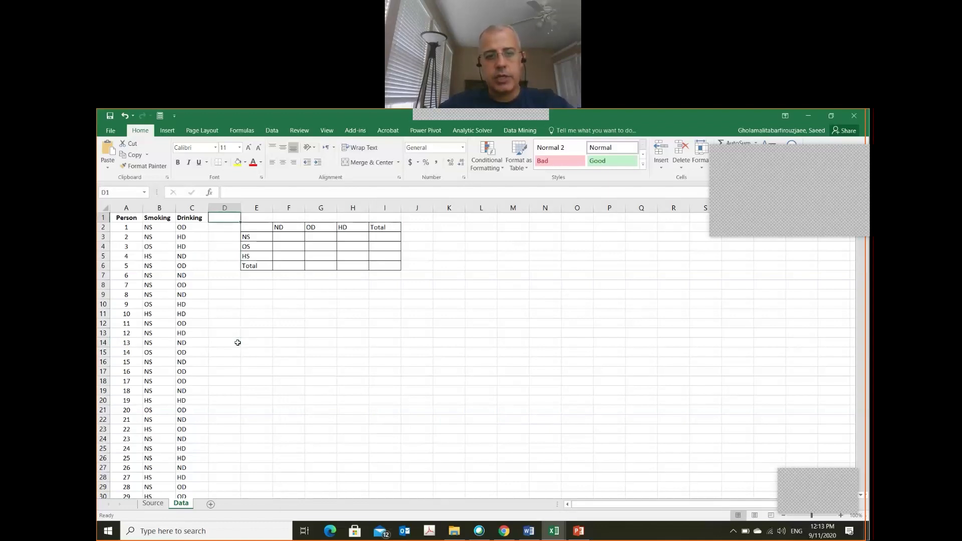
{"action": "key", "text": "Down"}
{"action": "key", "text": "Down"}
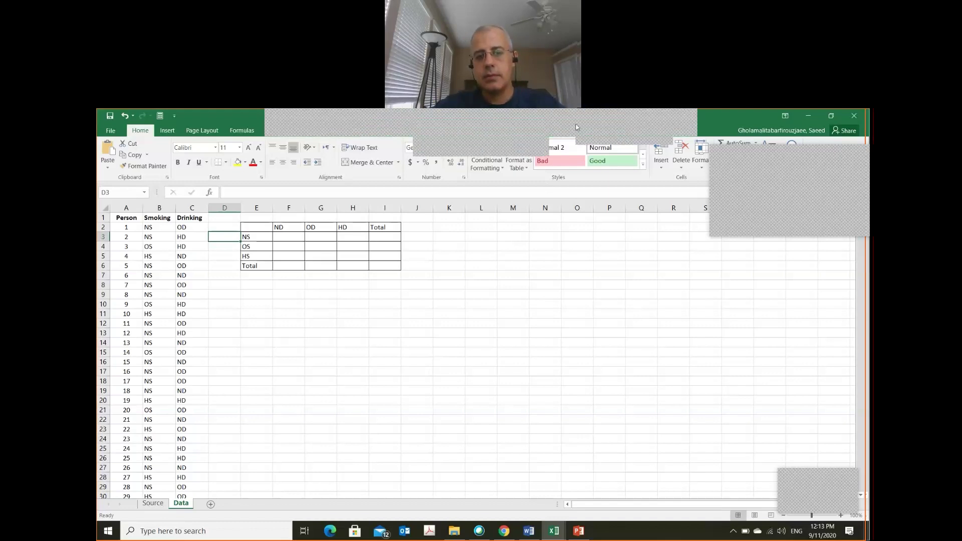
{"action": "left_click", "coordinate": [265, 233]}
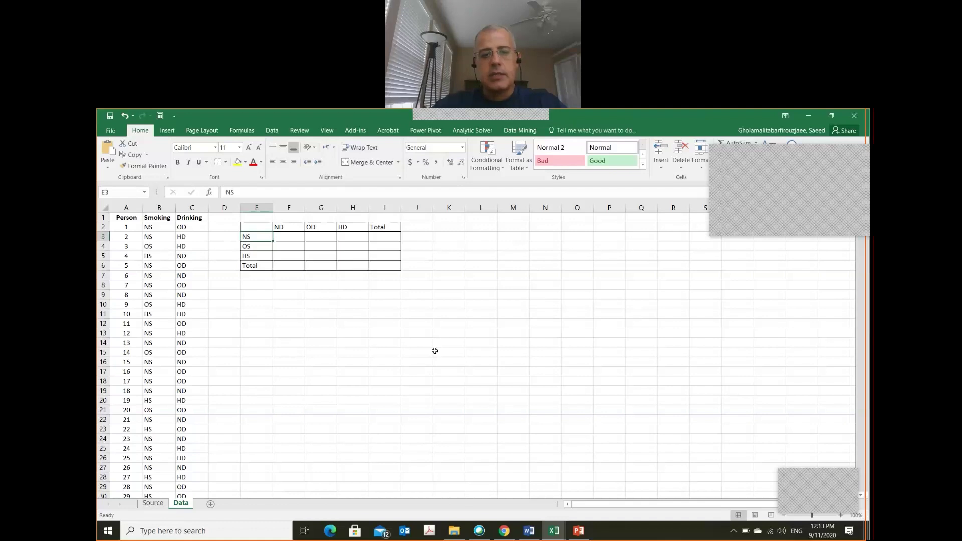
{"action": "key", "text": "shift+Right"}
{"action": "key", "text": "shift+Up"}
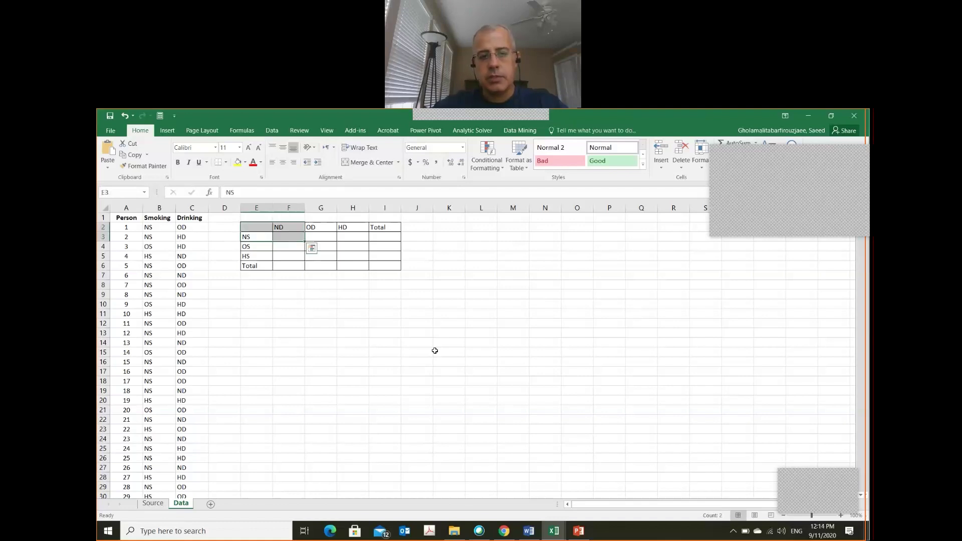
{"action": "key", "text": "Down"}
{"action": "key", "text": "Up"}
{"action": "key", "text": "Right"}
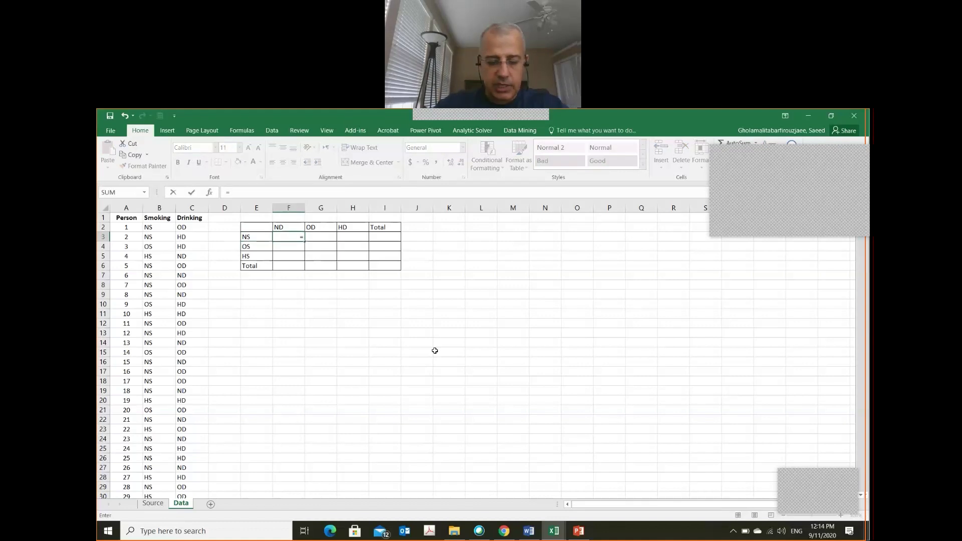
{"action": "type", "text": "=cou"}
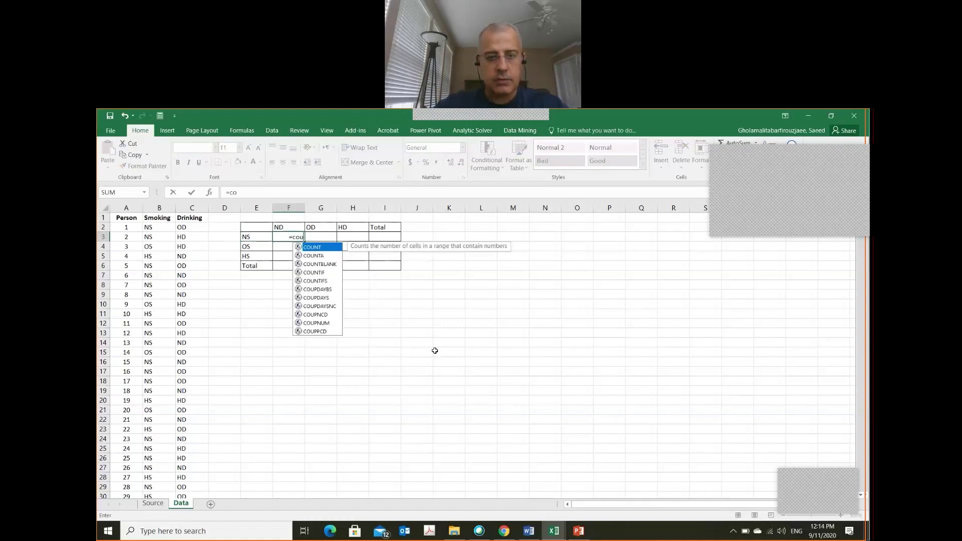
{"action": "key", "text": "BackSpace"}
{"action": "key", "text": "BackSpace"}
{"action": "key", "text": "BackSpace"}
{"action": "key", "text": "Escape"}
- Examine the Smoking column from its first data row to its last to determine which rows the data spans
{"action": "key", "text": "Down"}
{"action": "key", "text": "Down"}
{"action": "key", "text": "Left"}
{"action": "key", "text": "Left"}
{"action": "key", "text": "Left"}
{"action": "key", "text": "Left"}
{"action": "key", "text": "Left"}
{"action": "key", "text": "Up"}
{"action": "key", "text": "Up"}
{"action": "key", "text": "Up"}
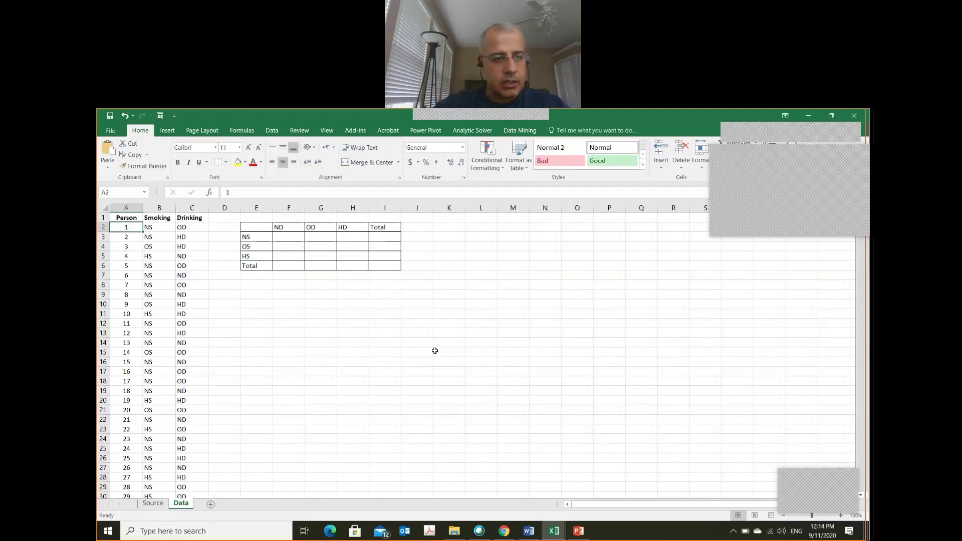
{"action": "key", "text": "Right"}
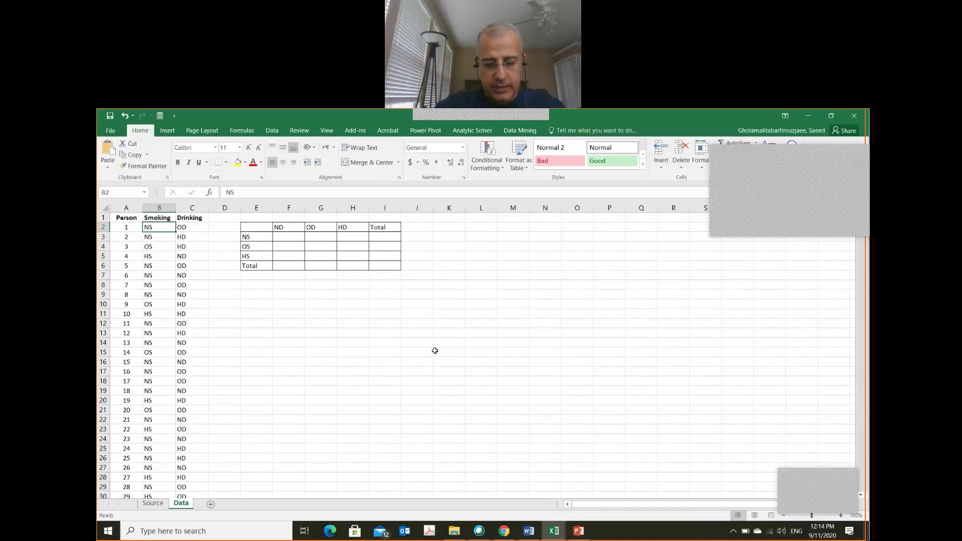
{"action": "key", "text": "ctrl+End"}
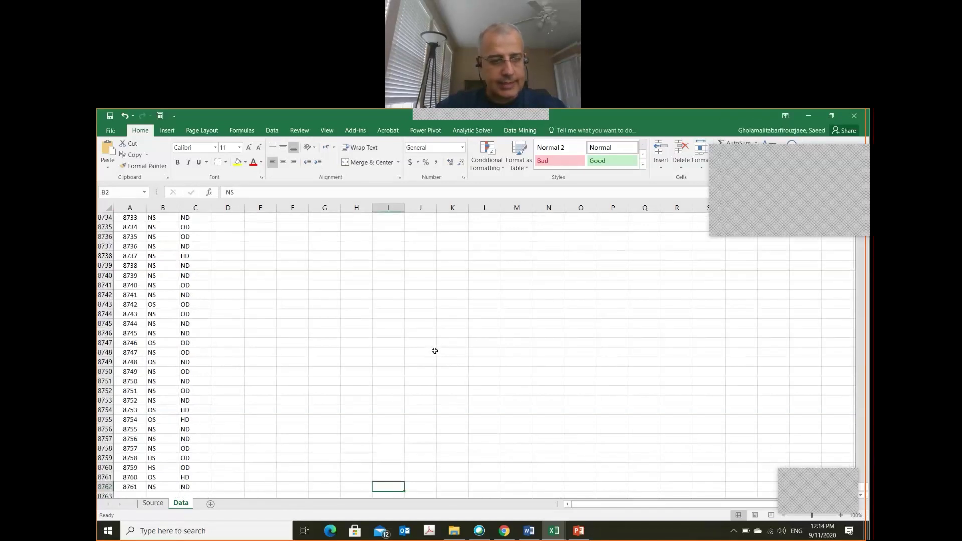
{"action": "key", "text": "Left"}
{"action": "key", "text": "Left"}
{"action": "key", "text": "Left"}
{"action": "key", "text": "Left"}
{"action": "key", "text": "Left"}
{"action": "key", "text": "Left"}
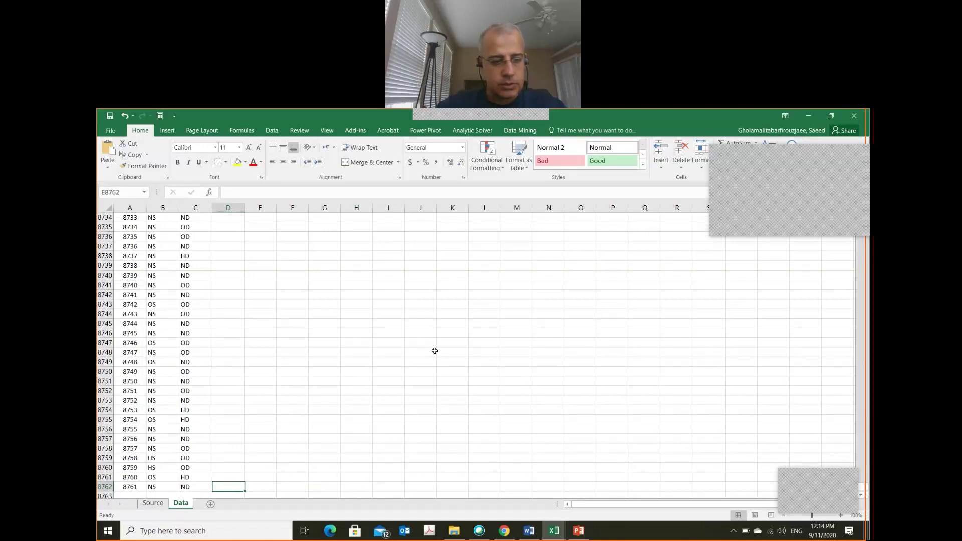
{"action": "key", "text": "Left"}
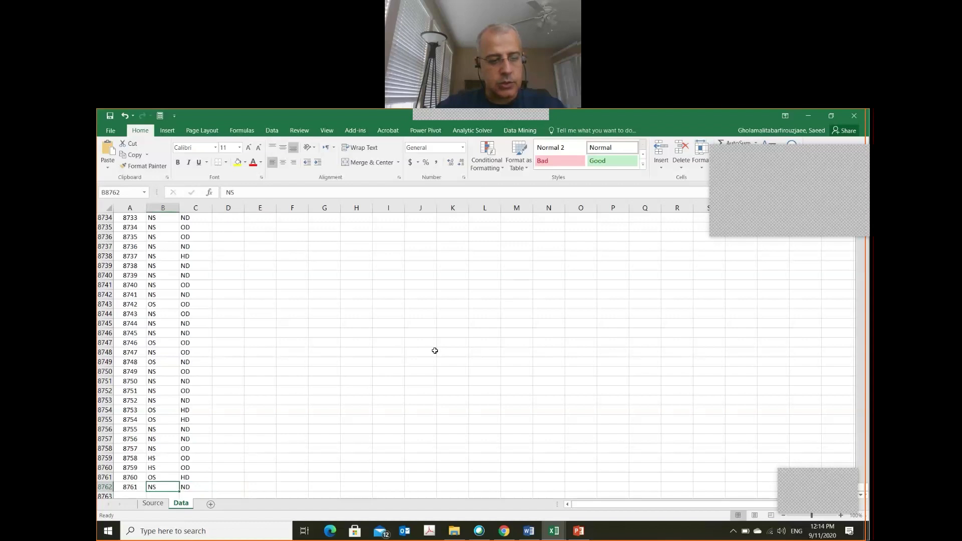
- Start a COUNTIFS formula in cell F3, where the NS row meets the ND column
{"action": "key", "text": "ctrl+Home"}
{"action": "key", "text": "Right"}
{"action": "key", "text": "Right"}
{"action": "key", "text": "Right"}
{"action": "key", "text": "Right"}
{"action": "key", "text": "Right"}
{"action": "key", "text": "Down"}
{"action": "key", "text": "Down"}
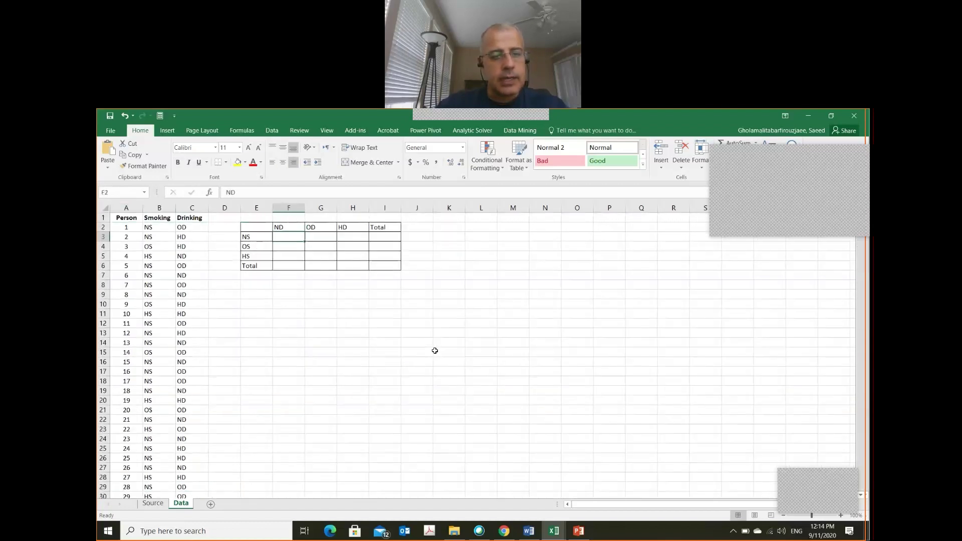
{"action": "type", "text": "="}
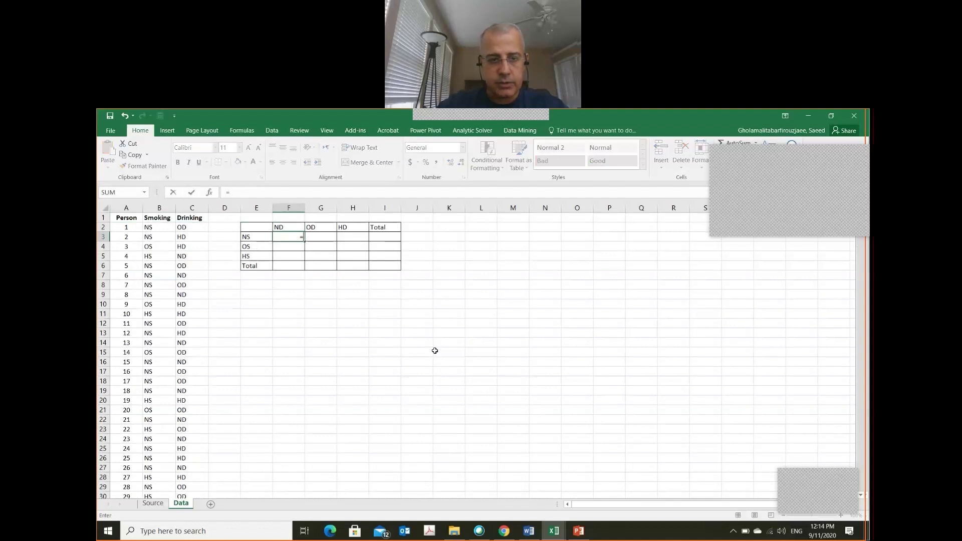
{"action": "type", "text": "count"}
{"action": "key", "text": "Down"}
{"action": "key", "text": "Down"}
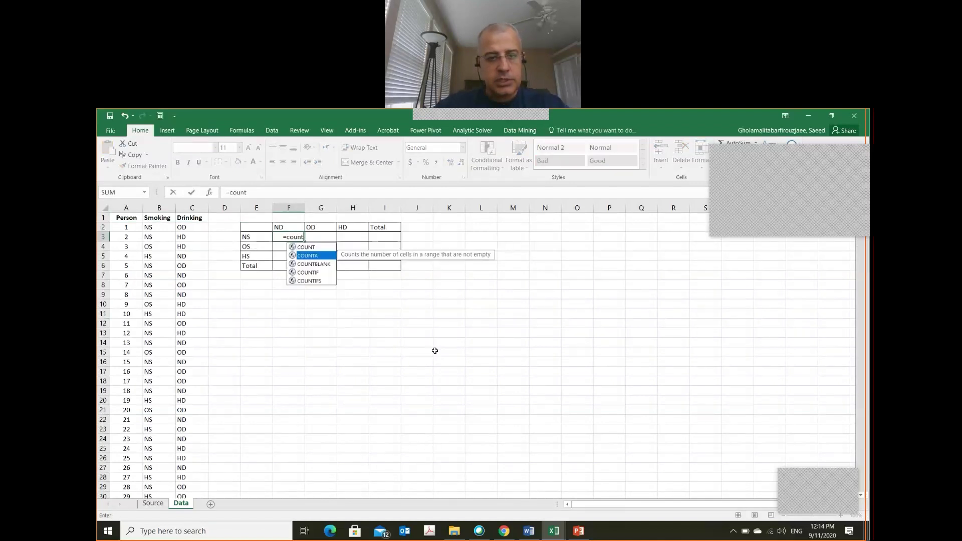
{"action": "key", "text": "Down"}
{"action": "key", "text": "Down"}
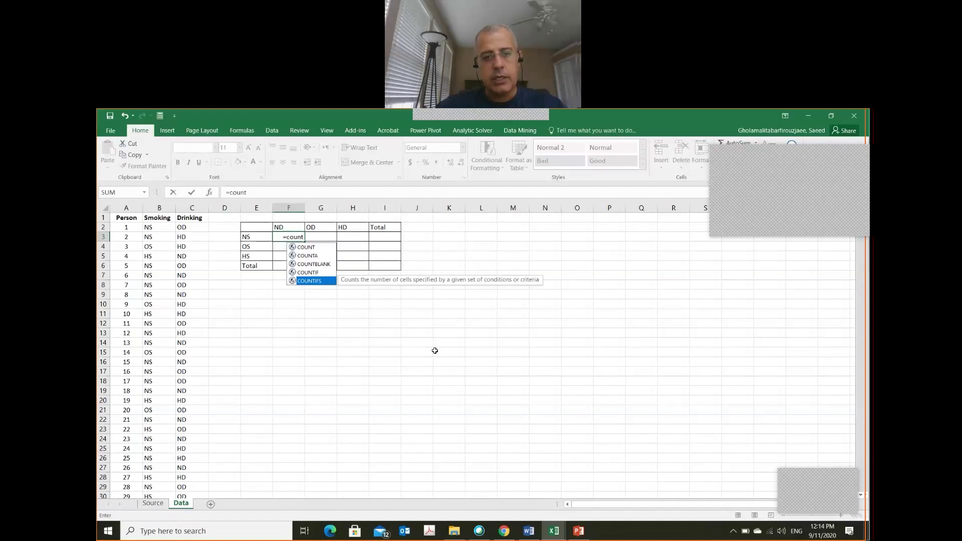
{"action": "key", "text": "Tab"}
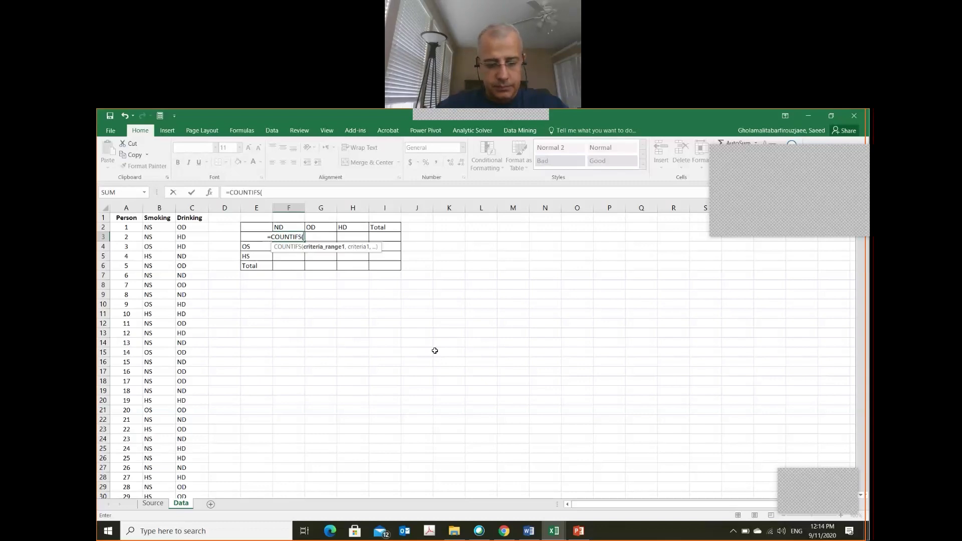
- Give the COUNTIFS formula the absolute Smoking range $B$2:$B$8762 as its first criteria range
{"action": "type", "text": "$"}
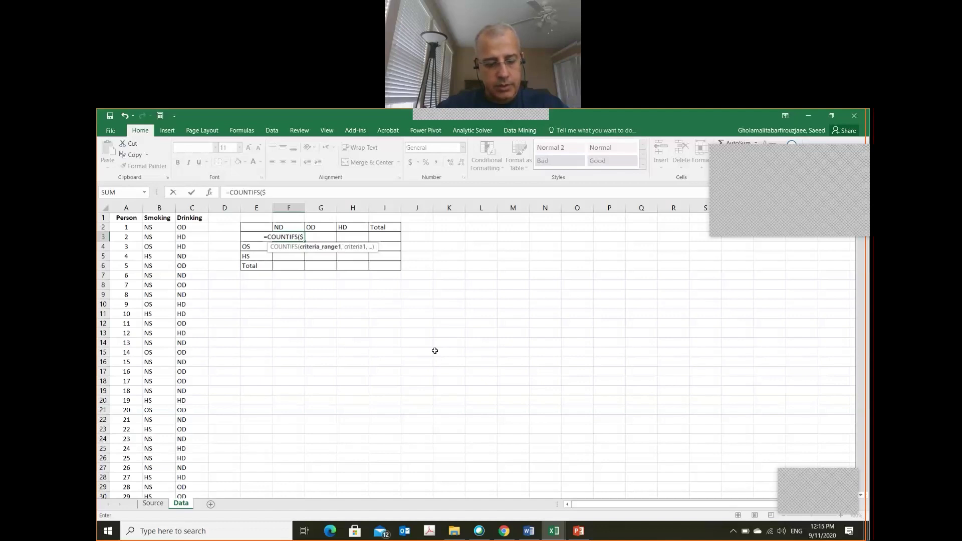
{"action": "type", "text": "b@"}
{"action": "key", "text": "BackSpace"}
{"action": "type", "text": "$"}
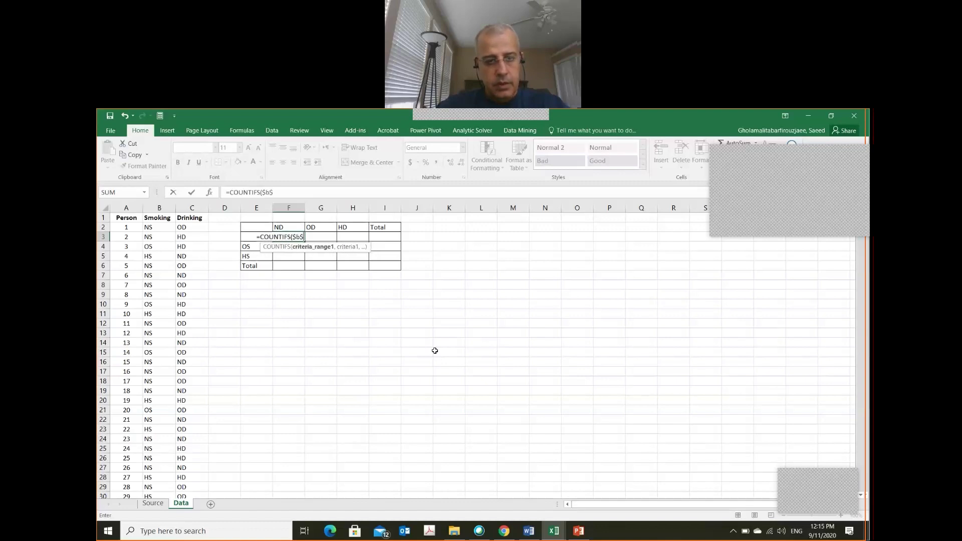
{"action": "type", "text": "2:"}
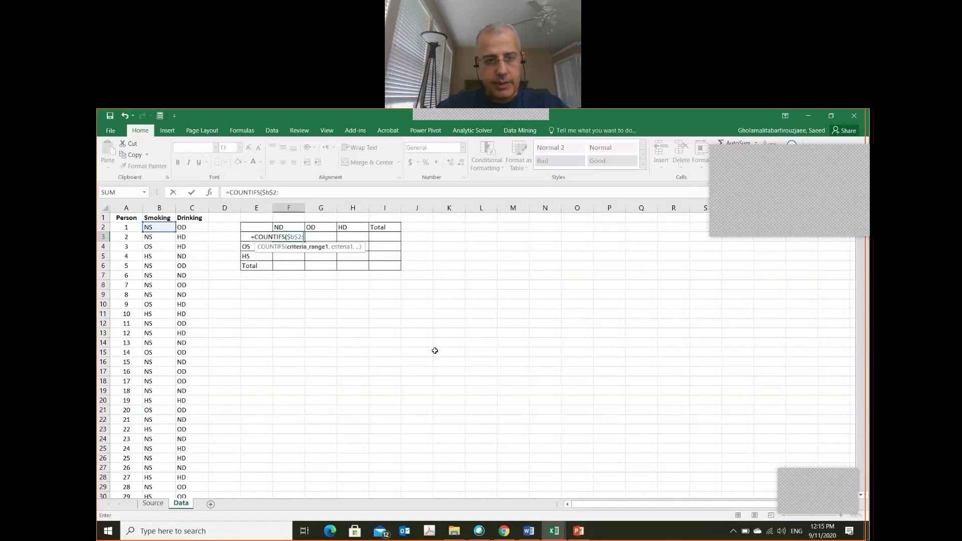
{"action": "type", "text": "$b"}
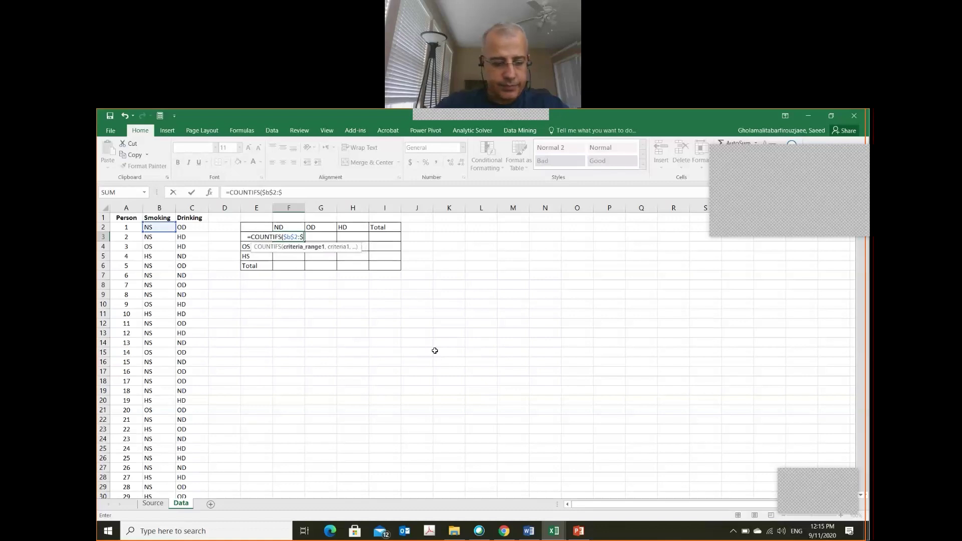
{"action": "type", "text": "$"}
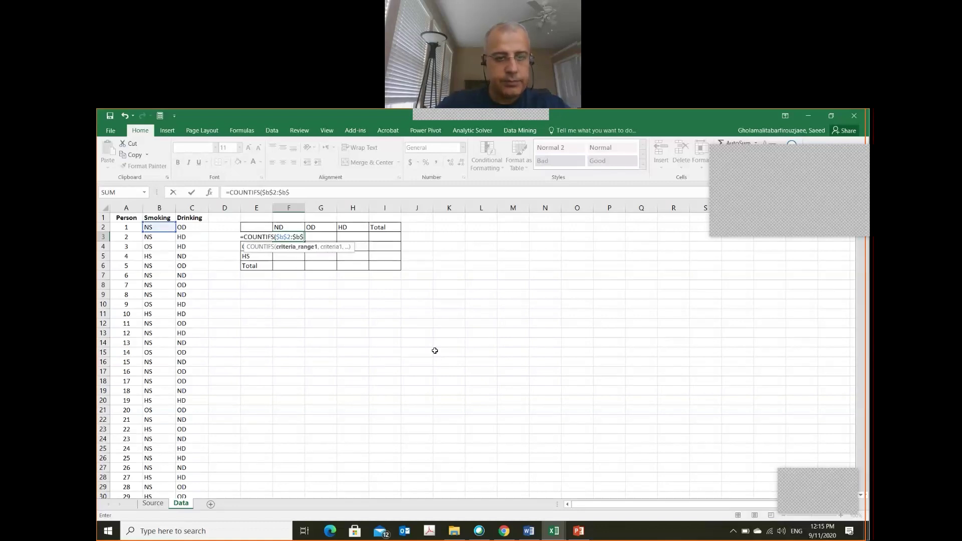
{"action": "type", "text": "876"}
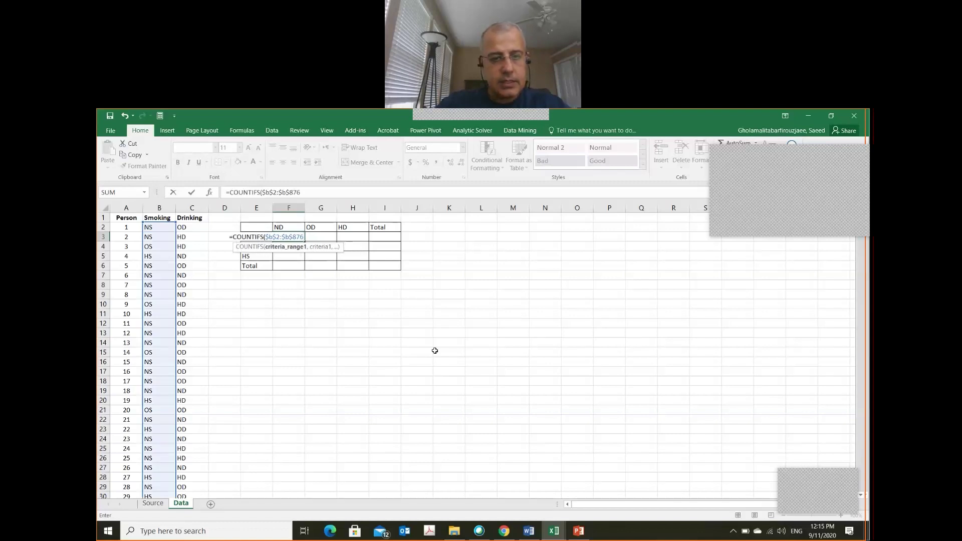
{"action": "type", "text": "2"}
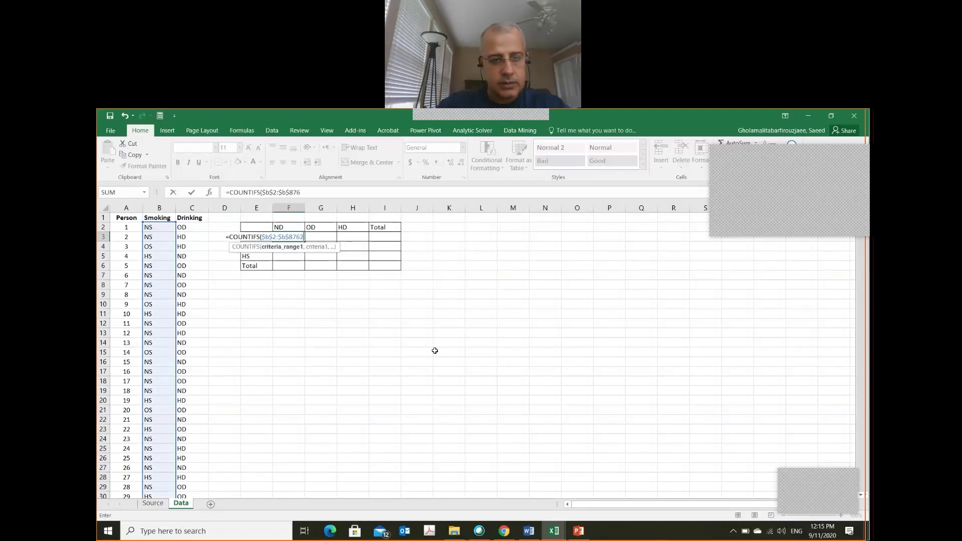
- Add "NS" as the criterion for the Smoking range and complete the formula in F3
{"action": "type", "text": ","}
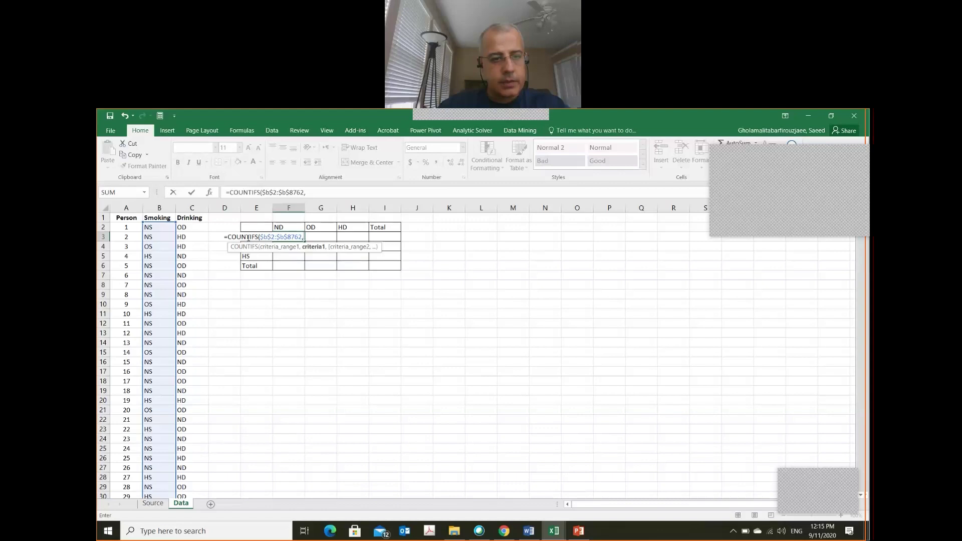
{"action": "type", "text": "\""}
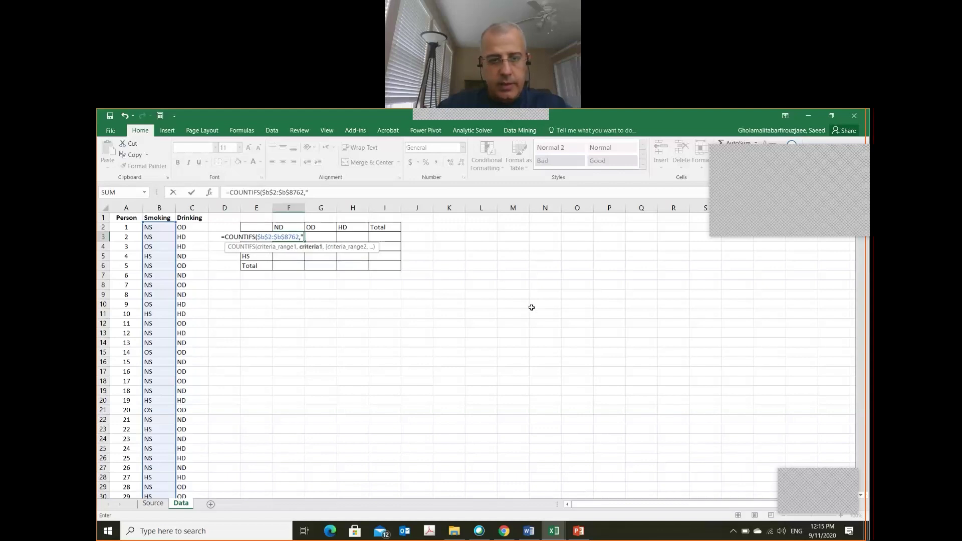
{"action": "type", "text": "NS"}
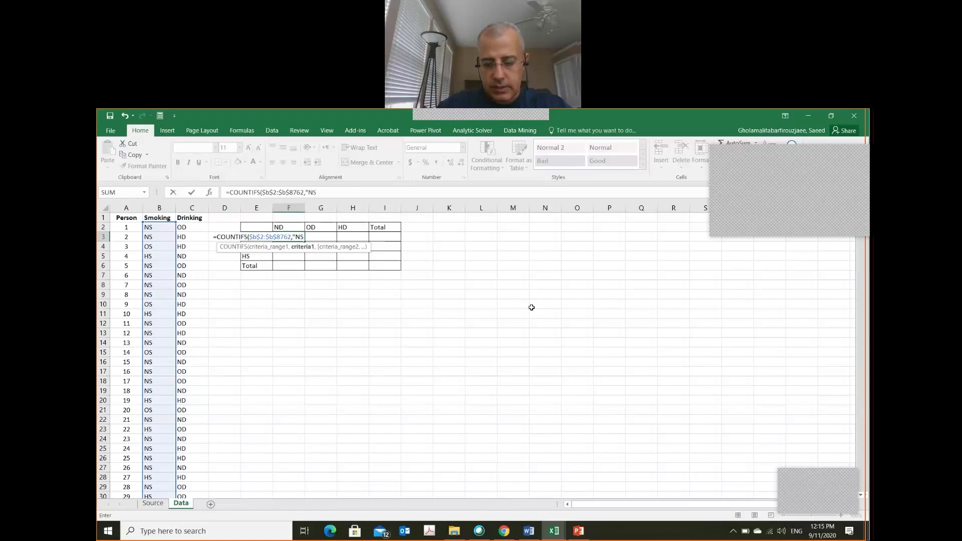
{"action": "type", "text": "\")"}
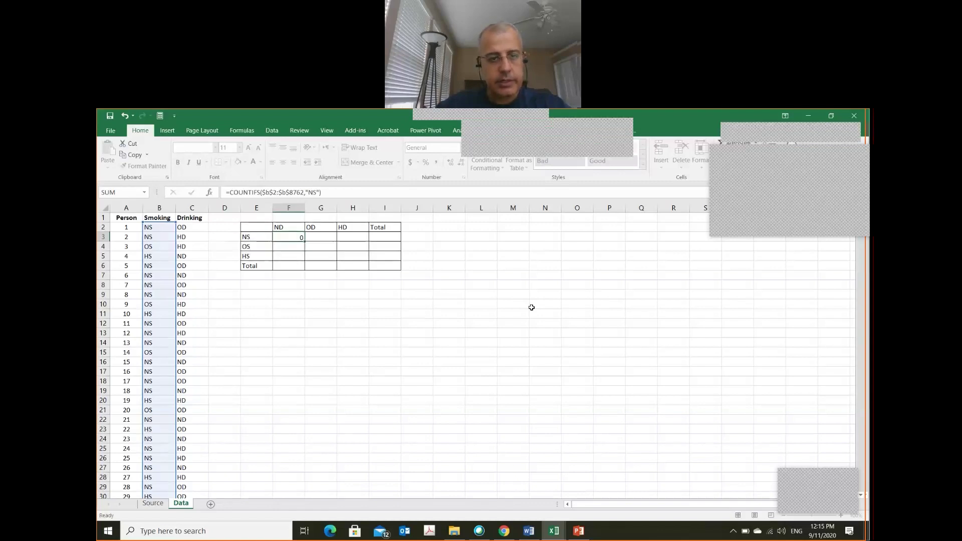
{"action": "key", "text": "ctrl+Return"}
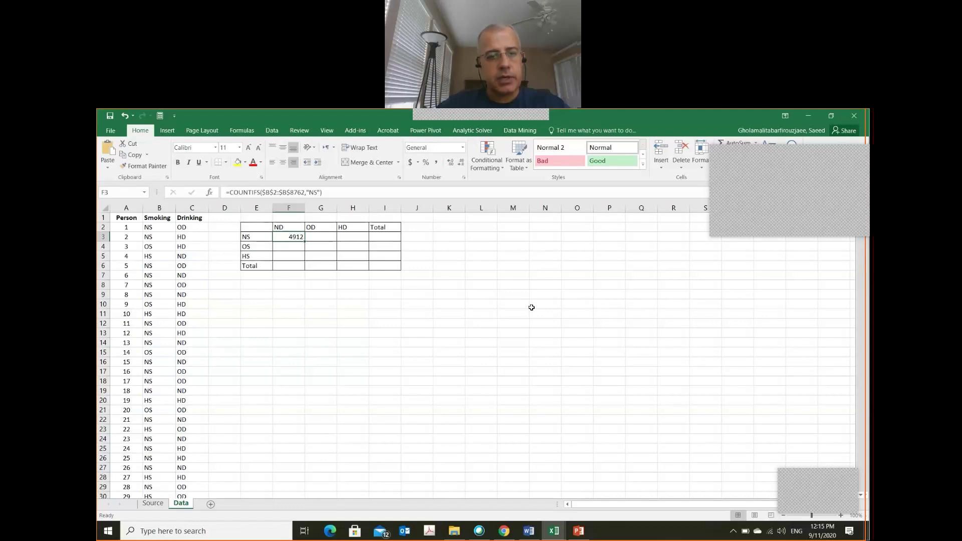
- Extend the COUNTIFS formula in F3 with the absolute Drinking range $C$2:$C$8762 and the criterion "ND"
{"action": "key", "text": "Down"}
{"action": "key", "text": "Up"}
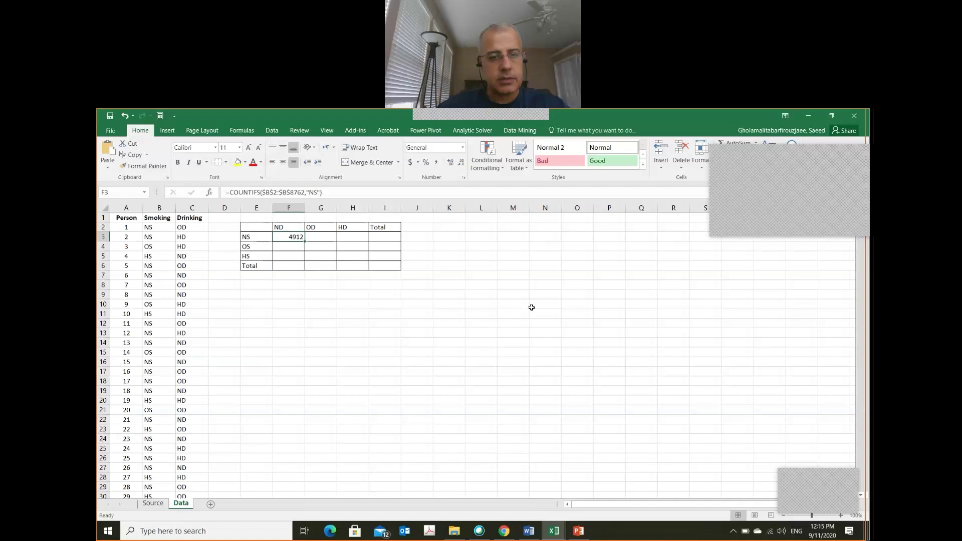
{"action": "left_click", "coordinate": [322, 192]}
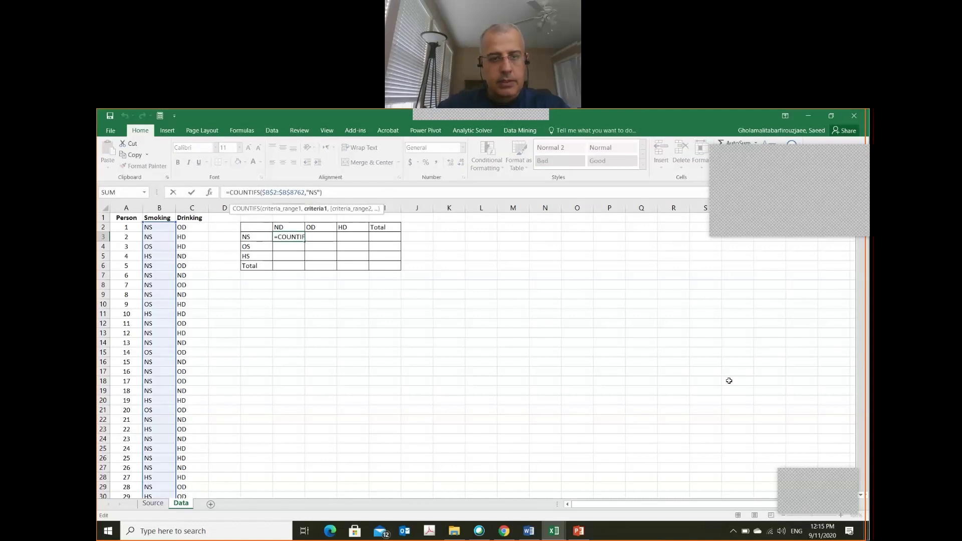
{"action": "type", "text": ","}
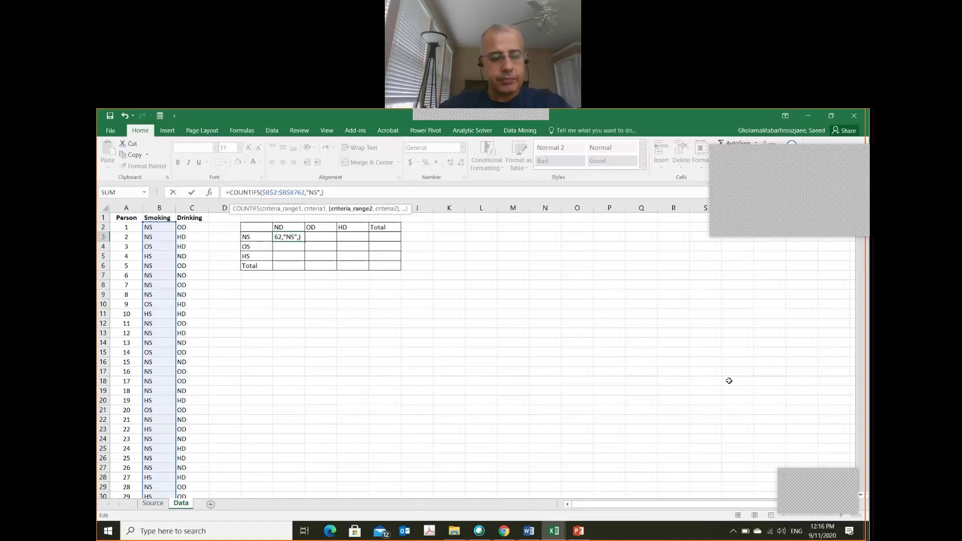
{"action": "type", "text": "$"}
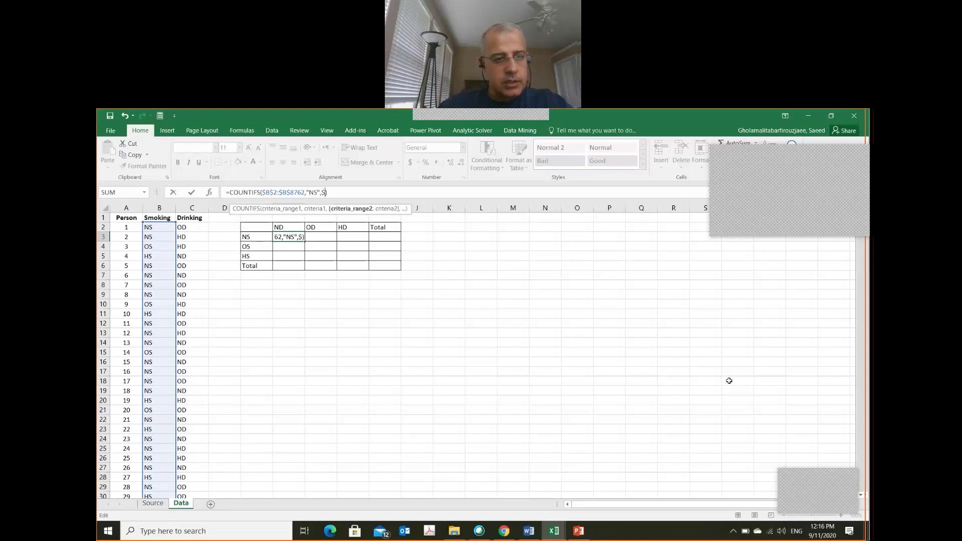
{"action": "type", "text": "c$"}
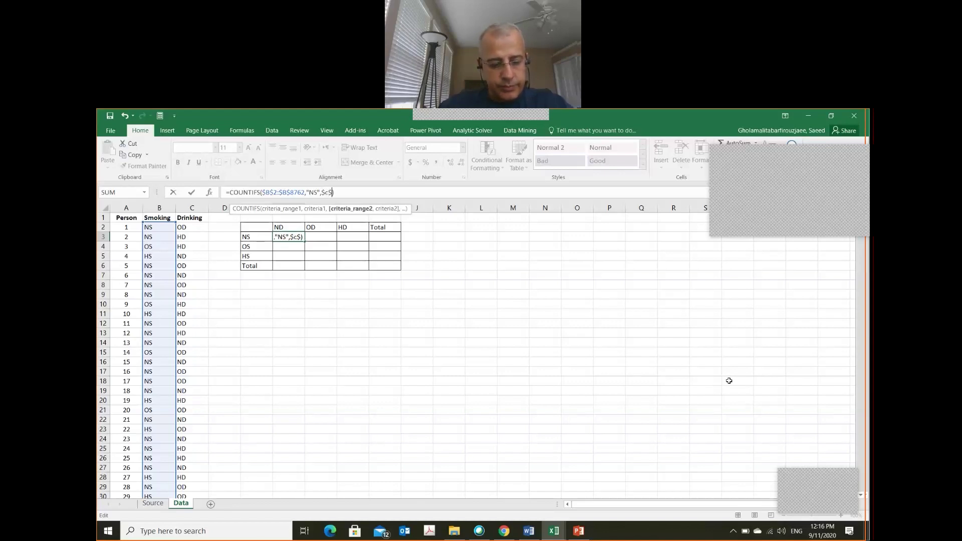
{"action": "type", "text": "2"}
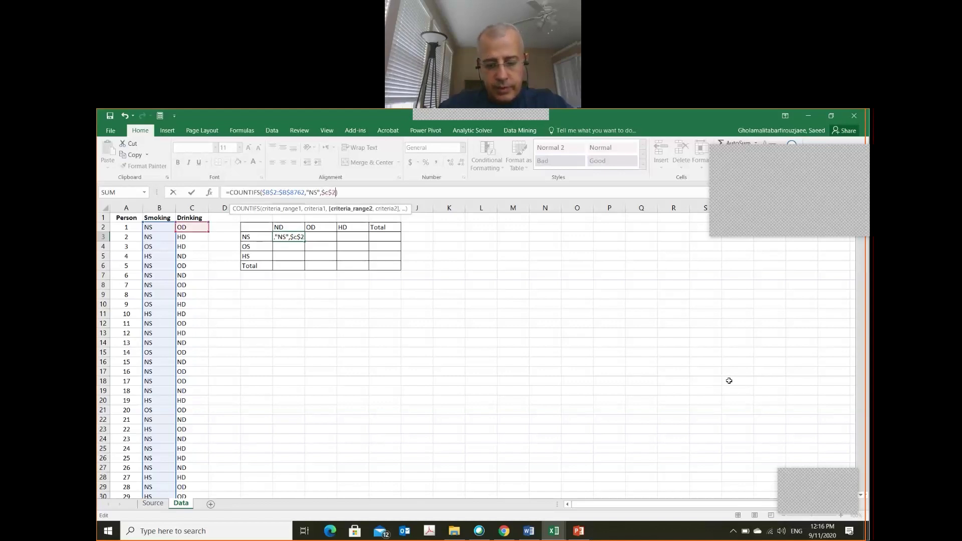
{"action": "type", "text": ":"}
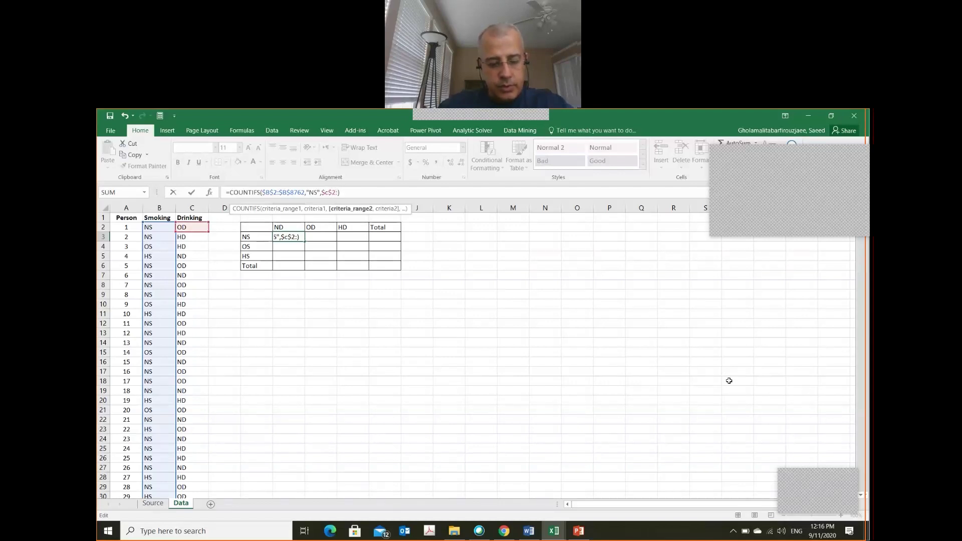
{"action": "type", "text": "$c$"}
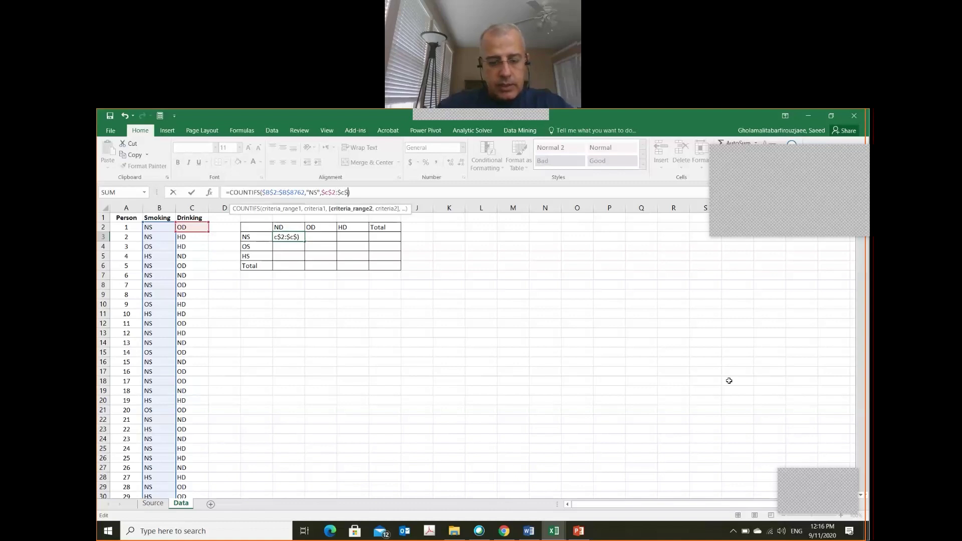
{"action": "type", "text": "876"}
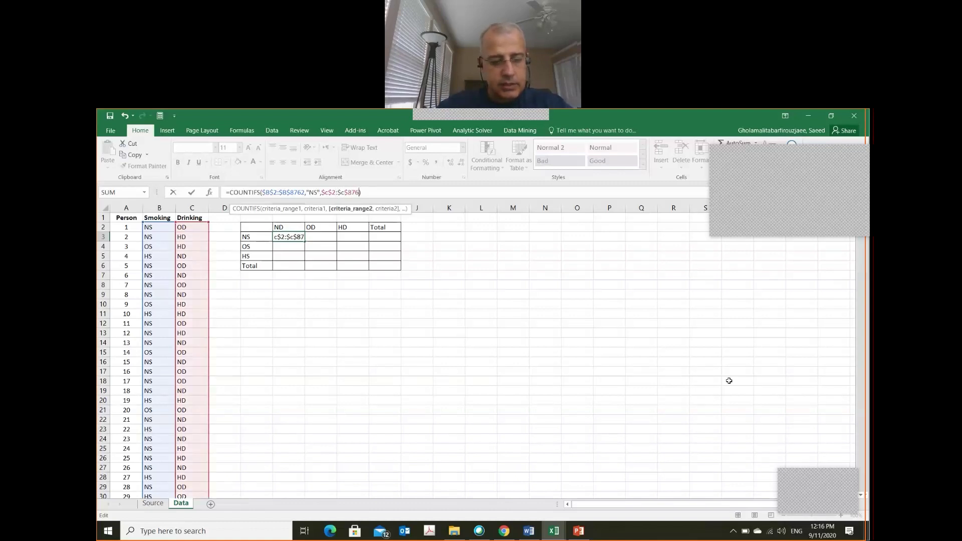
{"action": "type", "text": "2,"}
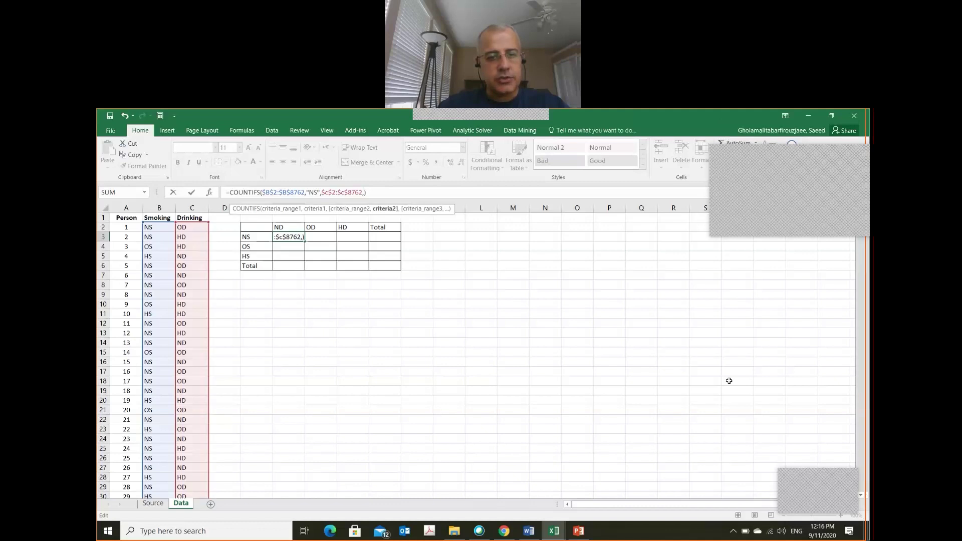
{"action": "type", "text": "\"ND\""}
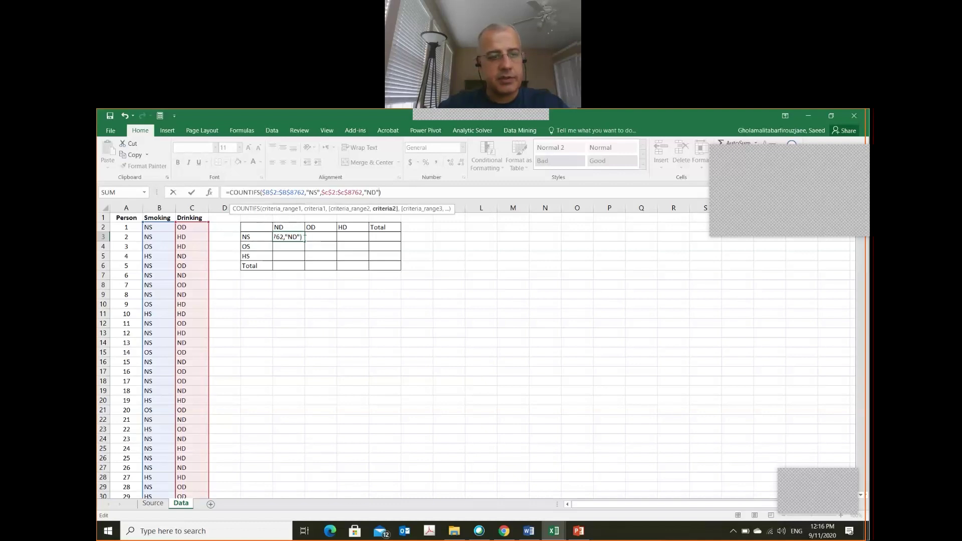
{"action": "key", "text": "Return"}
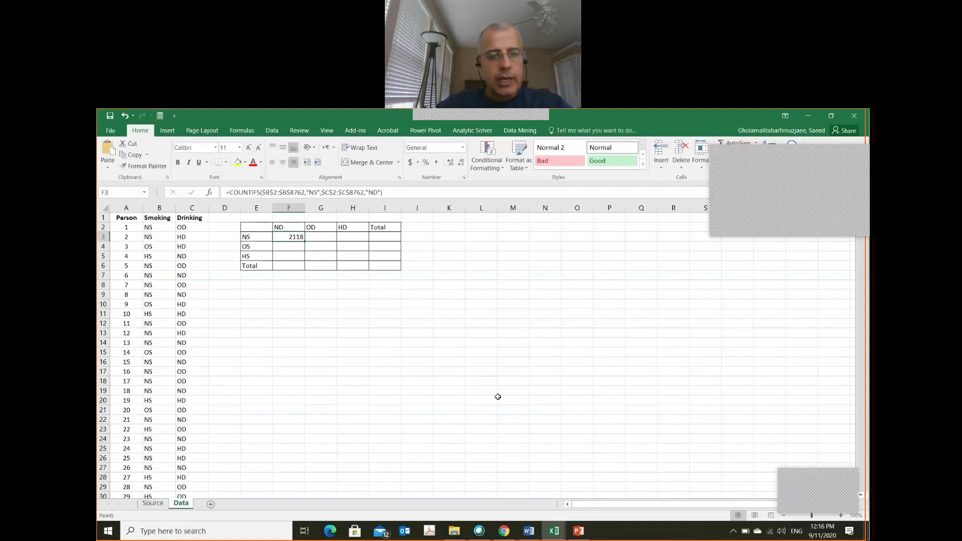
- Copy the F3 formula into G3 and change its Drinking criterion to "OD"
{"action": "key", "text": "ctrl+c"}
{"action": "key", "text": "Right"}
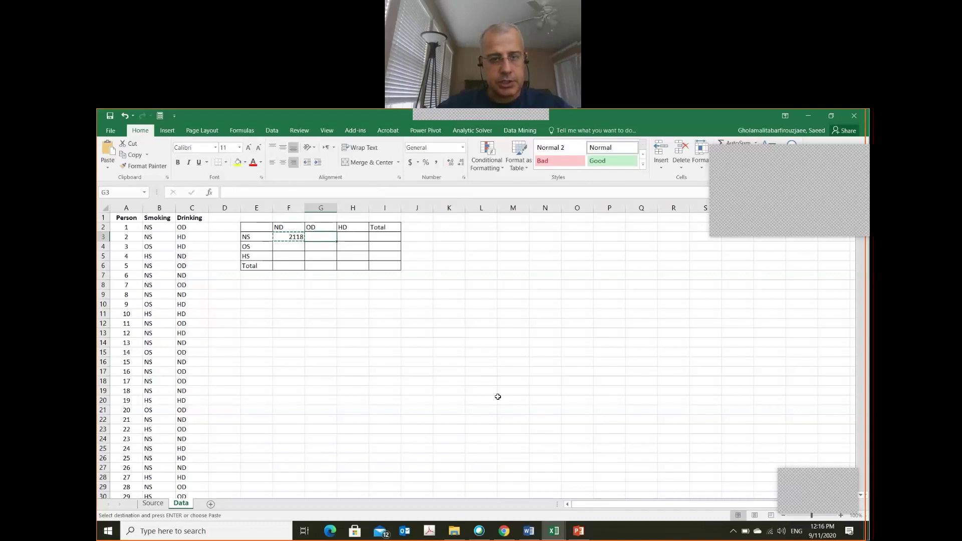
{"action": "key", "text": "ctrl+v"}
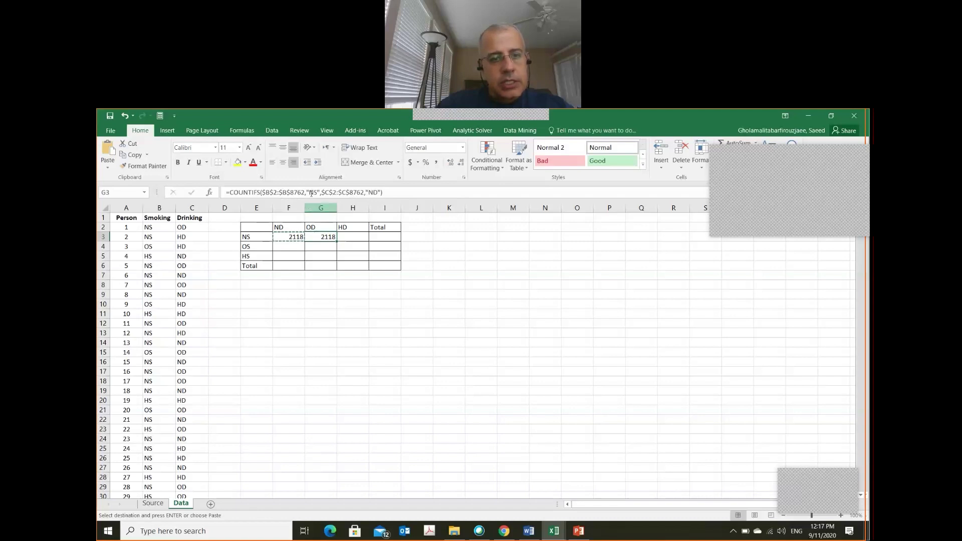
{"action": "left_click", "coordinate": [374, 193]}
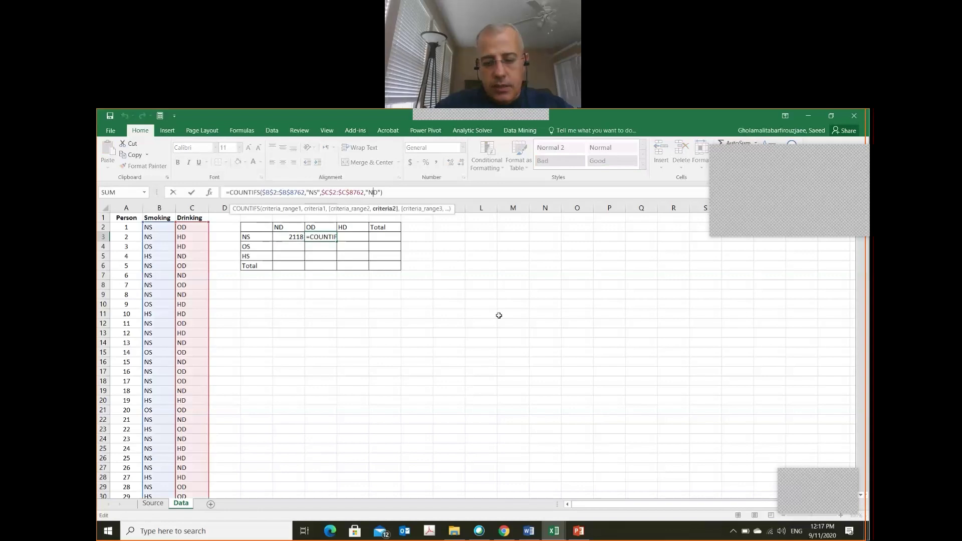
{"action": "key", "text": "BackSpace"}
{"action": "type", "text": "O"}
{"action": "key", "text": "Return"}
- Copy the G3 formula into H3 and change its Drinking criterion to "HD"
{"action": "key", "text": "Up"}
{"action": "key", "text": "Right"}
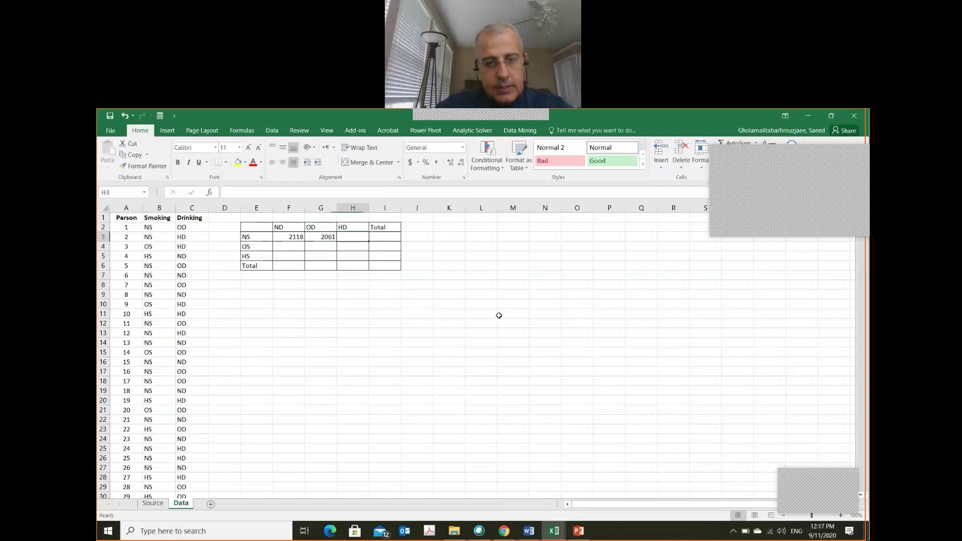
{"action": "left_click", "coordinate": [319, 236]}
{"action": "key", "text": "ctrl+c"}
{"action": "key", "text": "Right"}
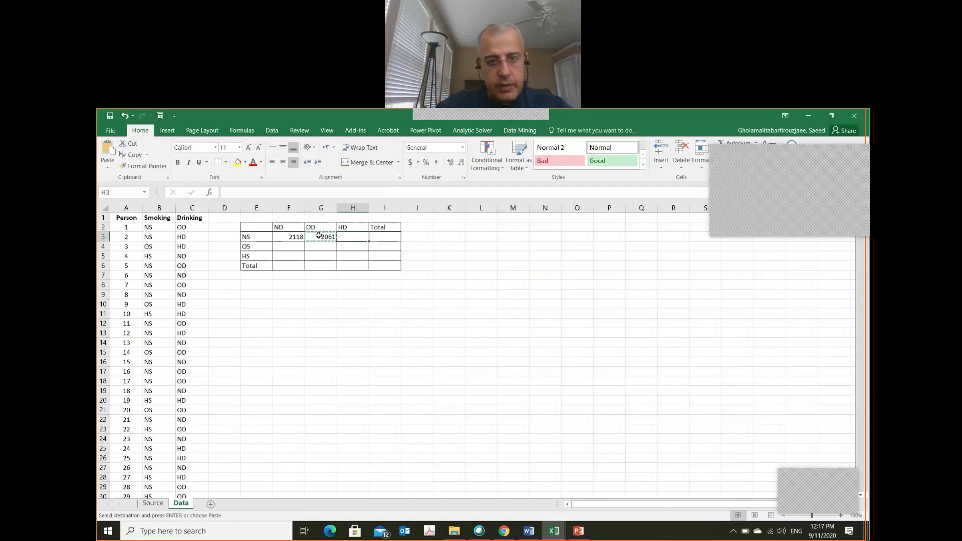
{"action": "key", "text": "ctrl+v"}
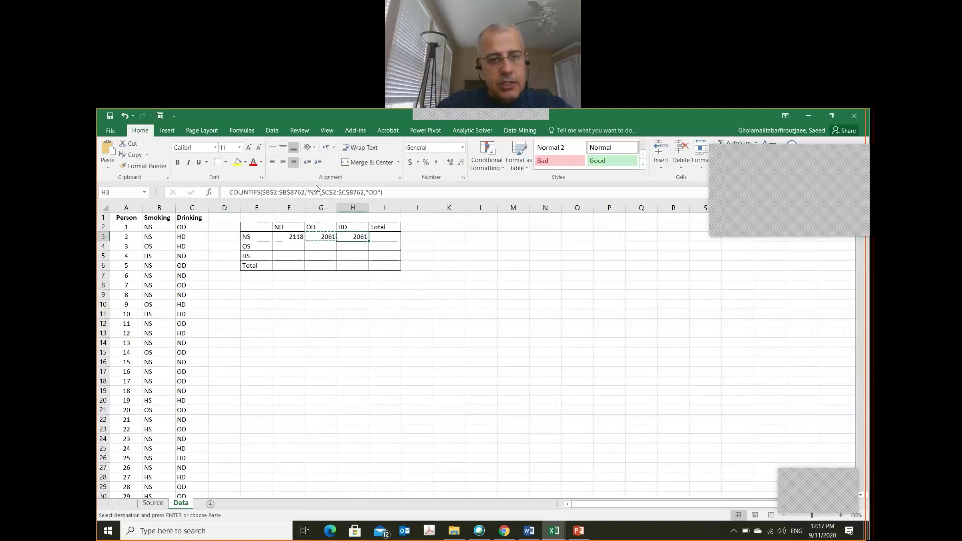
{"action": "left_click", "coordinate": [369, 193]}
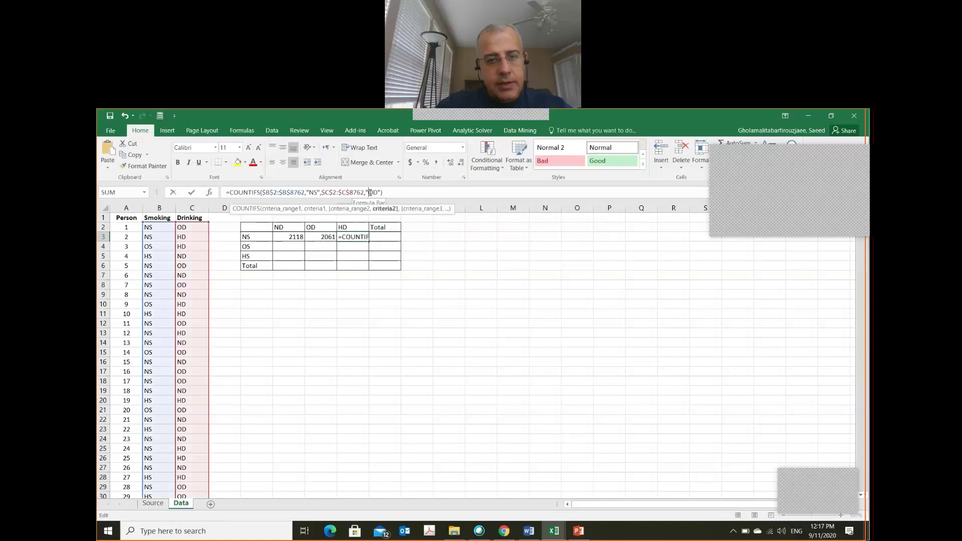
{"action": "key", "text": "Delete"}
{"action": "type", "text": "H"}
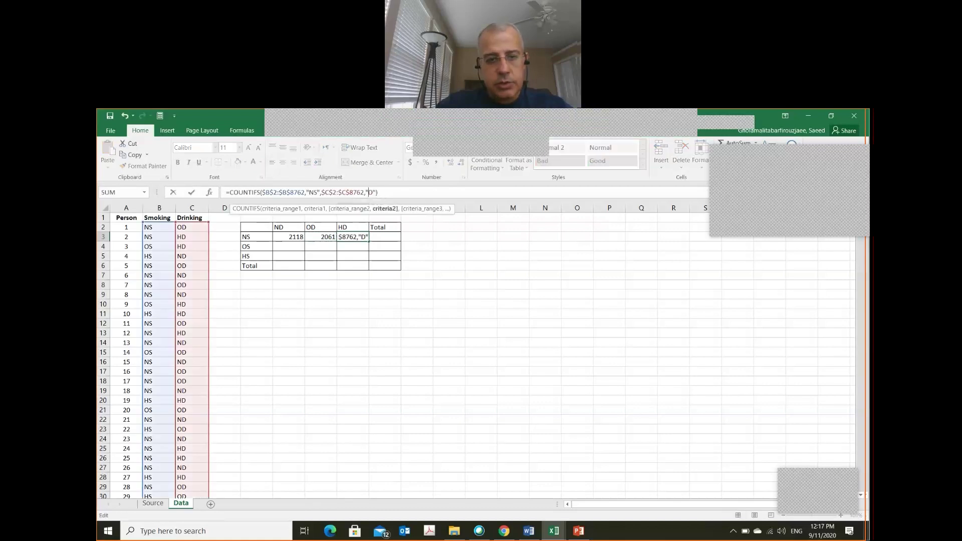
{"action": "key", "text": "Return"}
- Copy the F3 formula into F4 and change its Smoking criterion to "OS"
{"action": "left_click", "coordinate": [288, 236]}
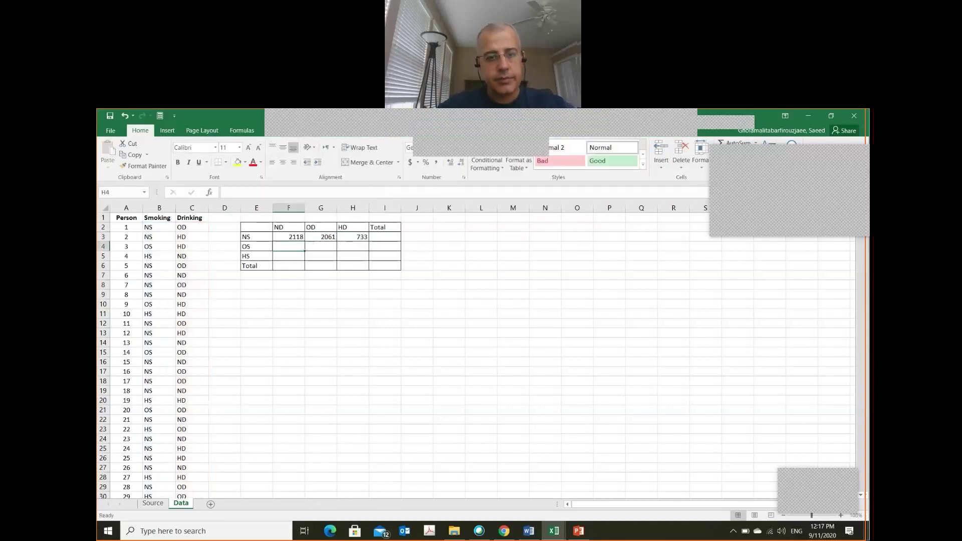
{"action": "key", "text": "ctrl+c"}
{"action": "left_click", "coordinate": [288, 246]}
{"action": "key", "text": "ctrl+v"}
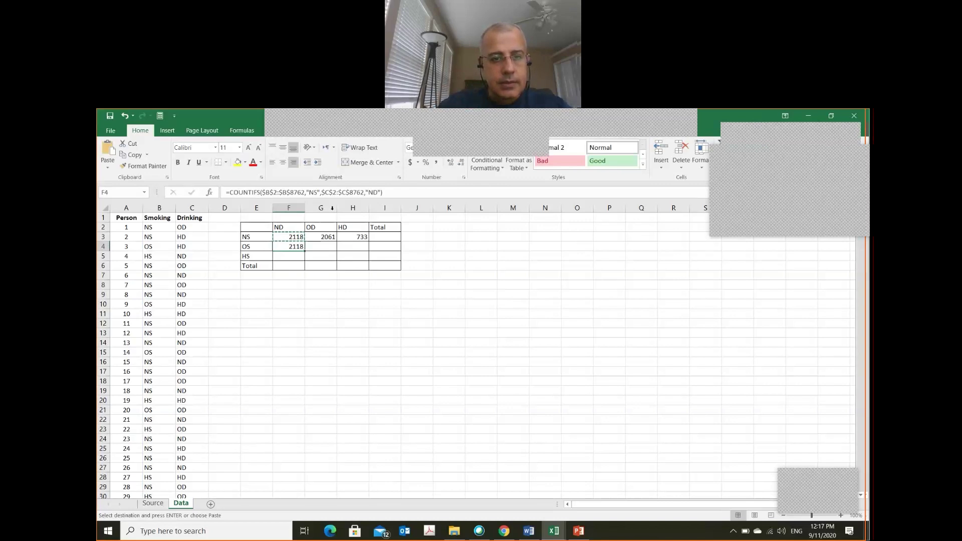
{"action": "left_click", "coordinate": [313, 193]}
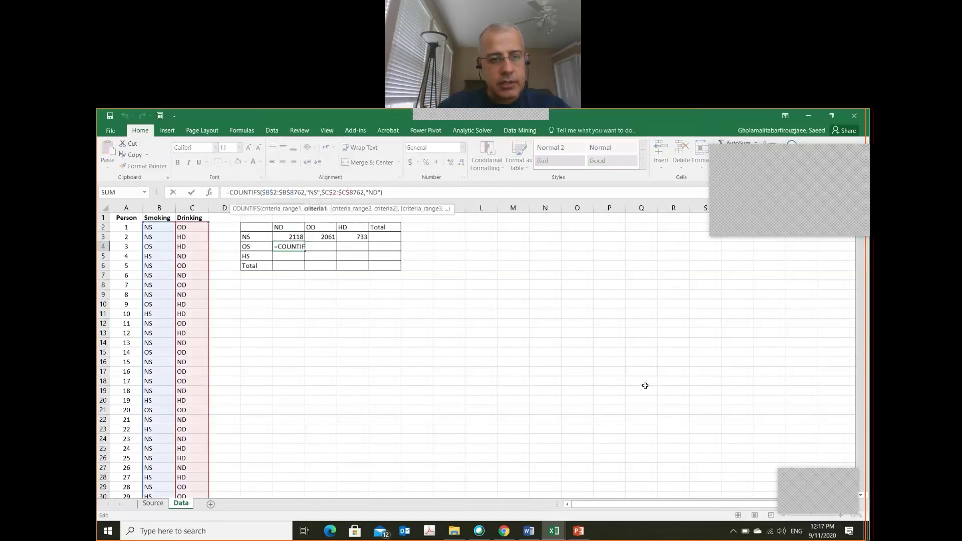
{"action": "key", "text": "BackSpace"}
{"action": "type", "text": "O"}
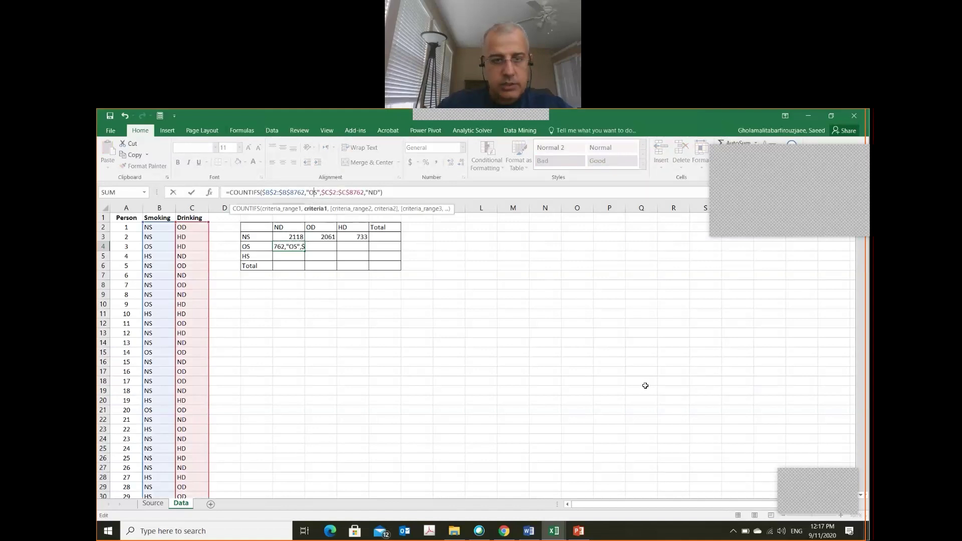
{"action": "key", "text": "Return"}
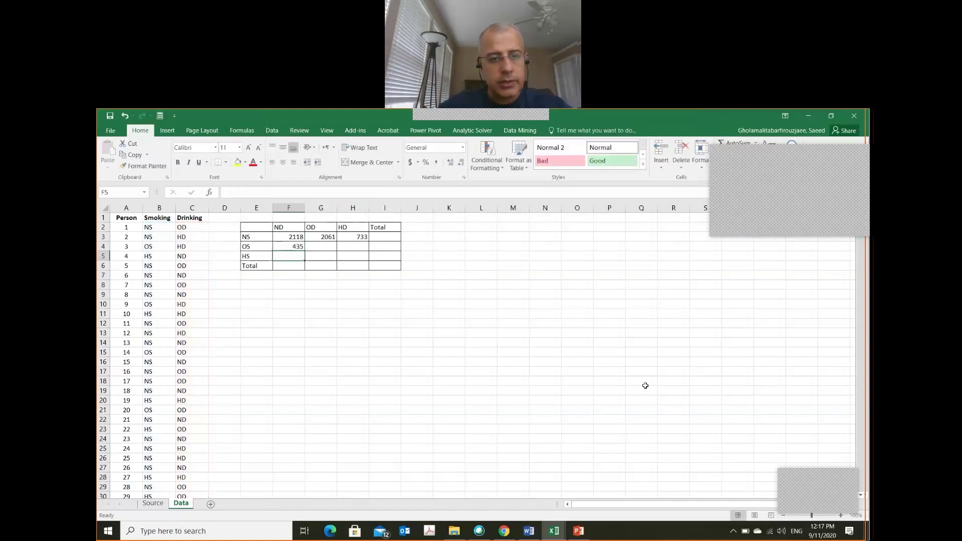
- Copy the F4 formula into F5 and change its Smoking criterion to "HS"
{"action": "key", "text": "Up"}
{"action": "key", "text": "ctrl+c"}
{"action": "key", "text": "Down"}
{"action": "key", "text": "ctrl+v"}
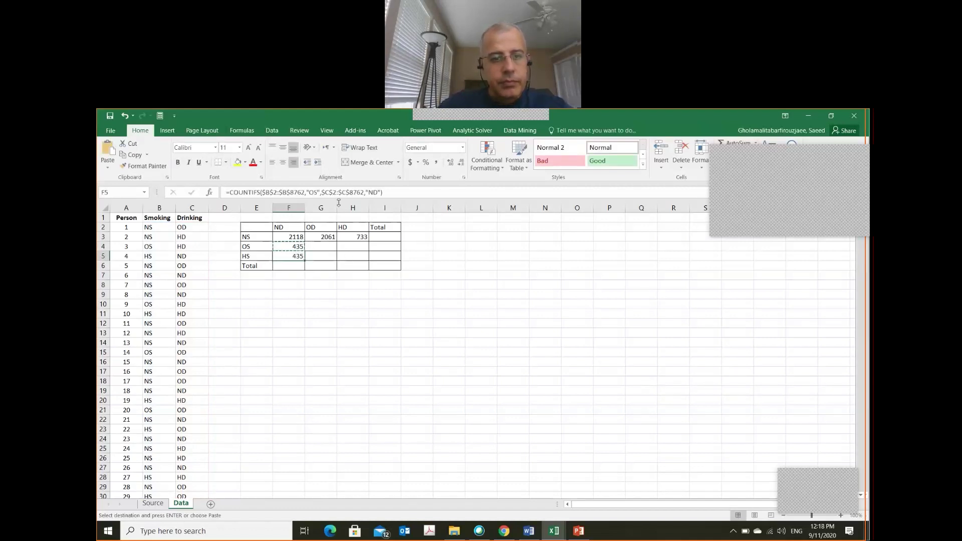
{"action": "left_click", "coordinate": [315, 194]}
{"action": "key", "text": "BackSpace"}
{"action": "type", "text": "H"}
{"action": "key", "text": "Return"}
- Copy the G3 formula into G4 and change its Smoking criterion to "OS"
{"action": "key", "text": "Up"}
{"action": "key", "text": "Up"}
{"action": "key", "text": "Up"}
{"action": "key", "text": "Right"}
{"action": "key", "text": "ctrl+c"}
{"action": "key", "text": "Down"}
{"action": "key", "text": "ctrl+v"}
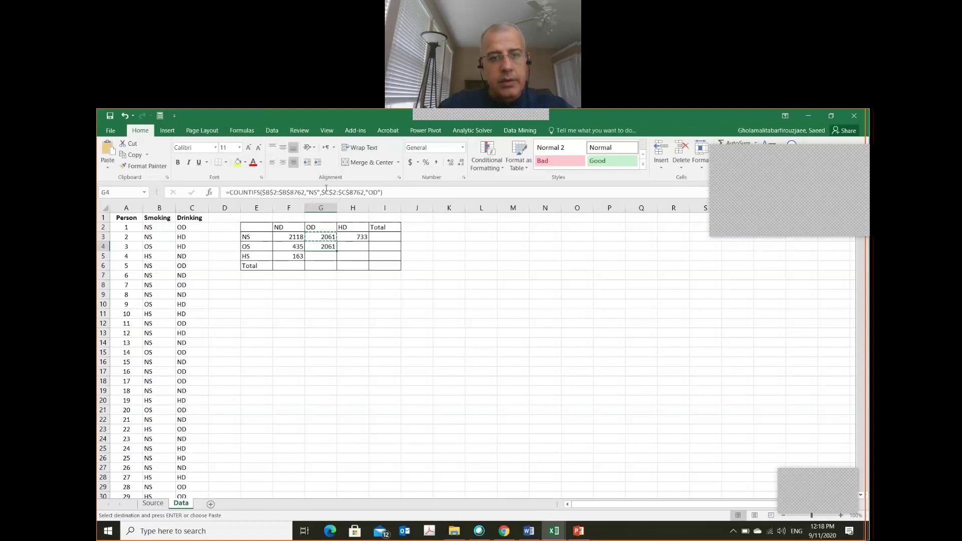
{"action": "left_click", "coordinate": [314, 193]}
{"action": "key", "text": "BackSpace"}
{"action": "type", "text": "O"}
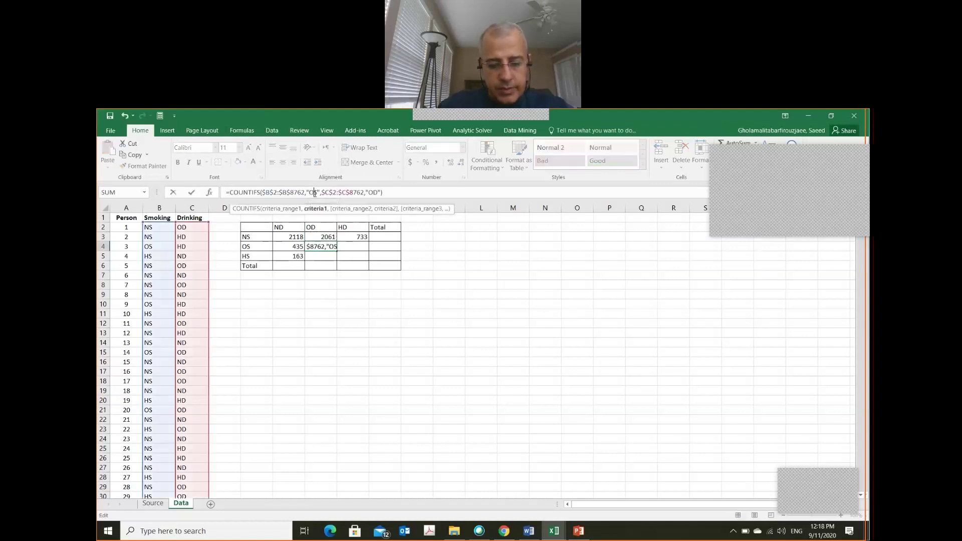
{"action": "key", "text": "Return"}
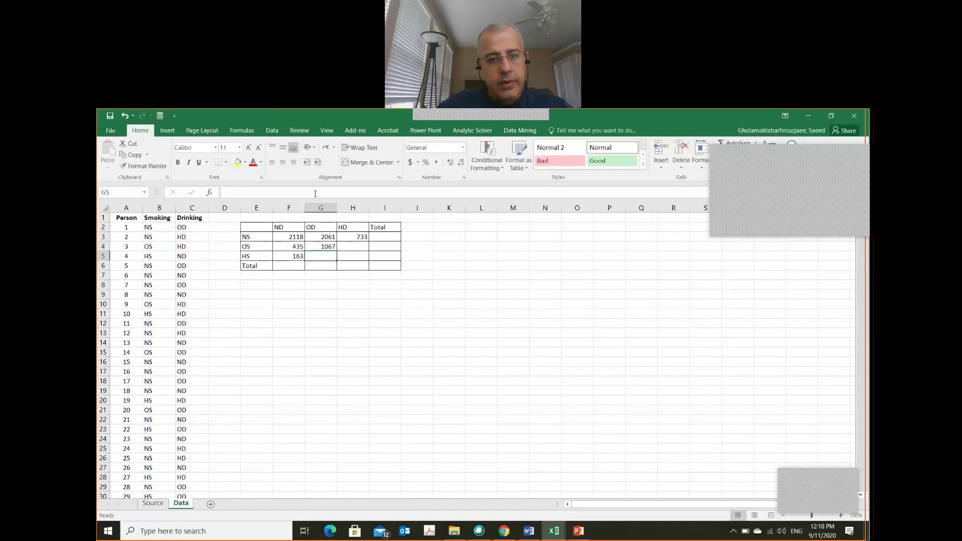
- Copy the G4 formula into G5 and change its Smoking criterion to "HS"
{"action": "key", "text": "Up"}
{"action": "key", "text": "ctrl+c"}
{"action": "key", "text": "Down"}
{"action": "key", "text": "ctrl+v"}
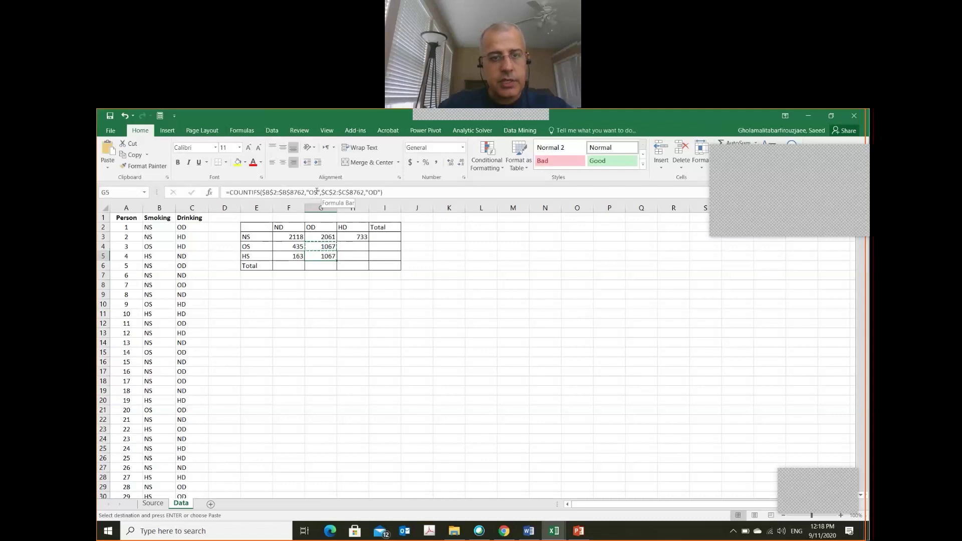
{"action": "left_click", "coordinate": [314, 193]}
{"action": "key", "text": "BackSpace"}
{"action": "type", "text": "H"}
{"action": "key", "text": "Return"}
- Copy the H3 formula into H4 and change its Smoking criterion to "OS"
{"action": "key", "text": "Up"}
{"action": "key", "text": "Up"}
{"action": "key", "text": "Up"}
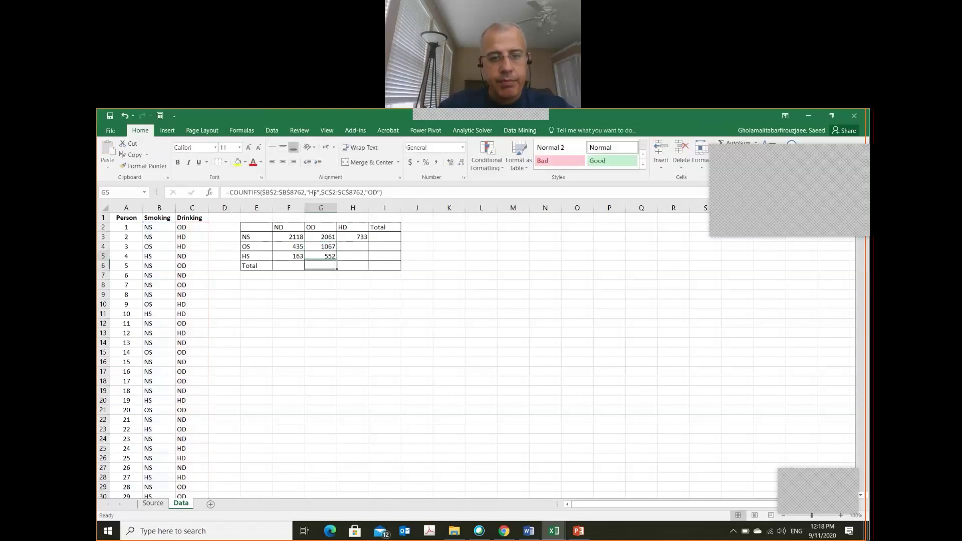
{"action": "key", "text": "Right"}
{"action": "key", "text": "ctrl+c"}
{"action": "key", "text": "Down"}
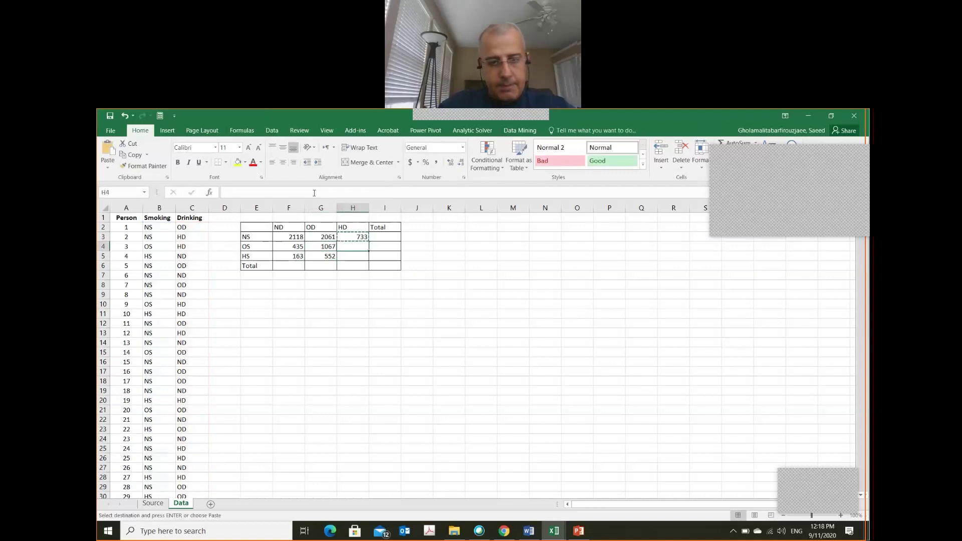
{"action": "key", "text": "ctrl+v"}
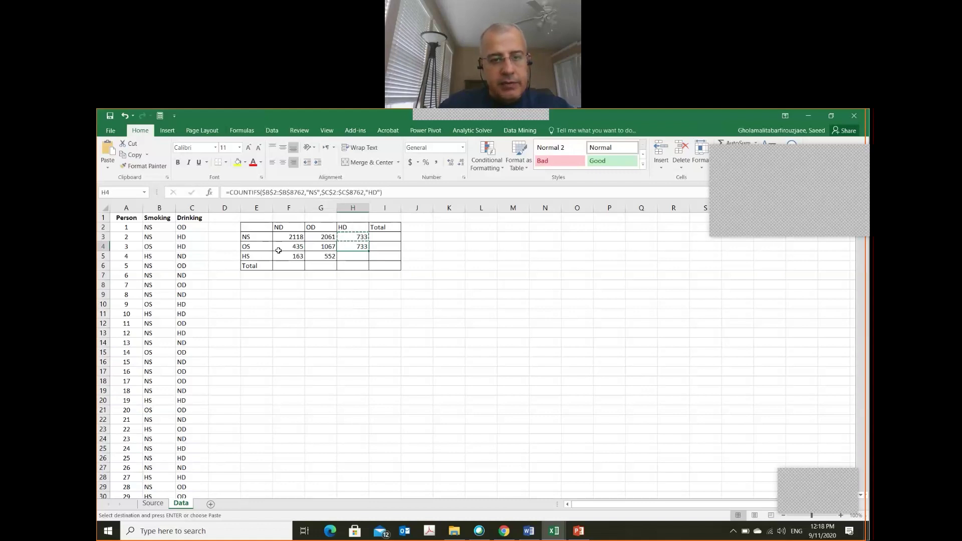
{"action": "left_click", "coordinate": [313, 193]}
{"action": "key", "text": "BackSpace"}
{"action": "type", "text": "O"}
{"action": "key", "text": "Return"}
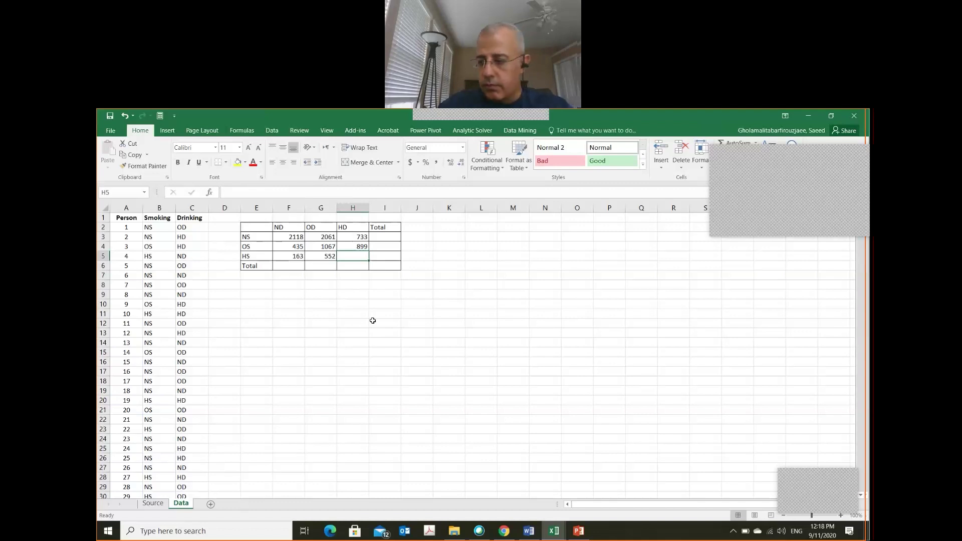
- Copy the H4 formula into H5 and change its Smoking criterion to "HS"
{"action": "key", "text": "Up"}
{"action": "key", "text": "ctrl+c"}
{"action": "key", "text": "Down"}
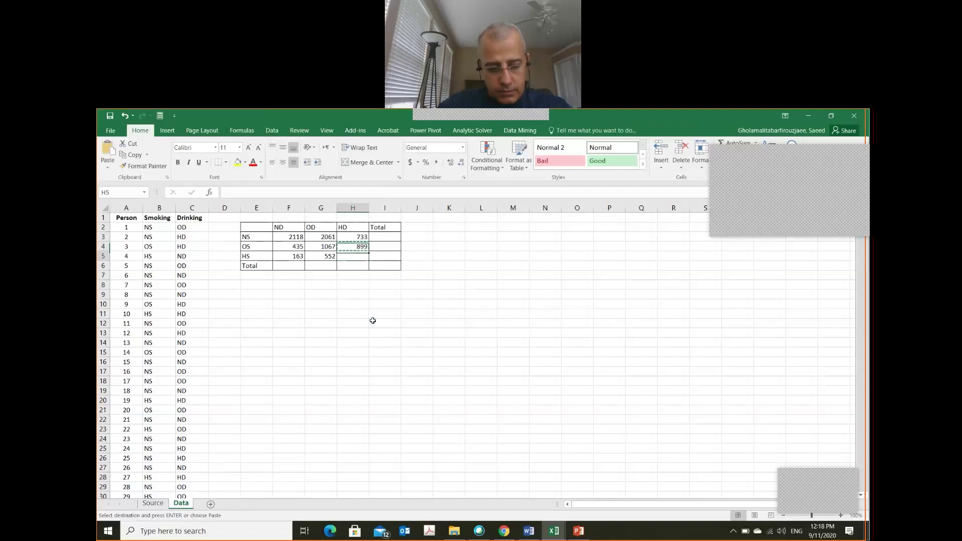
{"action": "key", "text": "ctrl+v"}
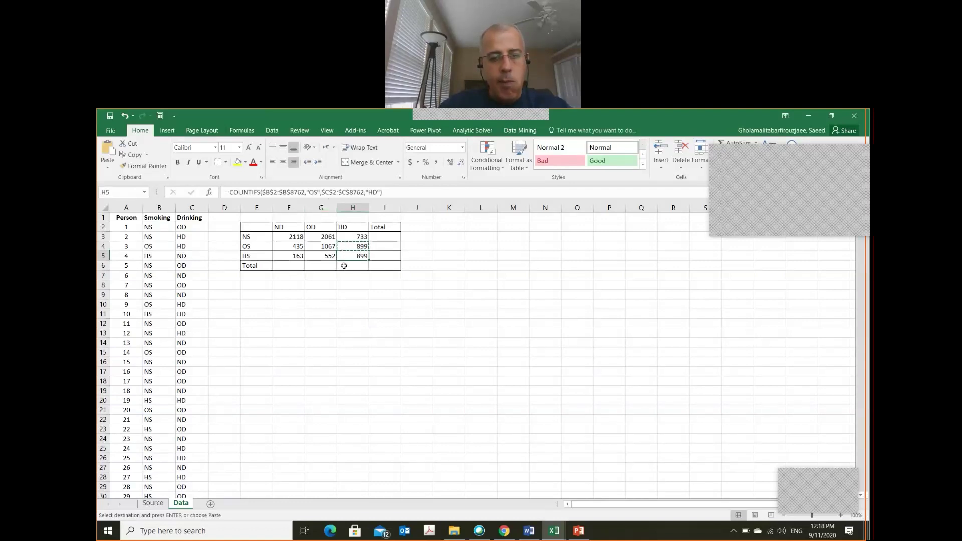
{"action": "left_click", "coordinate": [314, 193]}
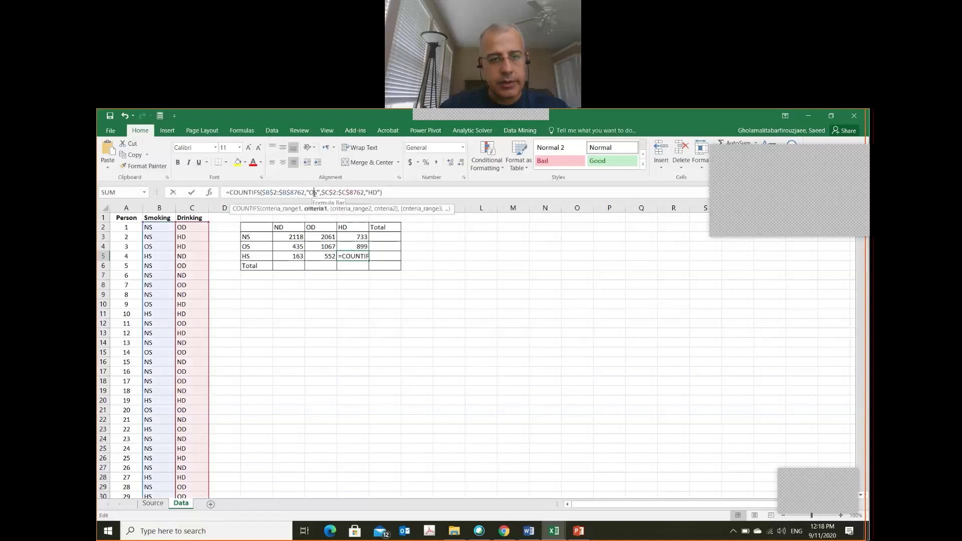
{"action": "key", "text": "BackSpace"}
{"action": "type", "text": "H"}
{"action": "key", "text": "Return"}
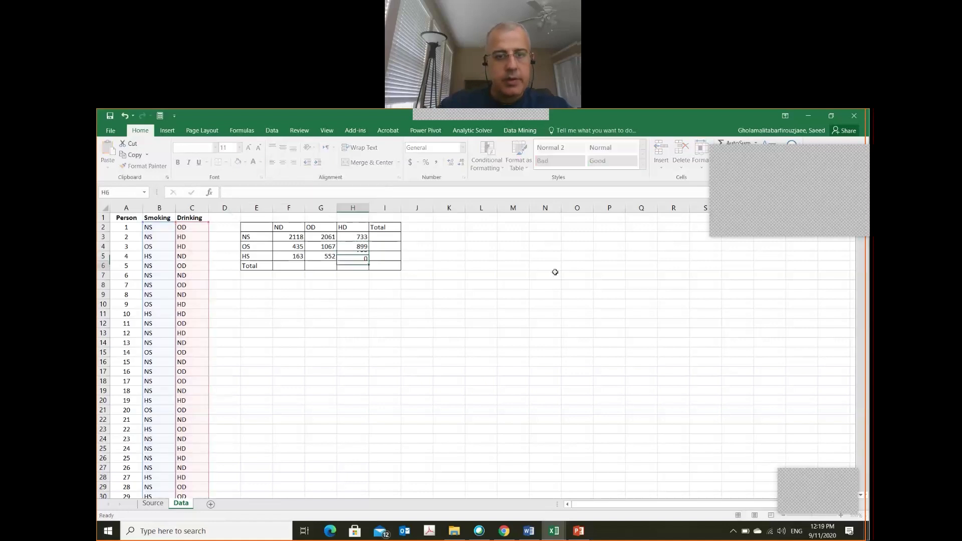
{"action": "key", "text": "Up"}
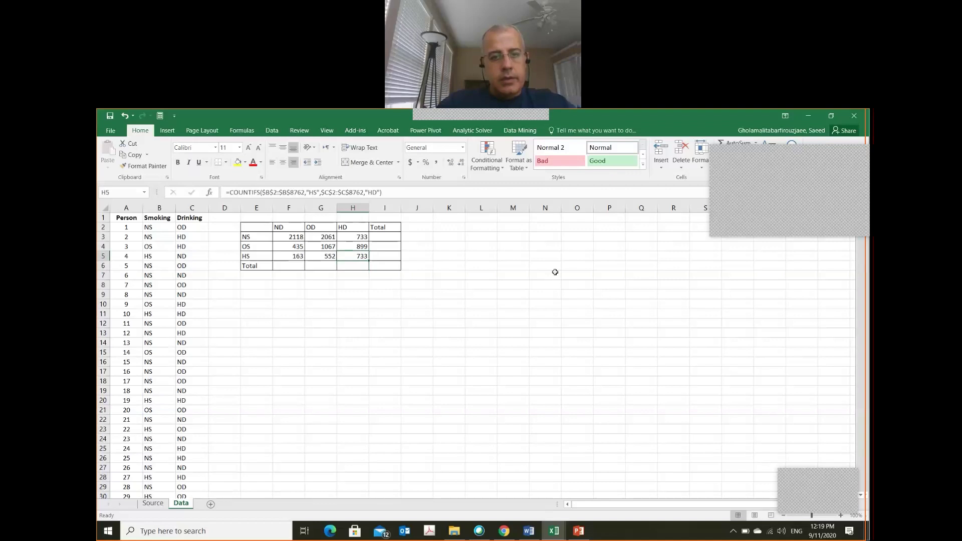
- Sum F3:F5 in F6 and copy the formula across to G6 and H6 as the drinking category totals
{"action": "key", "text": "Down"}
{"action": "key", "text": "Left"}
{"action": "key", "text": "Left"}
{"action": "key", "text": "Left"}
{"action": "key", "text": "Right"}
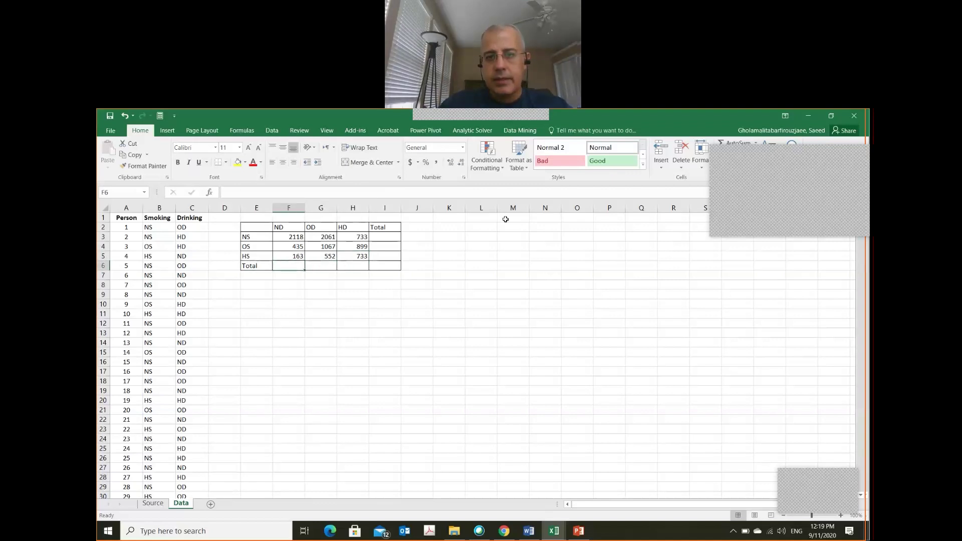
{"action": "left_click", "coordinate": [730, 141]}
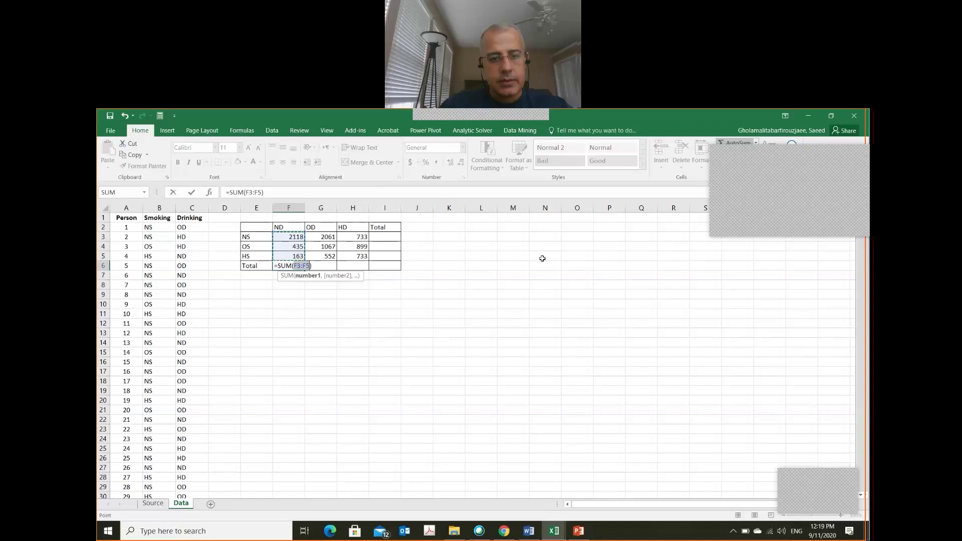
{"action": "key", "text": "Return"}
{"action": "key", "text": "ctrl+c"}
{"action": "key", "text": "Right"}
{"action": "key", "text": "ctrl+v"}
{"action": "key", "text": "Right"}
{"action": "key", "text": "ctrl+v"}
- Sum F3:H3 in I3 and copy the formula down through I6 to fill the Total column
{"action": "key", "text": "Right"}
{"action": "key", "text": "Up"}
{"action": "key", "text": "Up"}
{"action": "key", "text": "Up"}
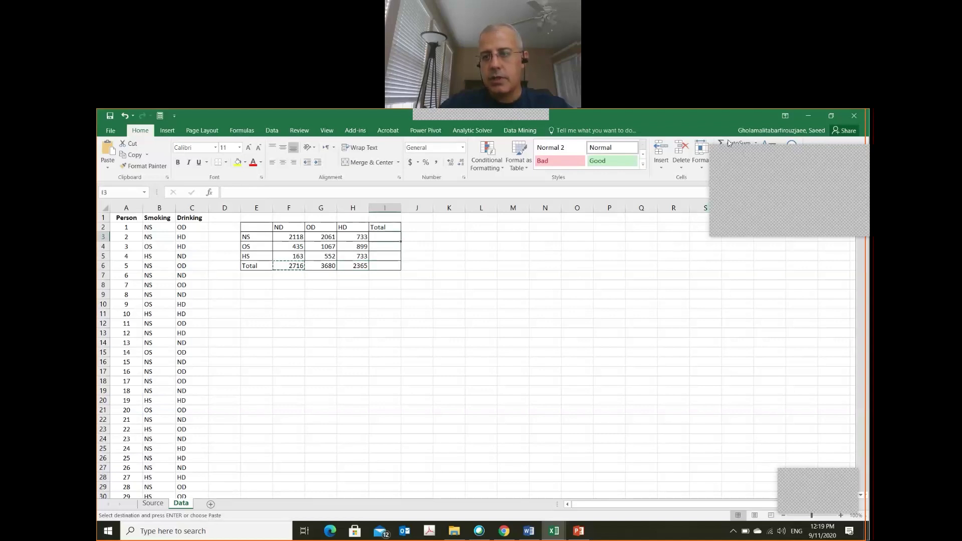
{"action": "left_click", "coordinate": [729, 143]}
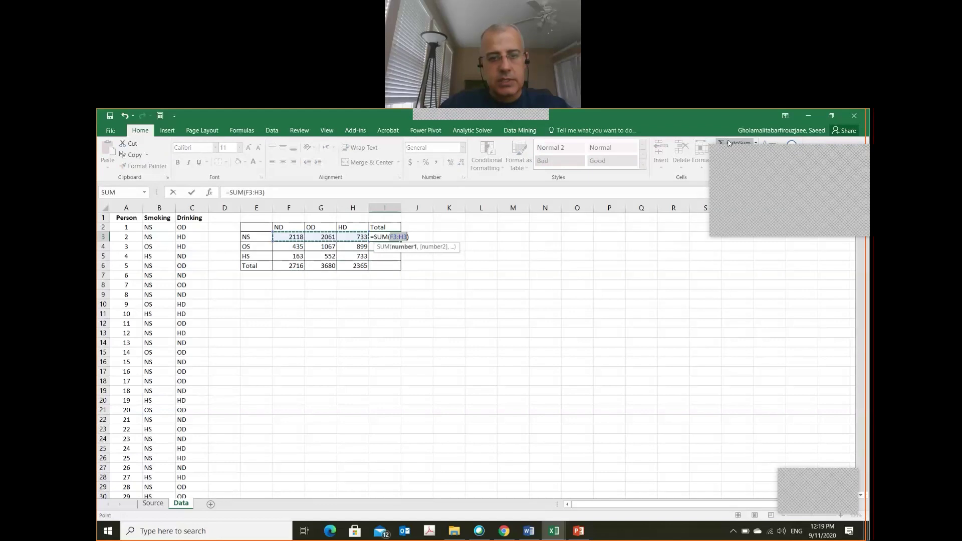
{"action": "key", "text": "Return"}
{"action": "key", "text": "Up"}
{"action": "key", "text": "ctrl+c"}
{"action": "key", "text": "Right"}
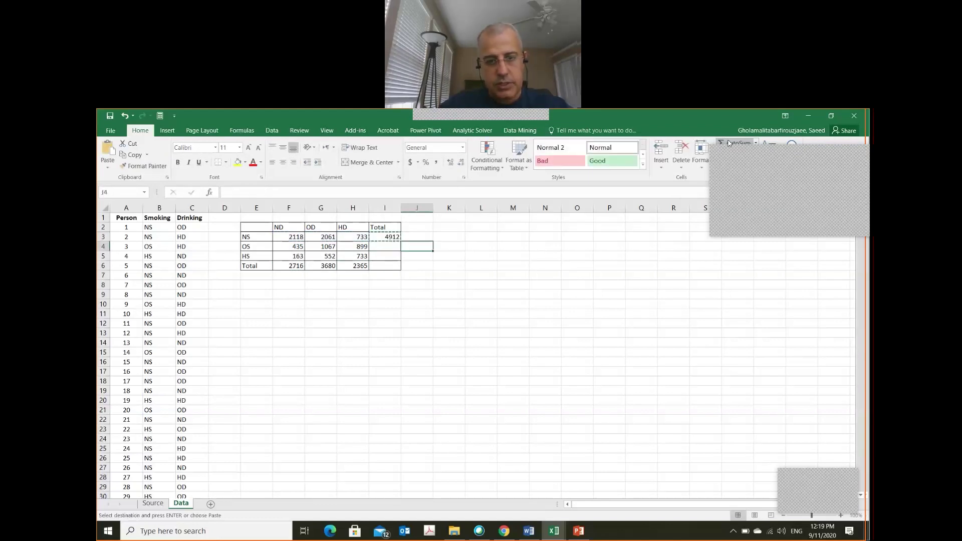
{"action": "key", "text": "Left"}
{"action": "key", "text": "shift+Down"}
{"action": "key", "text": "ctrl+v"}
{"action": "key", "text": "Down"}
{"action": "key", "text": "Down"}
{"action": "key", "text": "ctrl+v"}
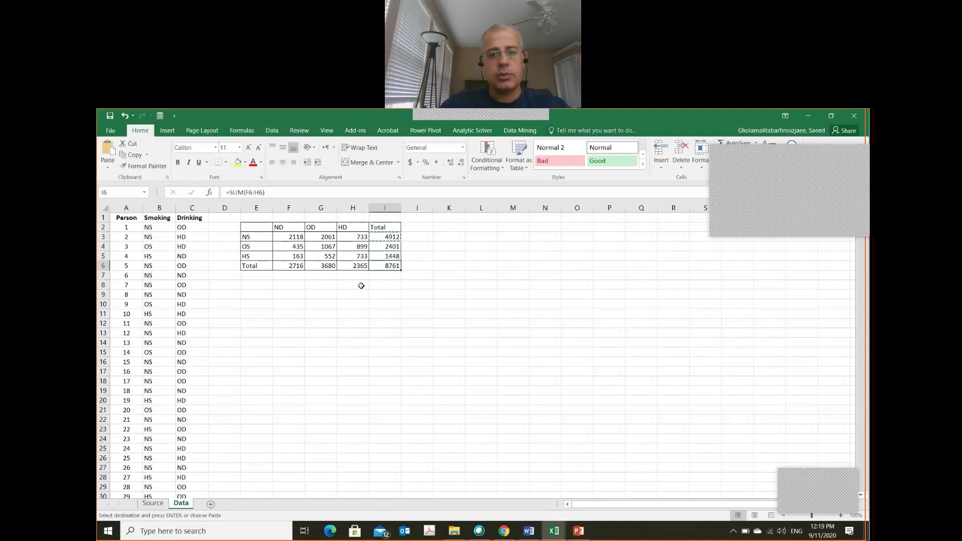
- Insert the first recommended chart, a Clustered Column with a Total line, from the crosstab range E2:I6
{"action": "key", "text": "Down"}
{"action": "key", "text": "Left"}
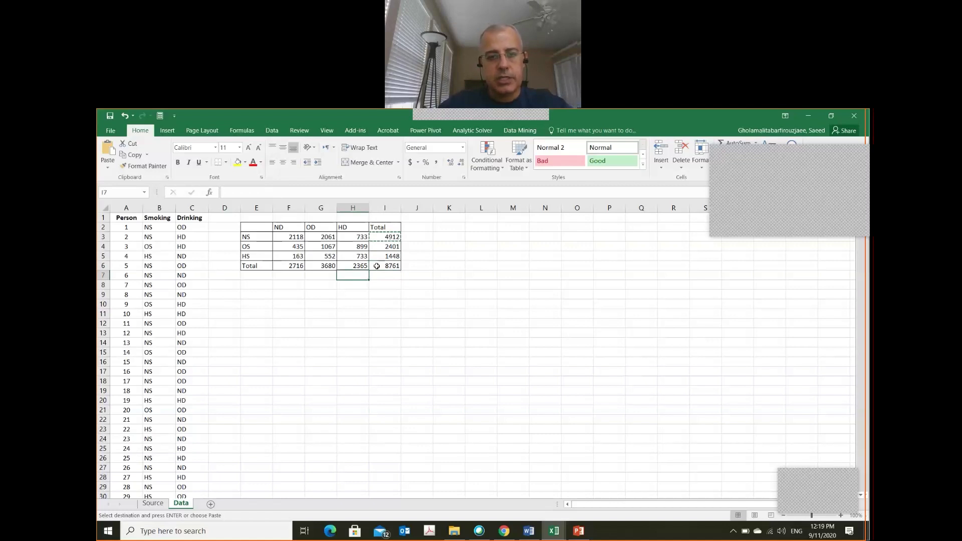
{"action": "key", "text": "Left"}
{"action": "key", "text": "Left"}
{"action": "key", "text": "Left"}
{"action": "key", "text": "Up"}
{"action": "key", "text": "Up"}
{"action": "key", "text": "Up"}
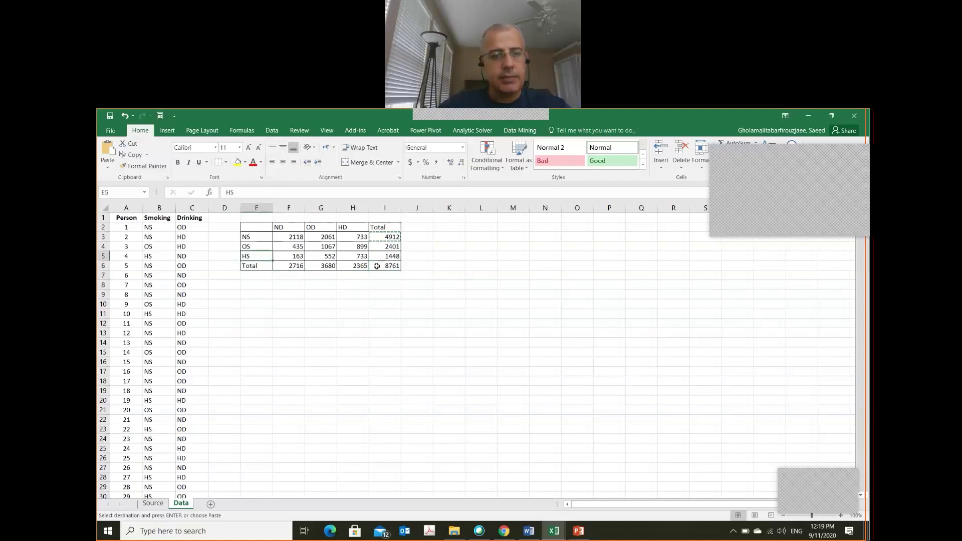
{"action": "key", "text": "Up"}
{"action": "key", "text": "Up"}
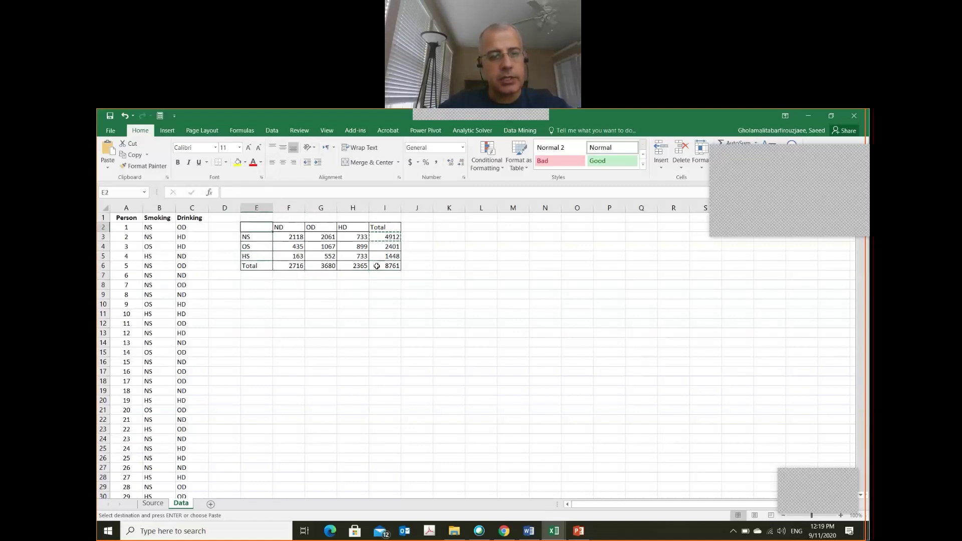
{"action": "key", "text": "shift+Down"}
{"action": "key", "text": "shift+Down"}
{"action": "key", "text": "shift+Down"}
{"action": "key", "text": "shift+Down"}
{"action": "key", "text": "shift+Right"}
{"action": "key", "text": "shift+Right"}
{"action": "key", "text": "shift+Right"}
{"action": "key", "text": "shift+Right"}
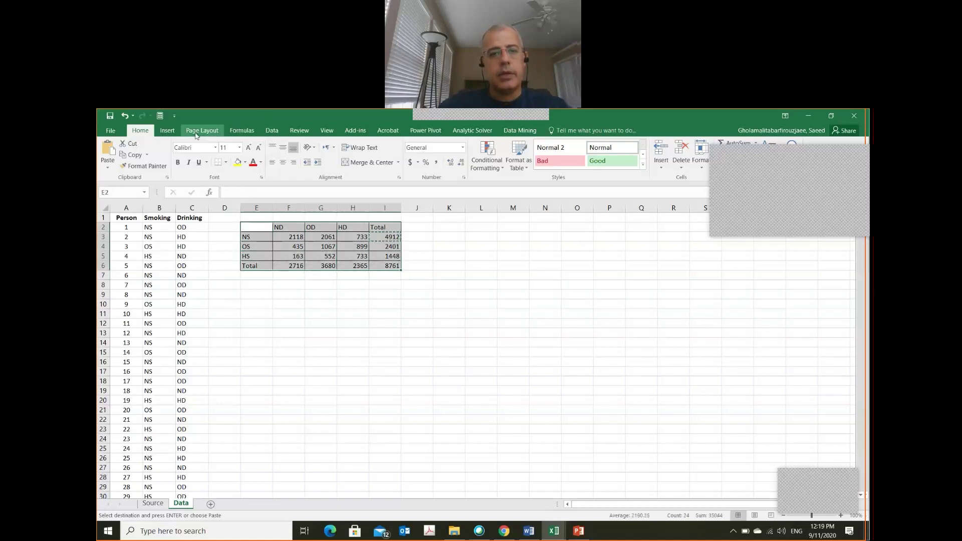
{"action": "left_click", "coordinate": [169, 130]}
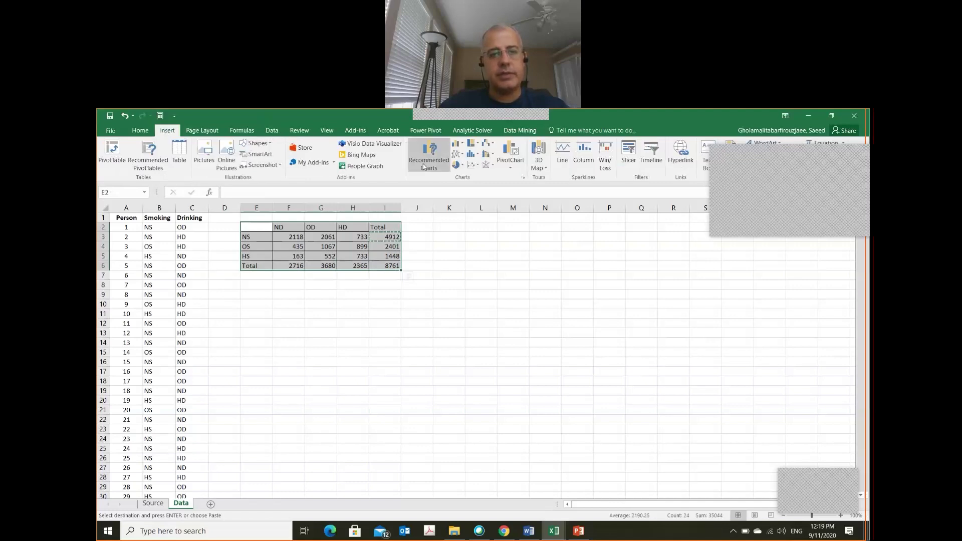
{"action": "left_click", "coordinate": [449, 166]}
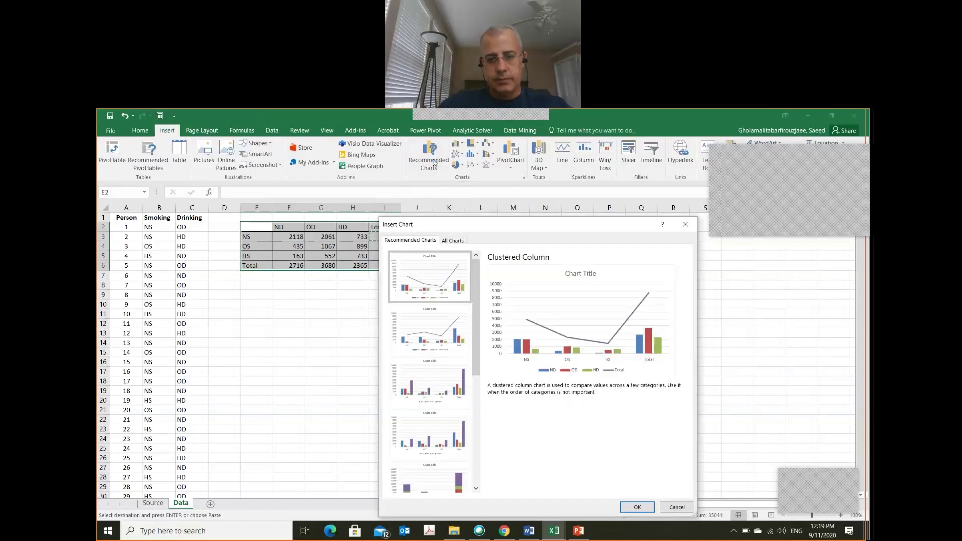
{"action": "left_click", "coordinate": [636, 508]}
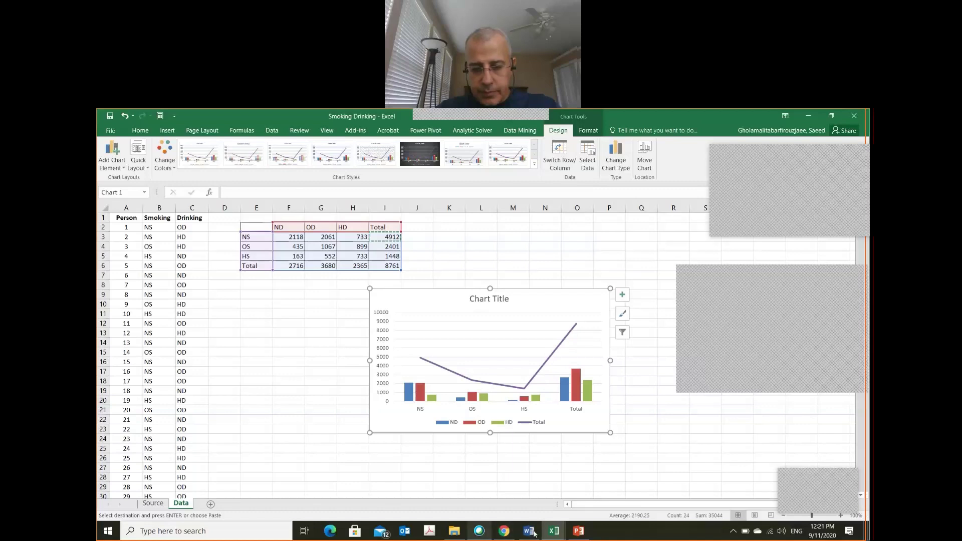
- Switch to the PowerPoint lecture slides and advance to slide 7 on relationships among categorical variables and a numerical variable
{"action": "left_click", "coordinate": [580, 532]}
{"action": "key", "text": "Down"}
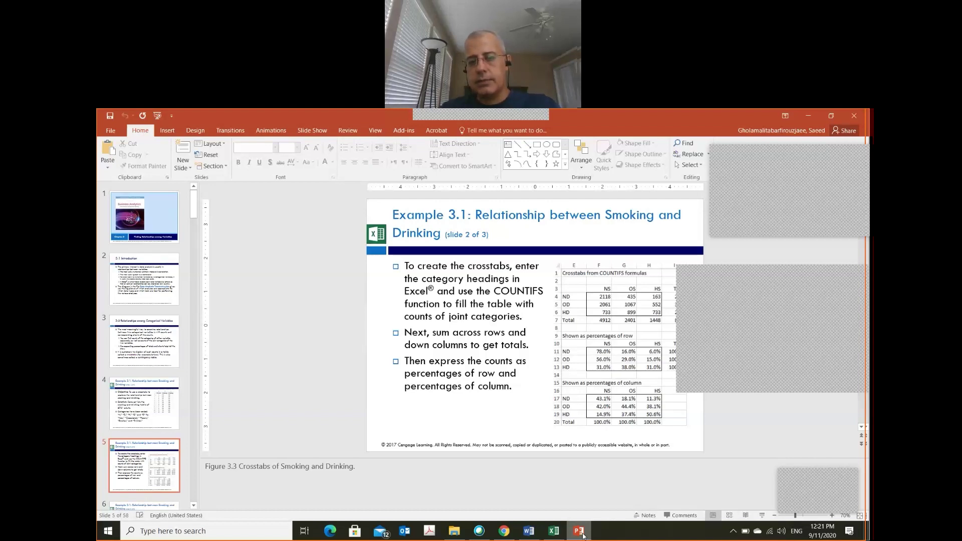
{"action": "key", "text": "Down"}
{"action": "key", "text": "Down"}
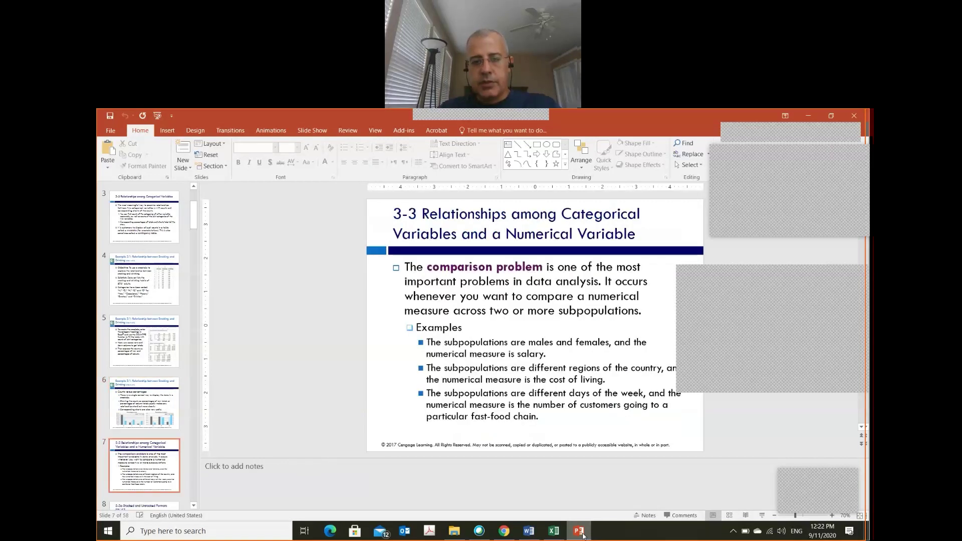
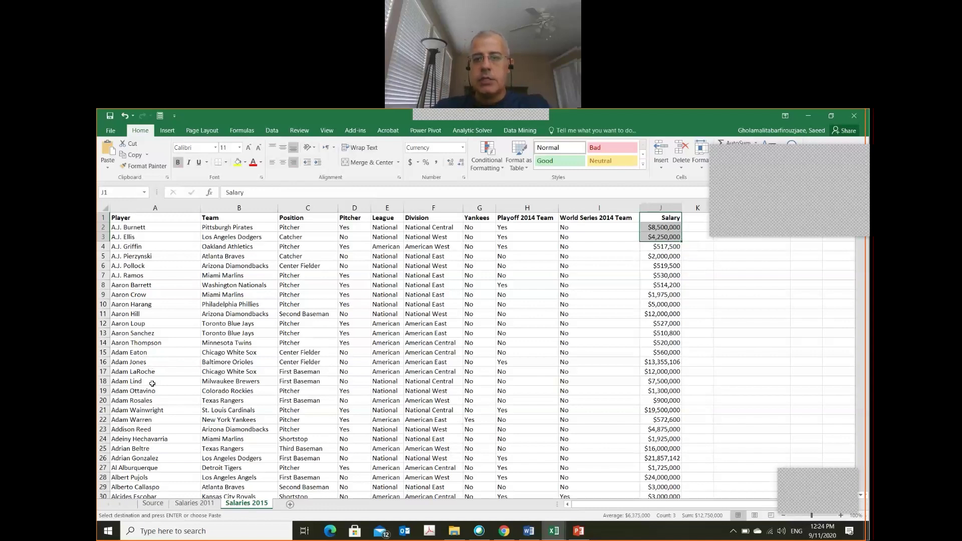
- Examine the Salary values and the Player, Team, Position and Pitcher entries on the Salaries 2015 sheet
{"action": "left_click", "coordinate": [661, 246]}
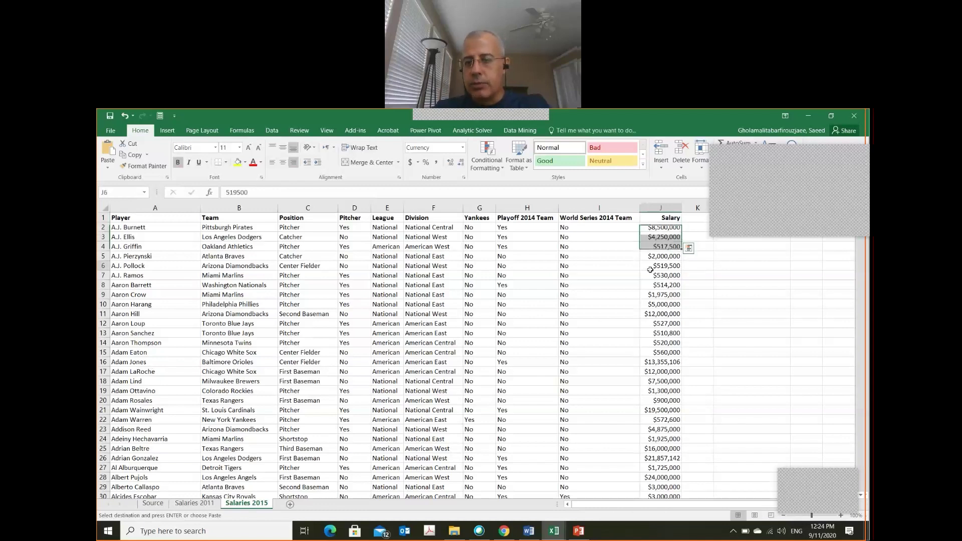
{"action": "left_click", "coordinate": [652, 267]}
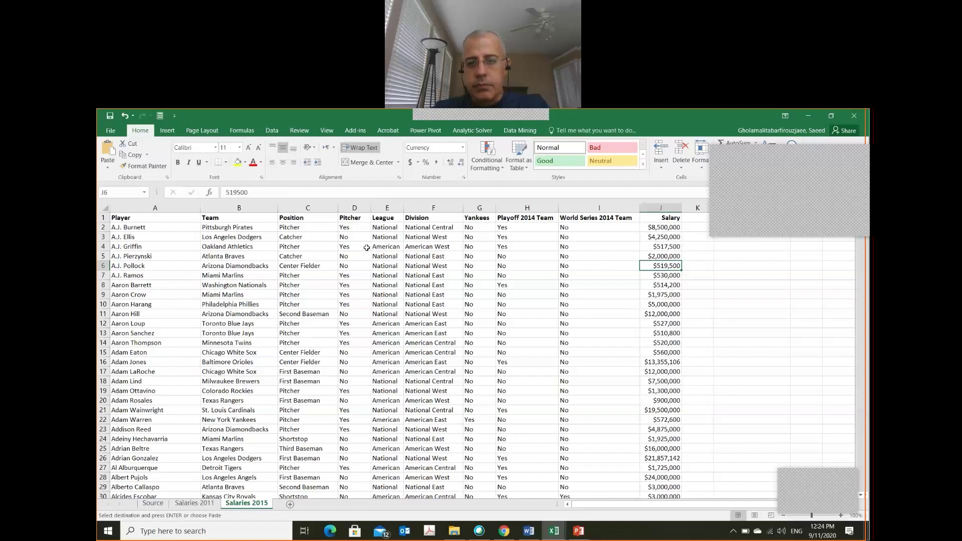
{"action": "left_click", "coordinate": [289, 248]}
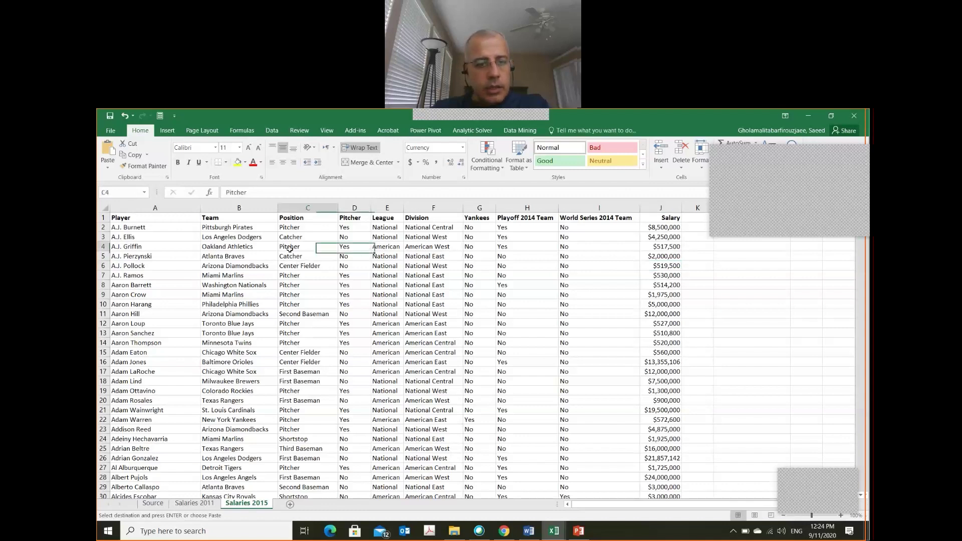
{"action": "key", "text": "Left"}
{"action": "key", "text": "Left"}
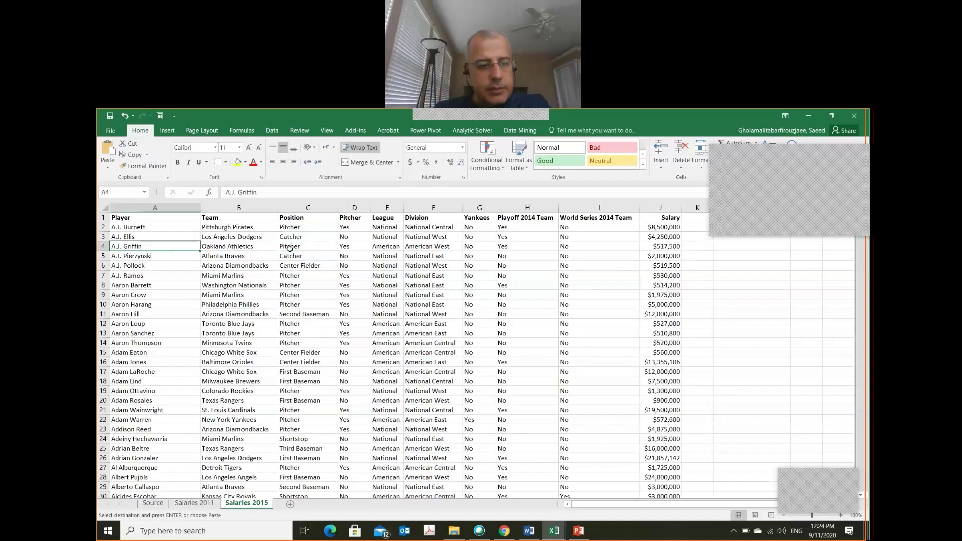
{"action": "key", "text": "Right"}
{"action": "key", "text": "Right"}
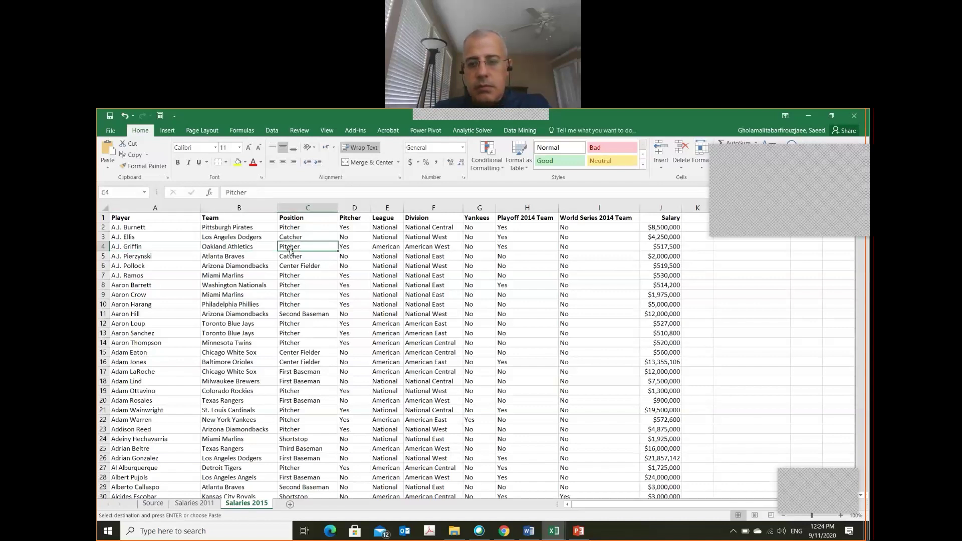
{"action": "key", "text": "Right"}
{"action": "key", "text": "Right"}
{"action": "key", "text": "Right"}
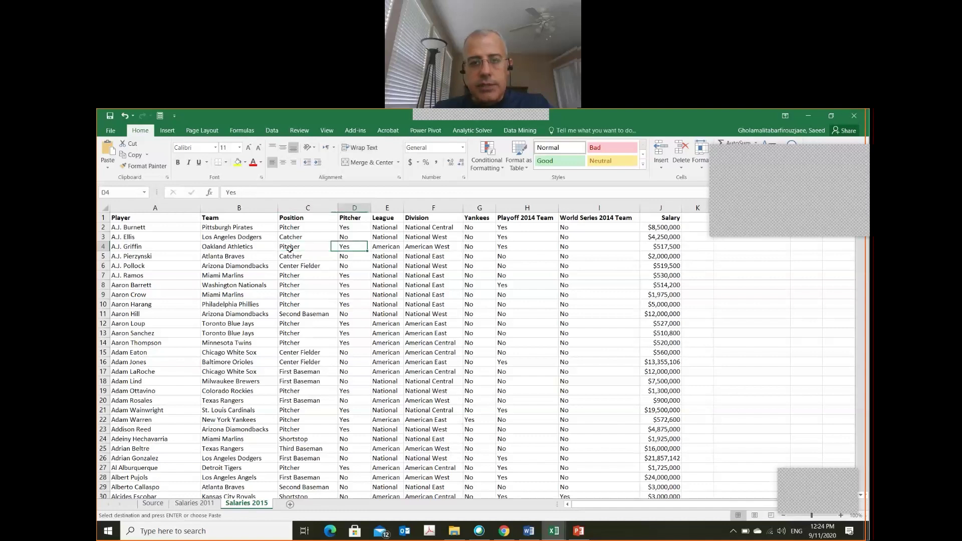
{"action": "key", "text": "Left"}
{"action": "key", "text": "Left"}
{"action": "key", "text": "Left"}
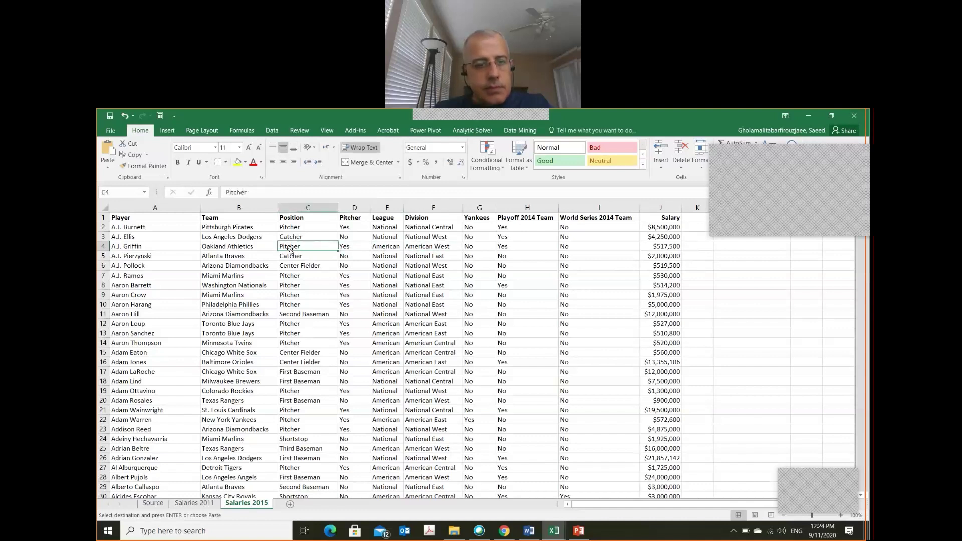
{"action": "key", "text": "Left"}
{"action": "key", "text": "Left"}
{"action": "key", "text": "Right"}
{"action": "key", "text": "Right"}
{"action": "key", "text": "Right"}
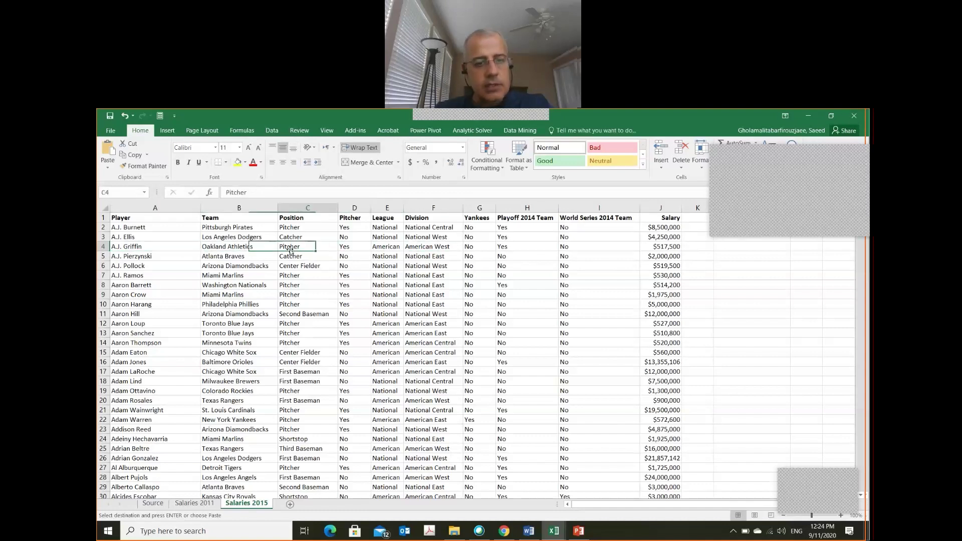
- Review the categories listed under the Position heading, from the first player down to row 10
{"action": "key", "text": "Left"}
{"action": "key", "text": "Up"}
{"action": "key", "text": "Up"}
{"action": "key", "text": "Up"}
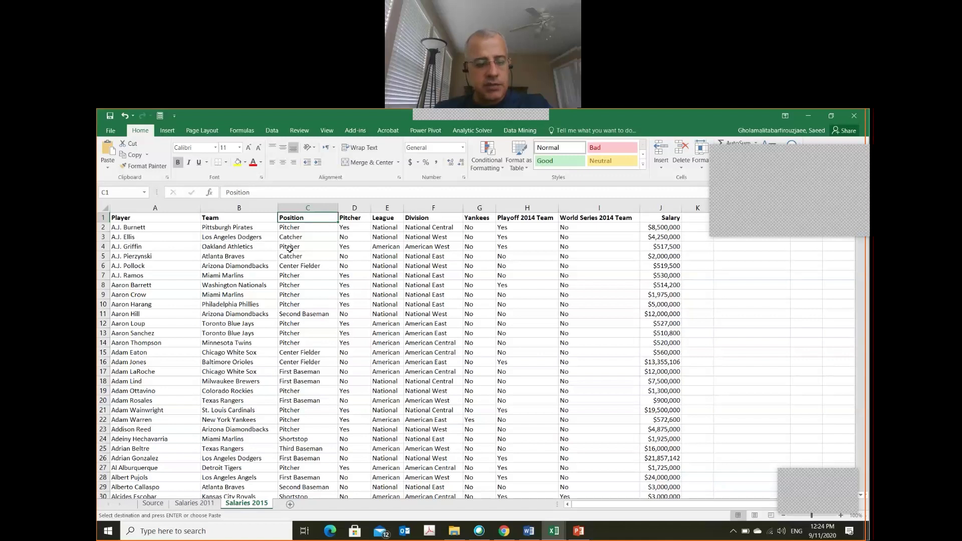
{"action": "key", "text": "shift+Down"}
{"action": "key", "text": "shift+Down"}
{"action": "key", "text": "shift+Down"}
{"action": "key", "text": "shift+Down"}
{"action": "key", "text": "shift+Down"}
{"action": "key", "text": "shift+Down"}
{"action": "key", "text": "shift+Down"}
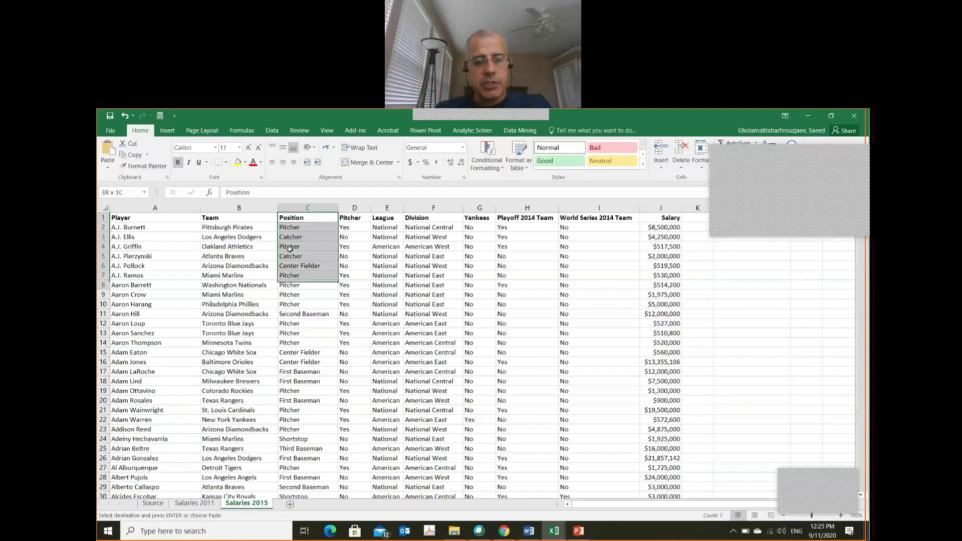
{"action": "key", "text": "Down"}
{"action": "key", "text": "Down"}
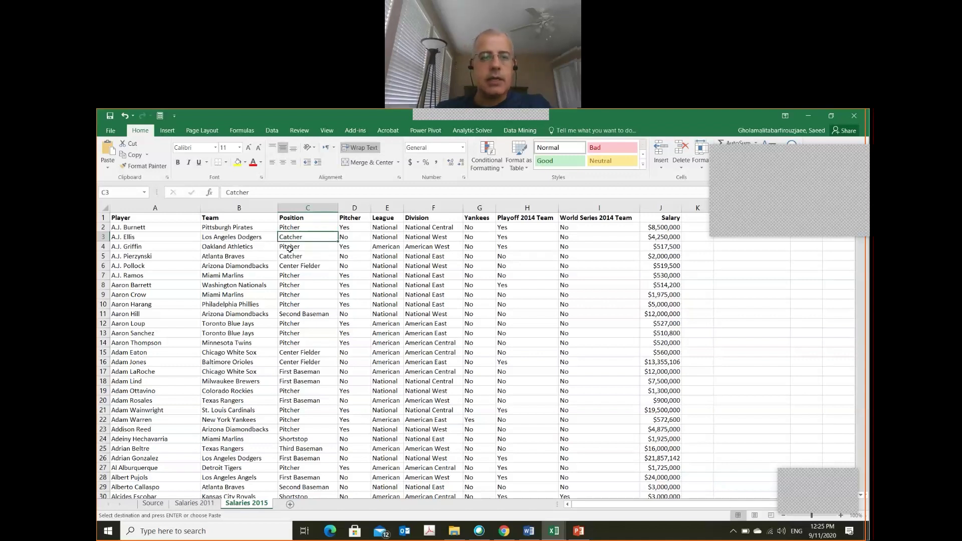
{"action": "left_click", "coordinate": [298, 217]}
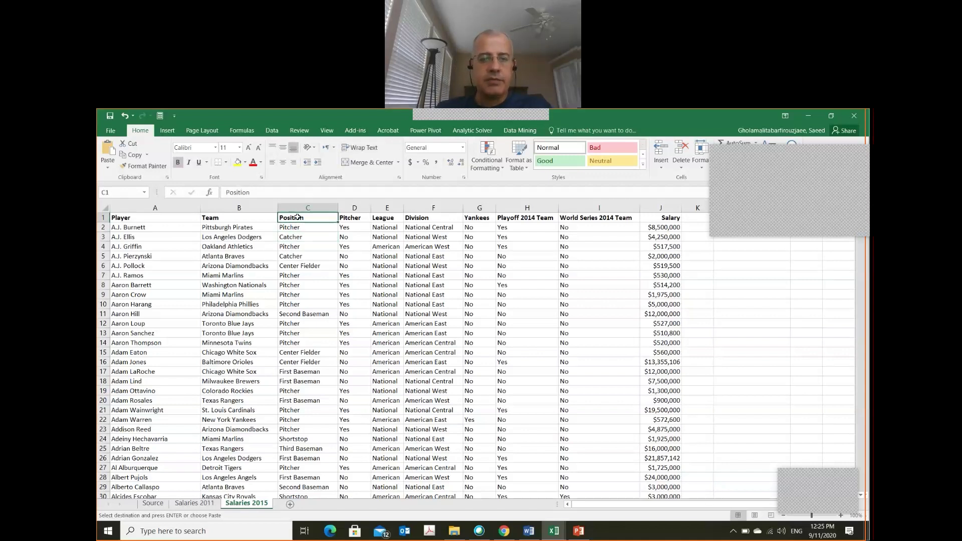
{"action": "key", "text": "Down"}
{"action": "key", "text": "shift+Down"}
{"action": "key", "text": "shift+Down"}
{"action": "key", "text": "shift+Down"}
{"action": "key", "text": "shift+Down"}
{"action": "key", "text": "shift+Down"}
{"action": "key", "text": "shift+Down"}
{"action": "key", "text": "shift+Down"}
{"action": "key", "text": "shift+Down"}
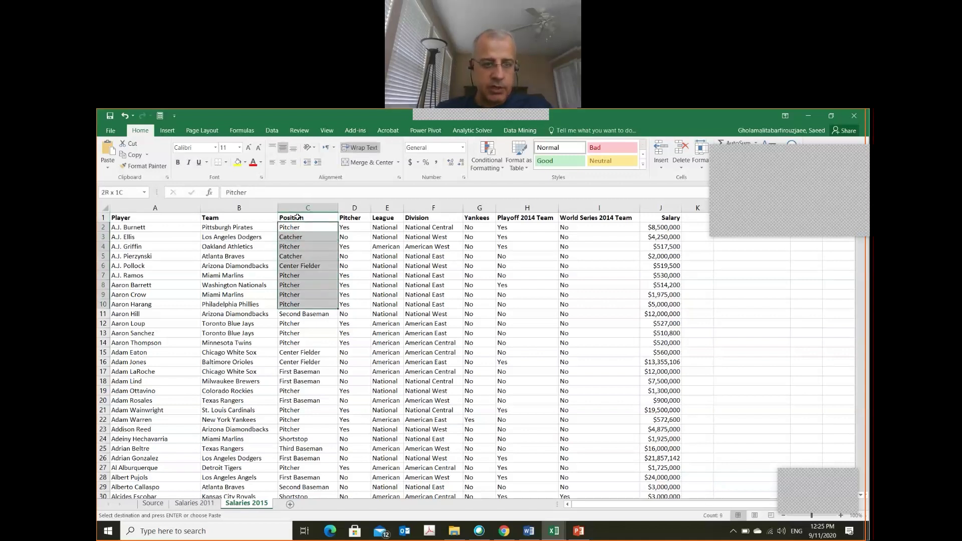
{"action": "left_click", "coordinate": [298, 217]}
{"action": "key", "text": "Down"}
{"action": "key", "text": "Down"}
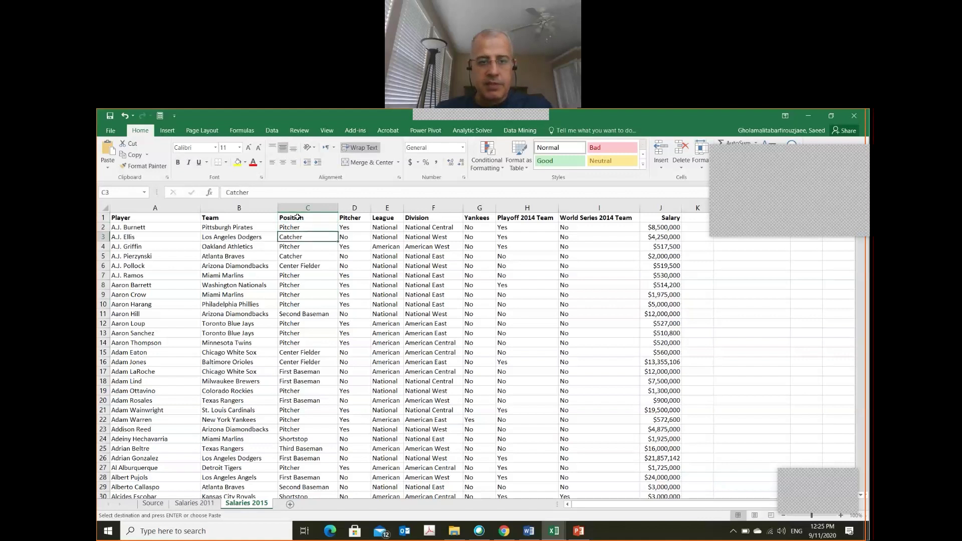
- Continue through the Position entries down to the Second Baseman entry in row 11
{"action": "key", "text": "Down"}
{"action": "key", "text": "Down"}
{"action": "key", "text": "Down"}
{"action": "key", "text": "Down"}
{"action": "key", "text": "Down"}
{"action": "key", "text": "Down"}
{"action": "key", "text": "Down"}
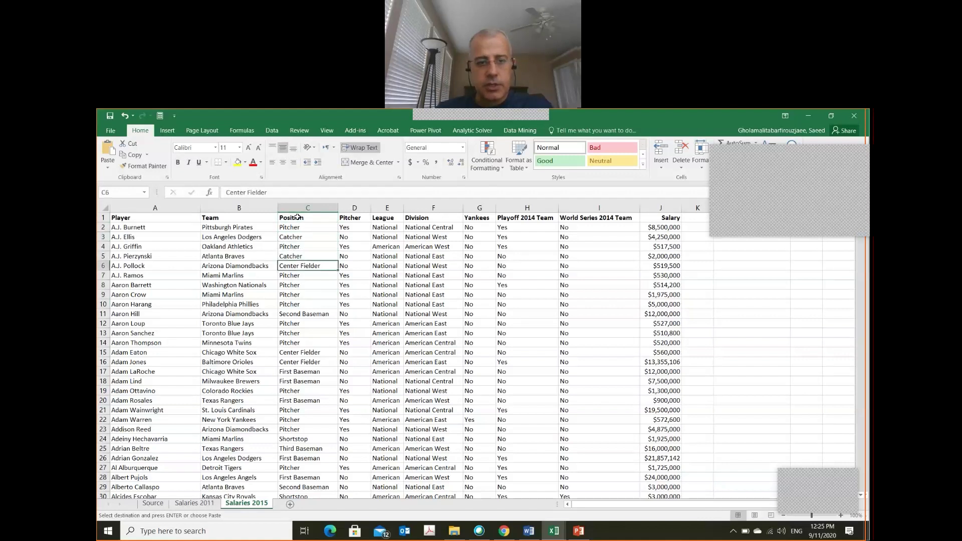
{"action": "key", "text": "Down"}
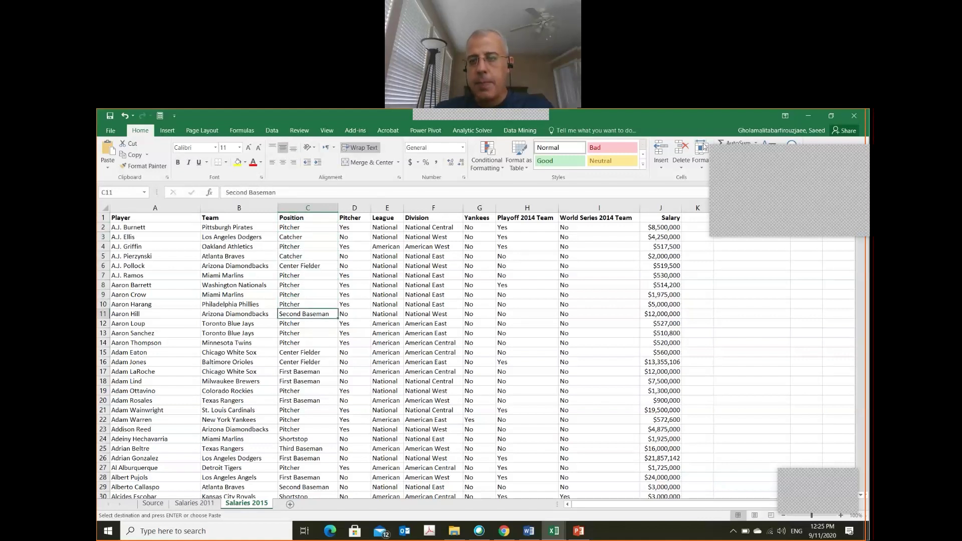
- Examine the first Salary values in J2:J10 as the numerical variable
{"action": "left_click", "coordinate": [657, 228]}
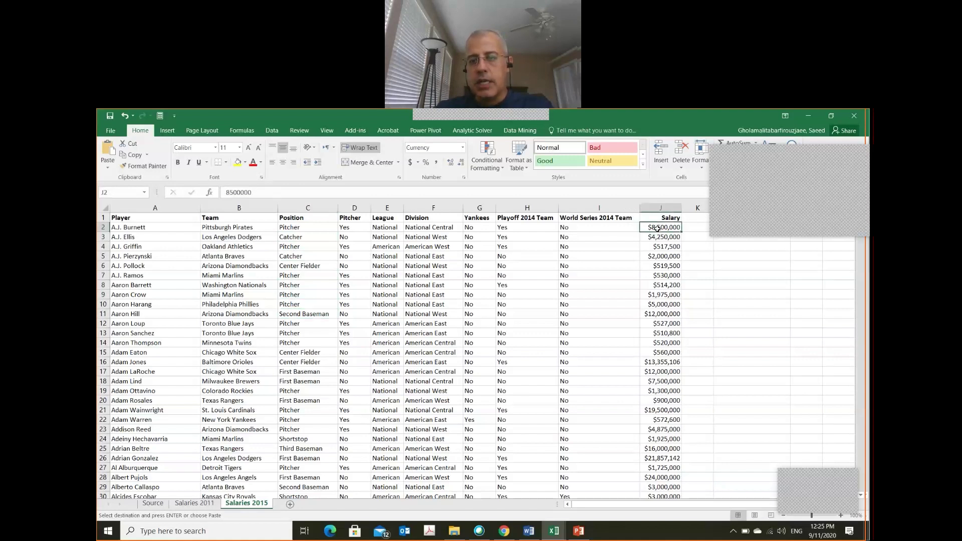
{"action": "key", "text": "shift+Down"}
{"action": "key", "text": "shift+Down"}
{"action": "key", "text": "shift+Down"}
{"action": "key", "text": "shift+Down"}
{"action": "key", "text": "shift+Down"}
{"action": "key", "text": "shift+Down"}
{"action": "key", "text": "shift+Down"}
{"action": "key", "text": "shift+Down"}
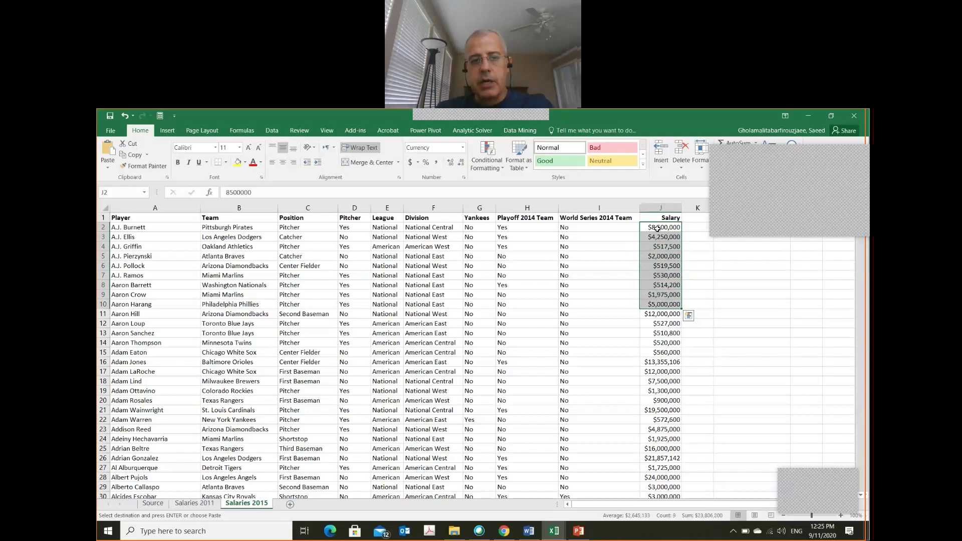
{"action": "left_click", "coordinate": [739, 311]}
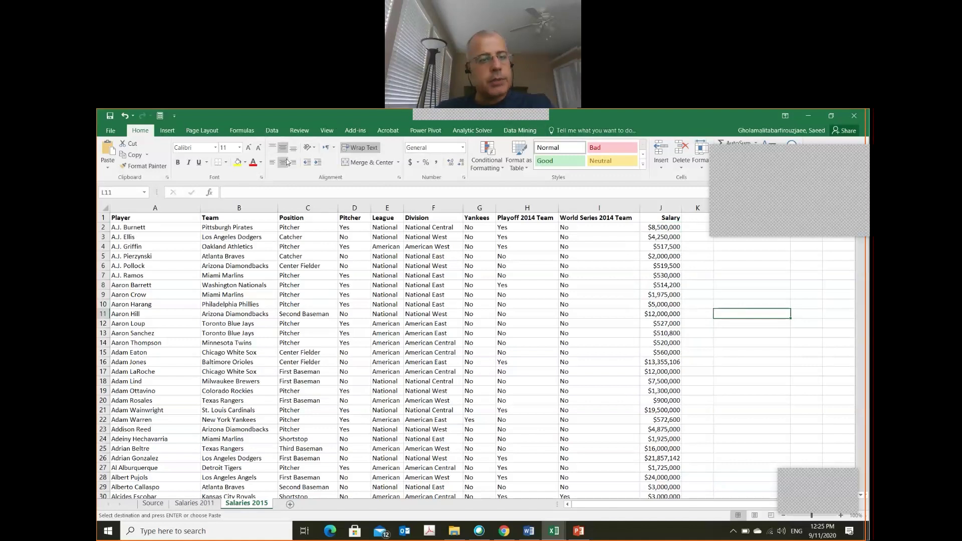
- Consult slide 10 of the PowerPoint lecture, Example 3.2: Baseball Salaries, and return to the Excel workbook
{"action": "key", "text": "alt+Tab"}
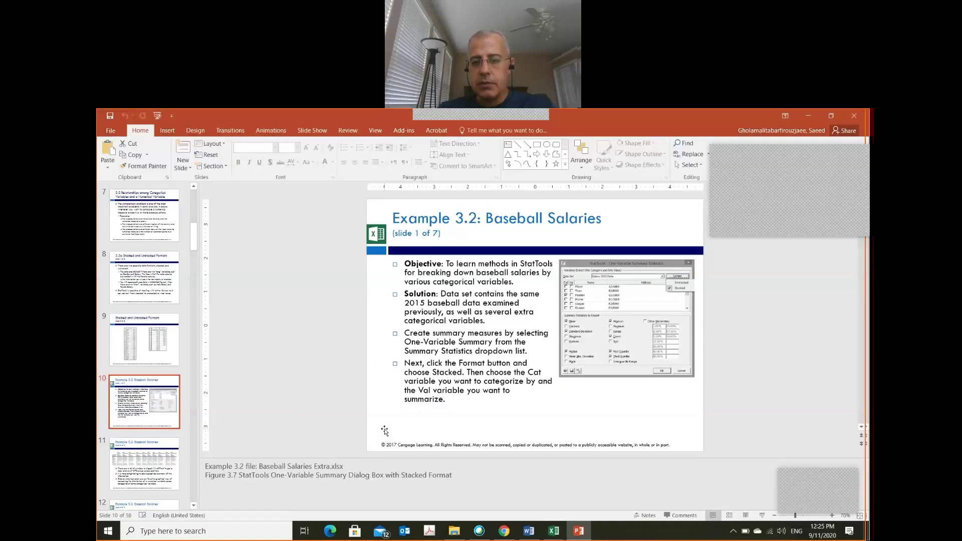
{"action": "key", "text": "Down"}
{"action": "key", "text": "Up"}
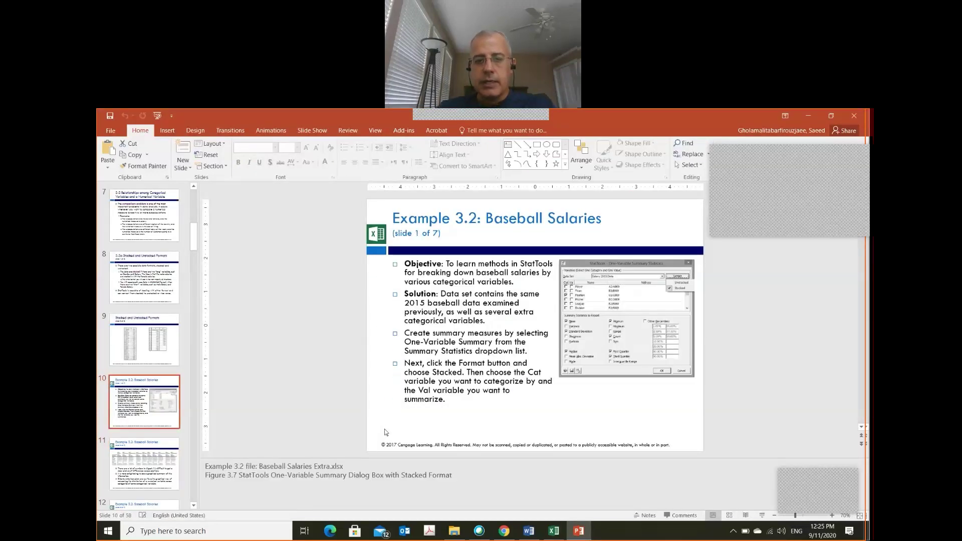
{"action": "key", "text": "alt+Tab"}
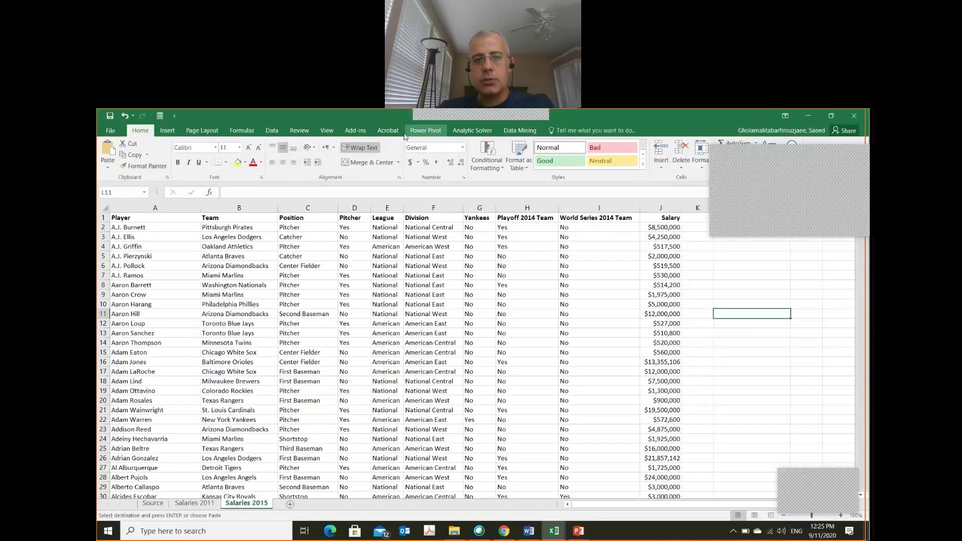
- Launch the StatTools add-in from the desktop and return to the Baseball Salaries Extra workbook
{"action": "key", "text": "super+d"}
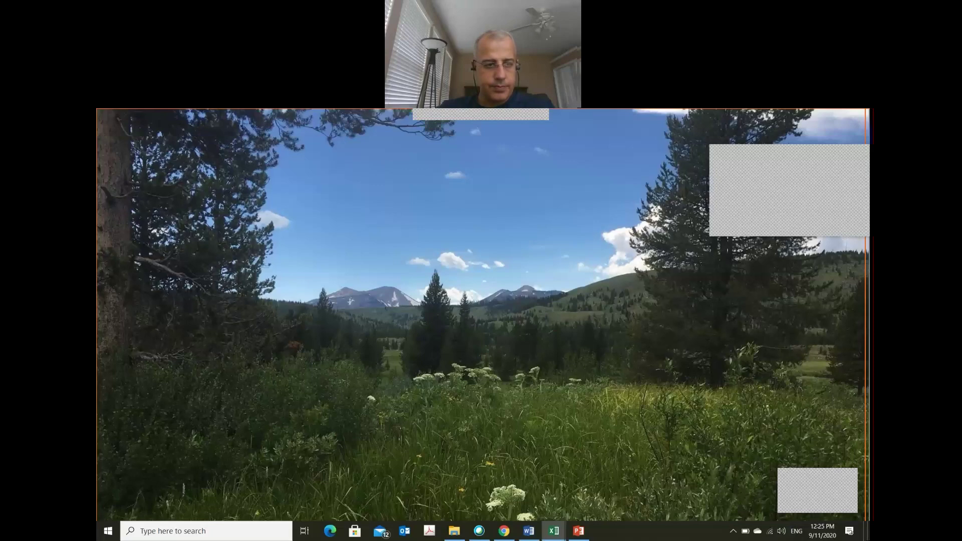
{"action": "double_click", "coordinate": [116, 371]}
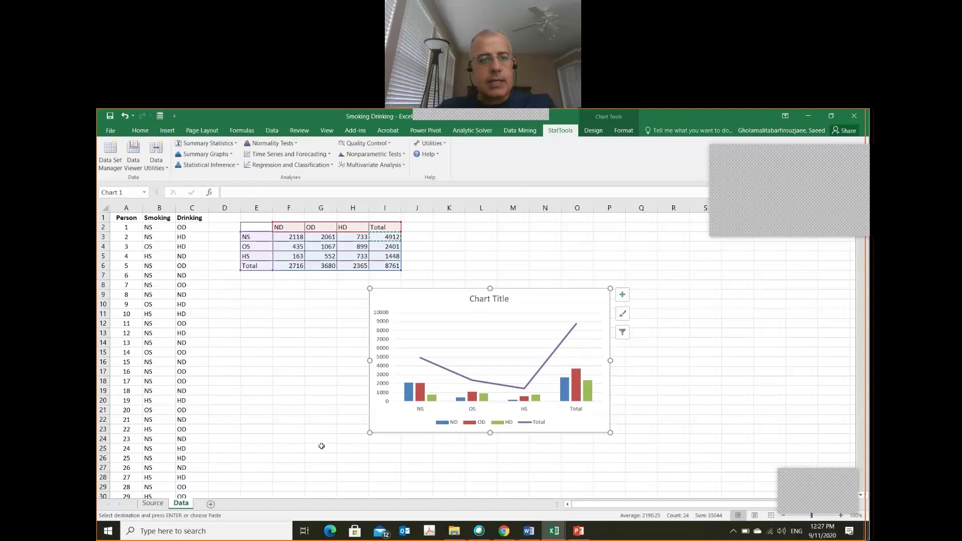
{"action": "left_click", "coordinate": [564, 537]}
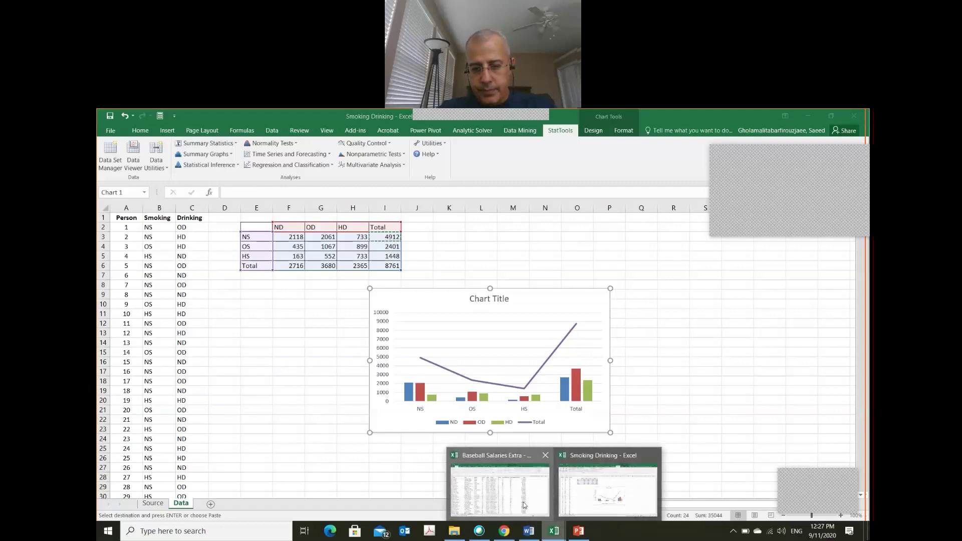
{"action": "left_click", "coordinate": [524, 505]}
- Define the Salaries 2015 range A1:J869 as a new StatTools data set with the default variable settings
{"action": "left_click", "coordinate": [662, 218]}
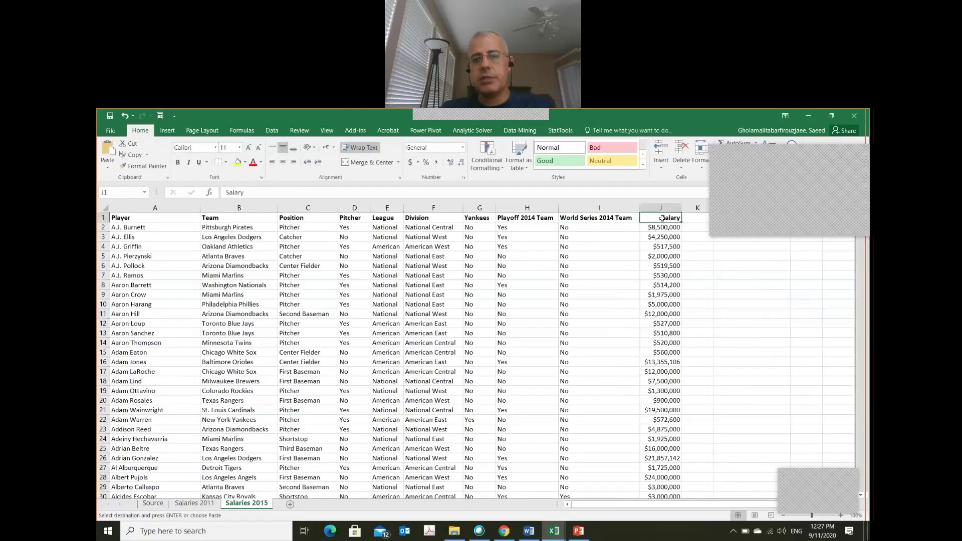
{"action": "left_click", "coordinate": [311, 218]}
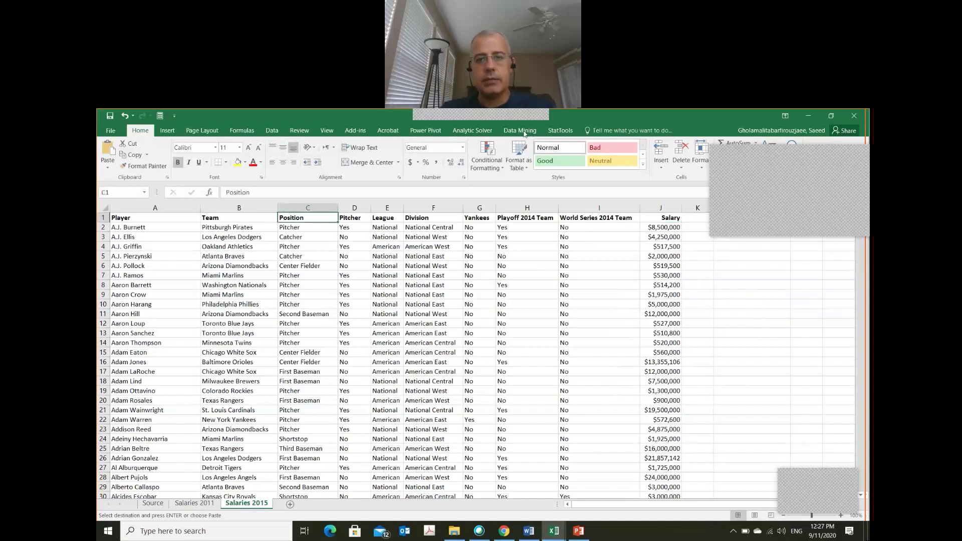
{"action": "left_click", "coordinate": [559, 131]}
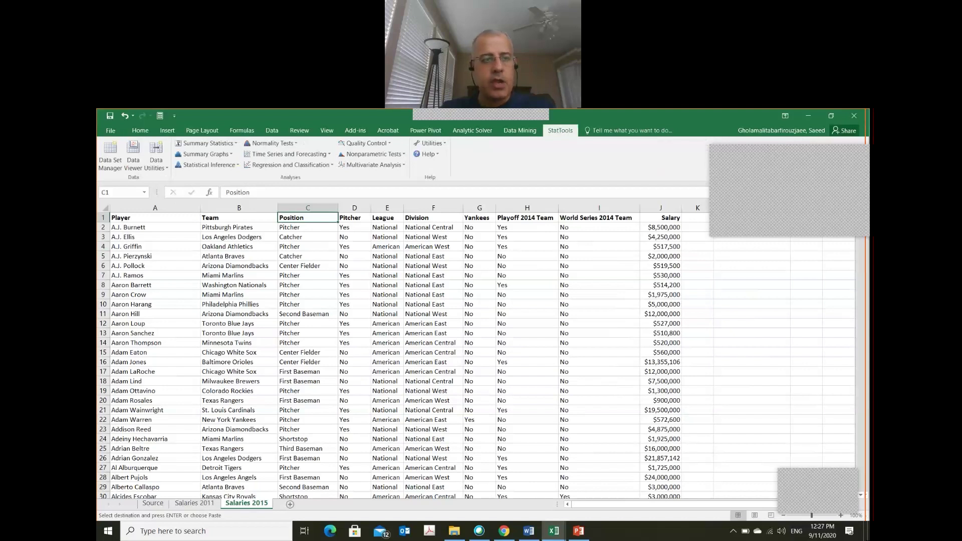
{"action": "left_click", "coordinate": [106, 161]}
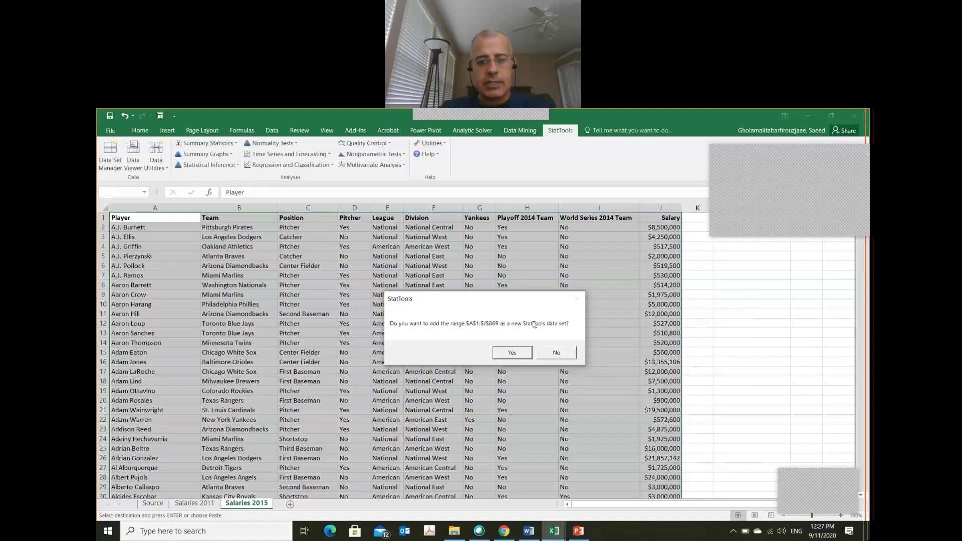
{"action": "left_click", "coordinate": [512, 353]}
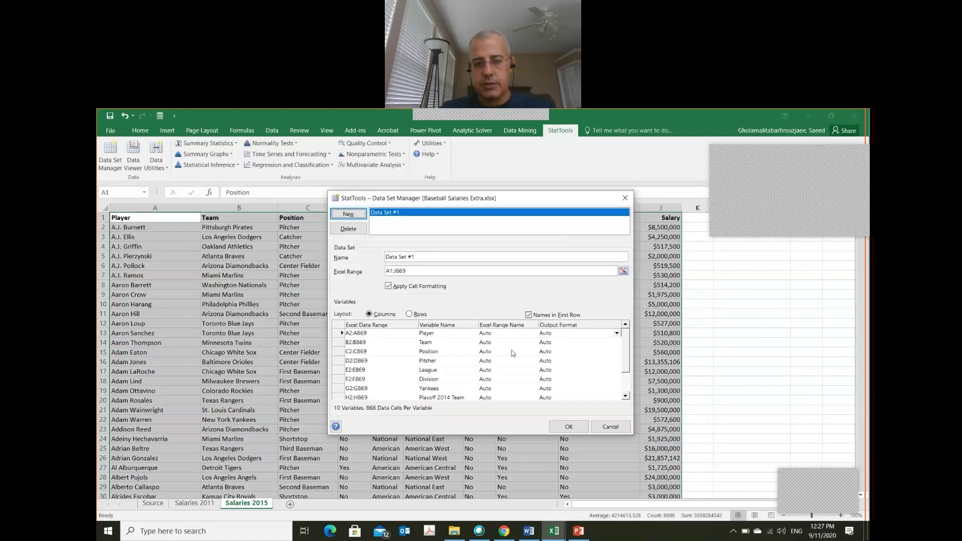
{"action": "left_click", "coordinate": [559, 427]}
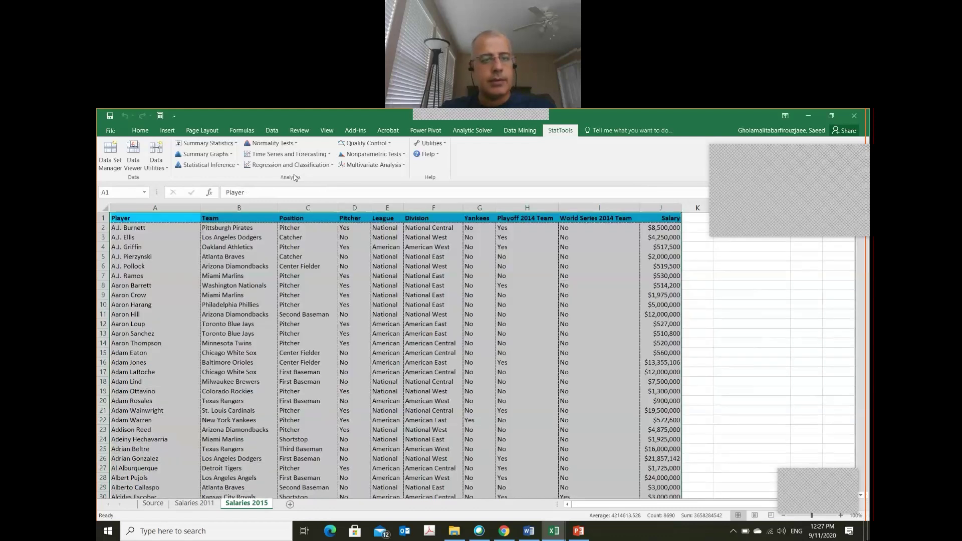
- Start a StatTools One-Variable Summary for Data Set #1 using the Stacked format
{"action": "left_click", "coordinate": [225, 154]}
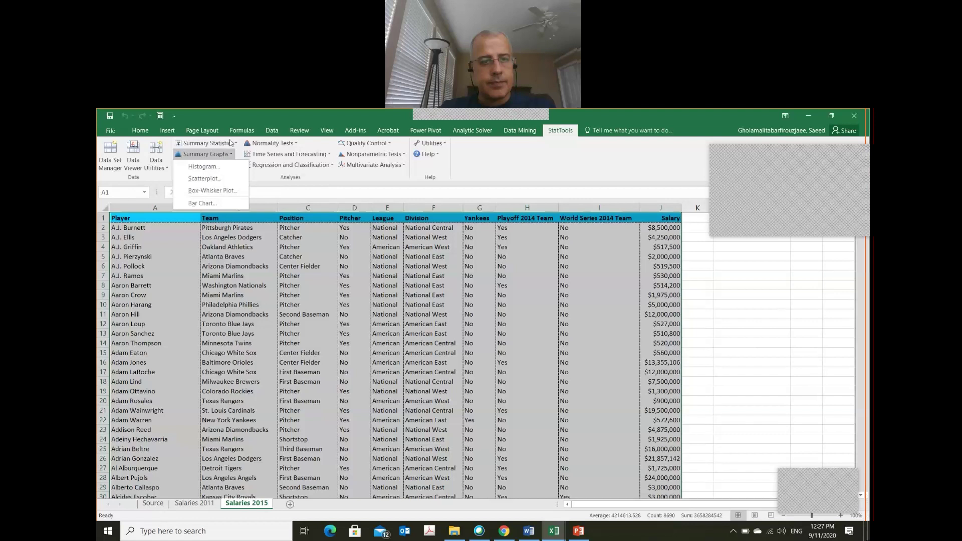
{"action": "left_click", "coordinate": [231, 143]}
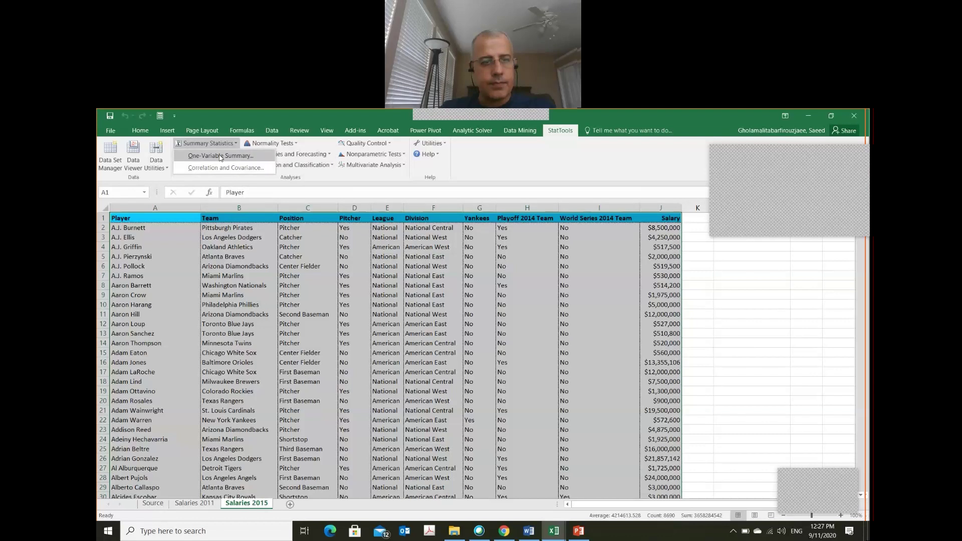
{"action": "left_click", "coordinate": [220, 156]}
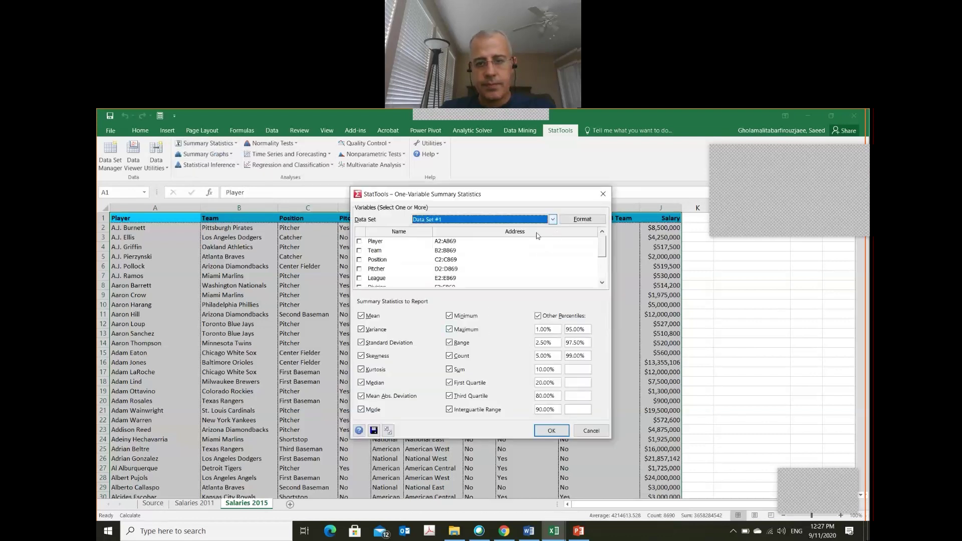
{"action": "left_click", "coordinate": [583, 224]}
{"action": "left_click", "coordinate": [585, 231]}
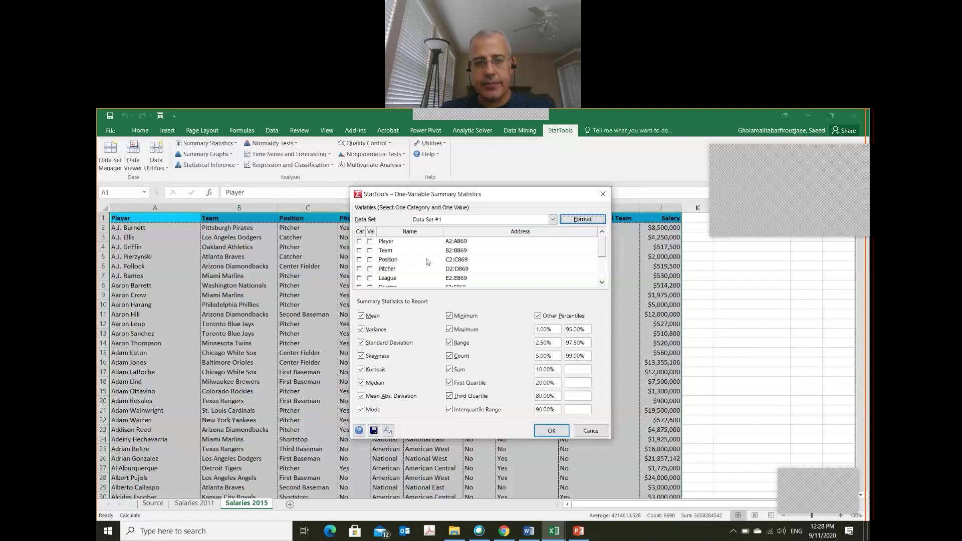
- Choose Salary as the value variable and Position as the category variable for the summary
{"action": "left_click", "coordinate": [602, 275]}
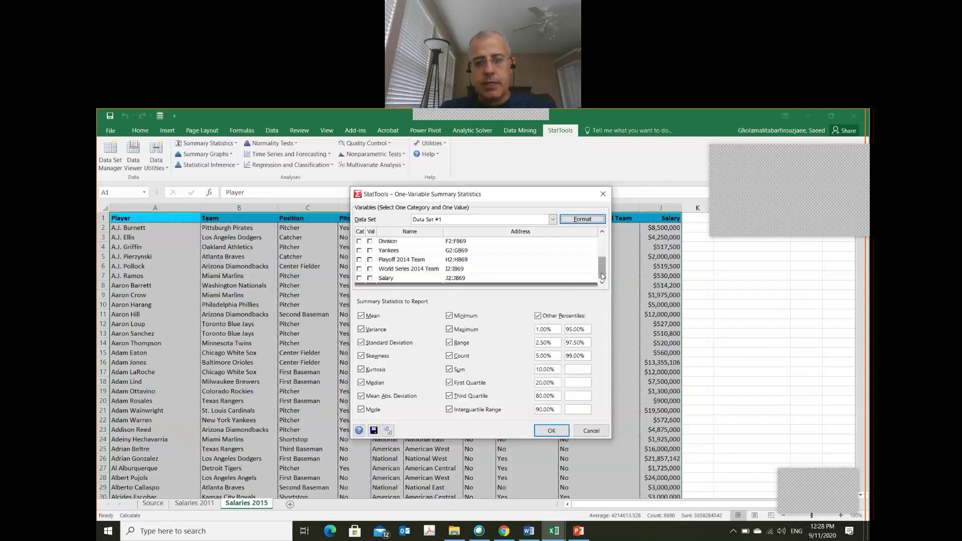
{"action": "left_click", "coordinate": [370, 279]}
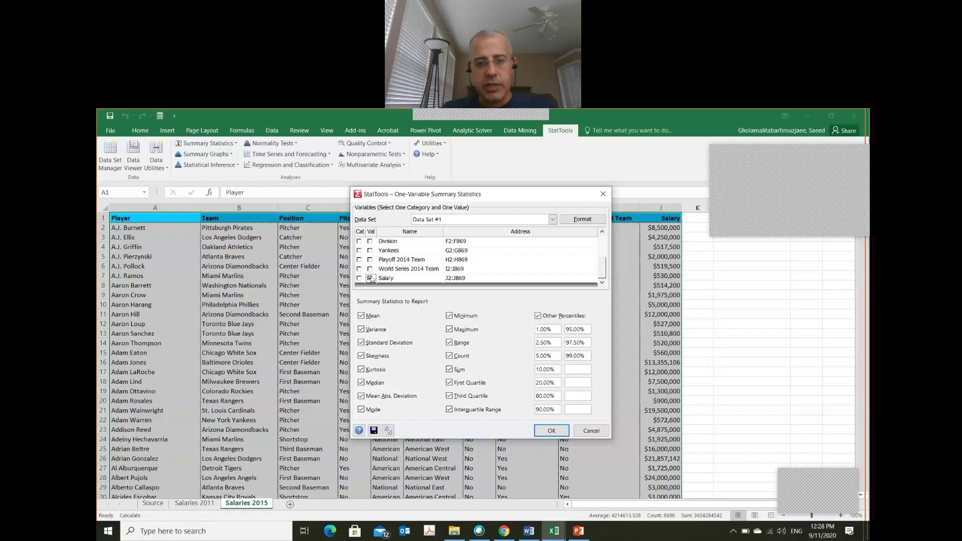
{"action": "left_click", "coordinate": [603, 232]}
{"action": "left_click", "coordinate": [603, 234]}
{"action": "left_click", "coordinate": [603, 234]}
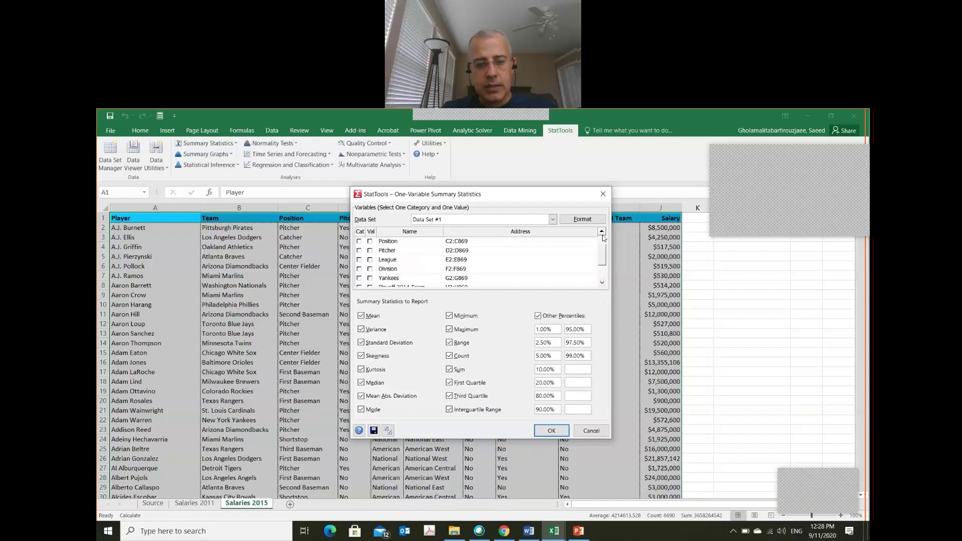
{"action": "left_click", "coordinate": [602, 233]}
{"action": "left_click", "coordinate": [602, 233]}
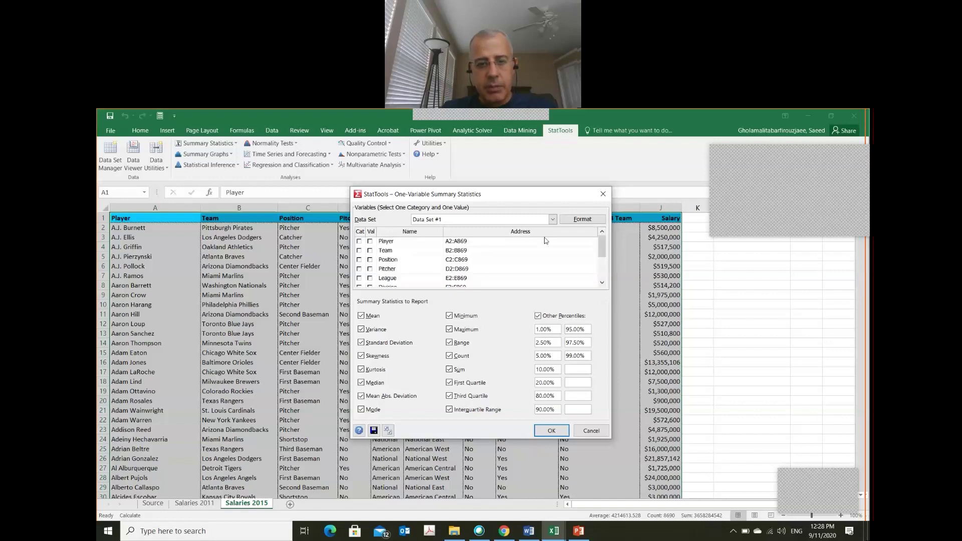
{"action": "left_click", "coordinate": [359, 259]}
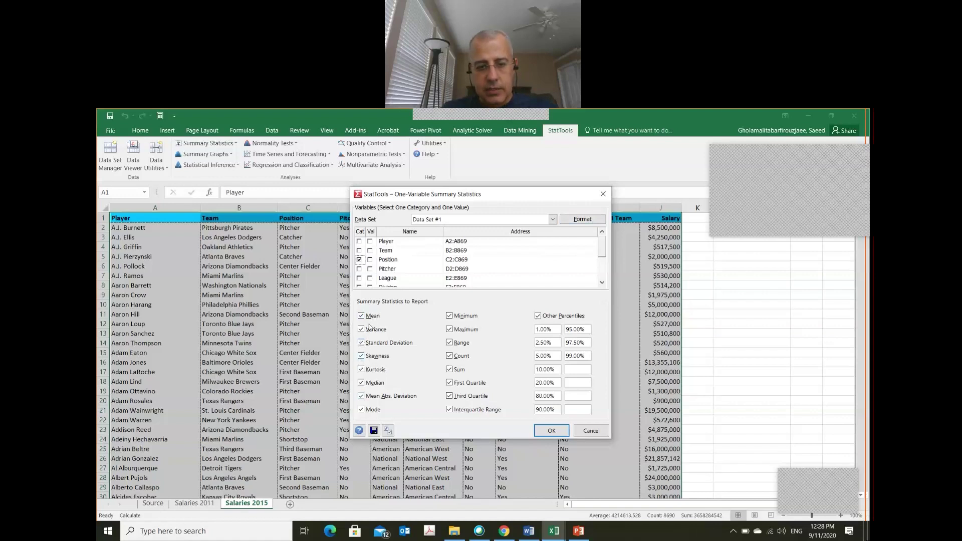
- Exclude Variance, Standard Deviation, Skewness, Kurtosis, Median, Mean Abs. Deviation and Mode from the summary report
{"action": "left_click", "coordinate": [362, 330]}
{"action": "left_click", "coordinate": [362, 343]}
{"action": "left_click", "coordinate": [361, 356]}
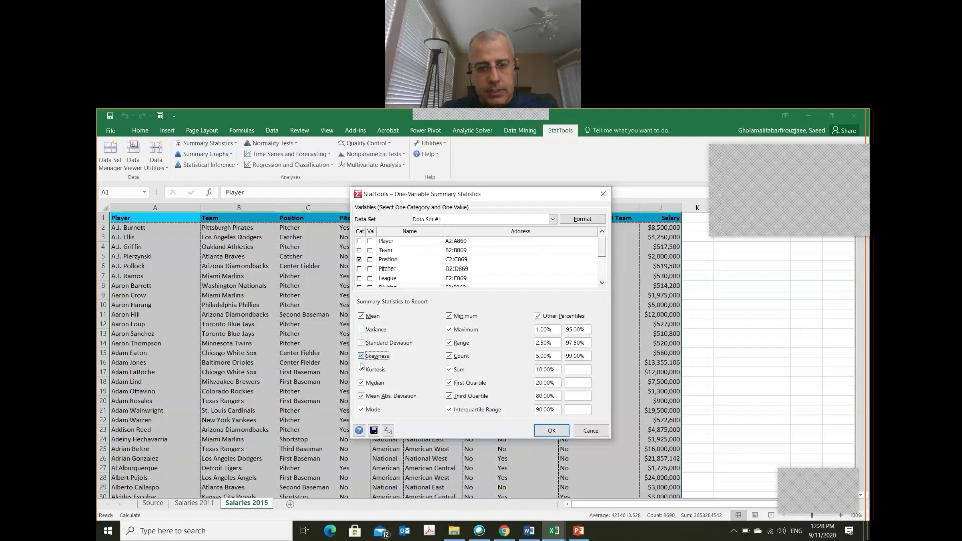
{"action": "left_click", "coordinate": [361, 370]}
{"action": "left_click", "coordinate": [361, 383]}
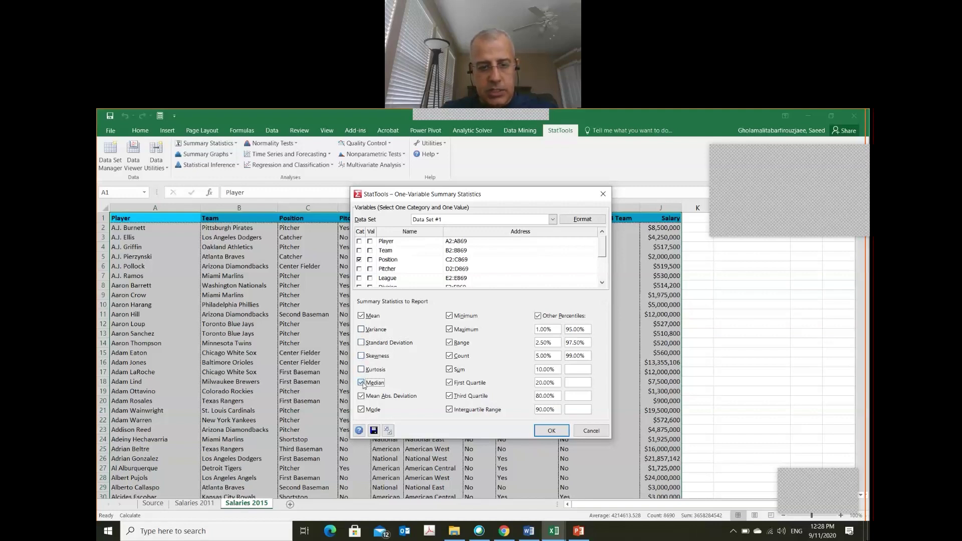
{"action": "left_click", "coordinate": [361, 396]}
{"action": "left_click", "coordinate": [361, 410]}
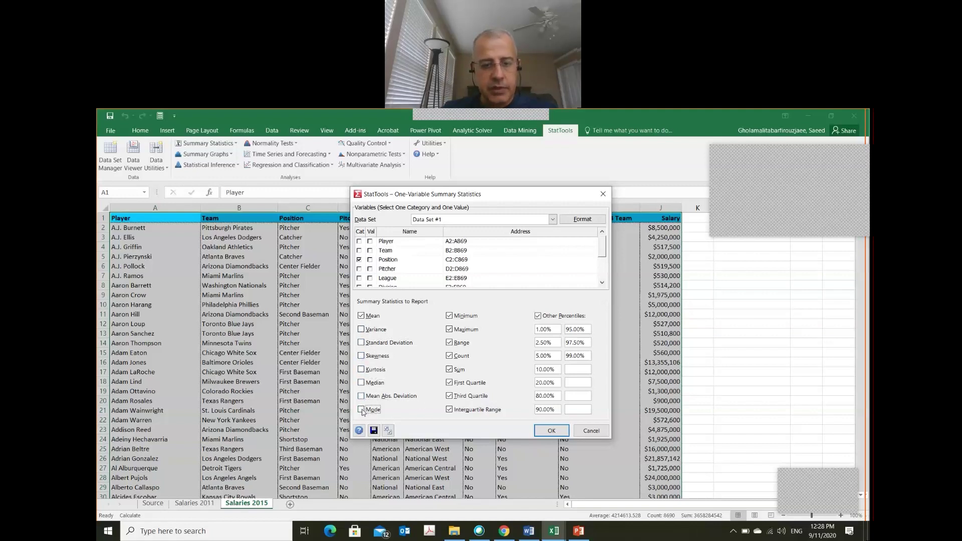
- Exclude Interquartile Range, both quartiles, Sum, Count, Range, Maximum, Minimum and Other Percentiles from the report, leaving only Mean selected
{"action": "left_click", "coordinate": [449, 410]}
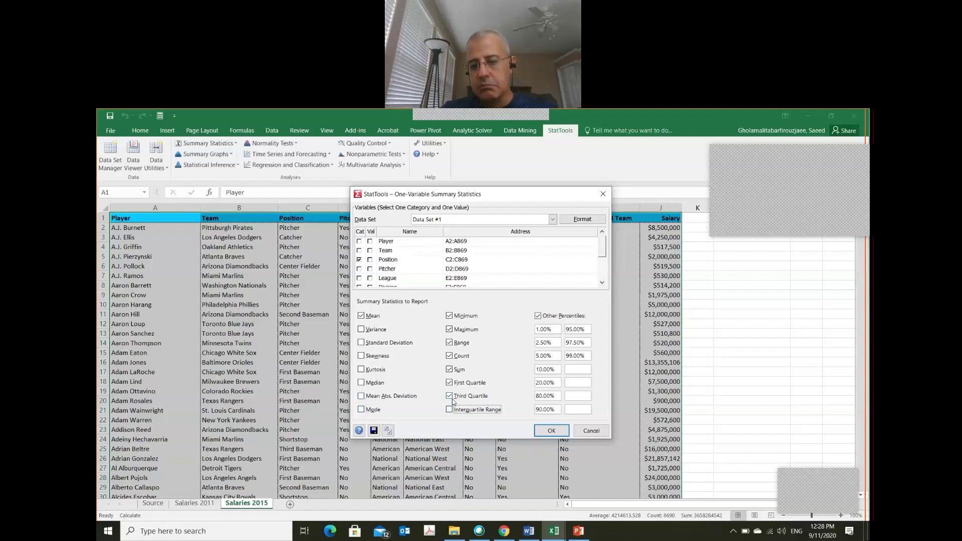
{"action": "left_click", "coordinate": [449, 397]}
{"action": "left_click", "coordinate": [450, 383]}
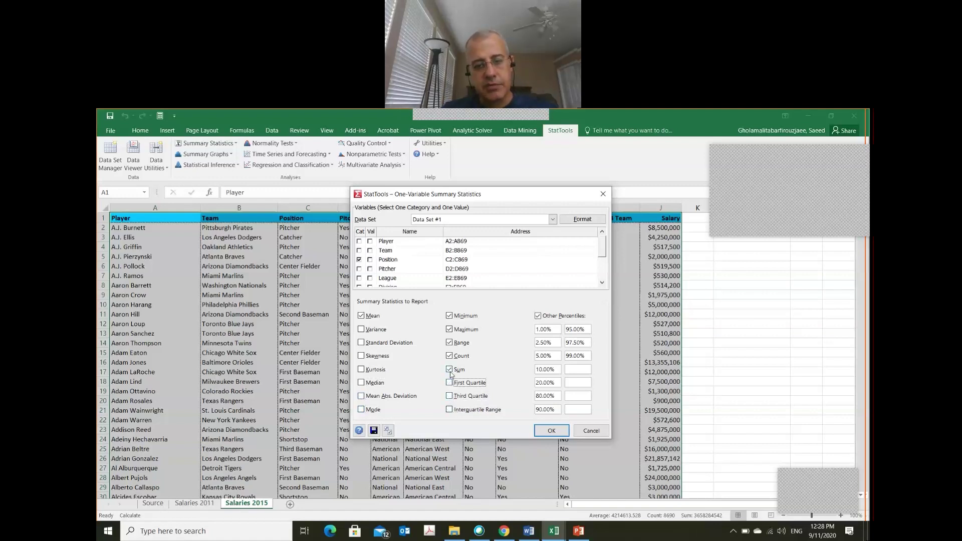
{"action": "left_click", "coordinate": [449, 370]}
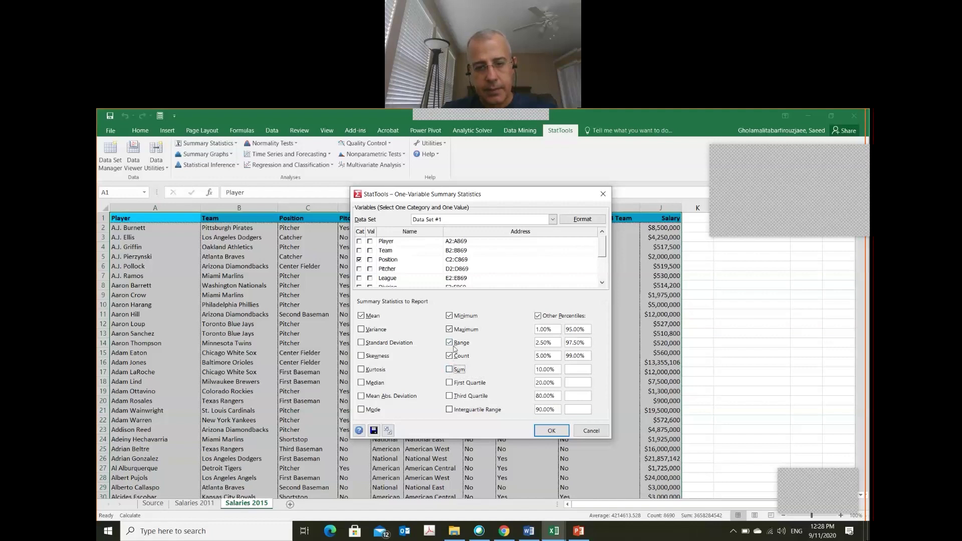
{"action": "left_click", "coordinate": [450, 356]}
{"action": "left_click", "coordinate": [449, 343]}
{"action": "left_click", "coordinate": [450, 329]}
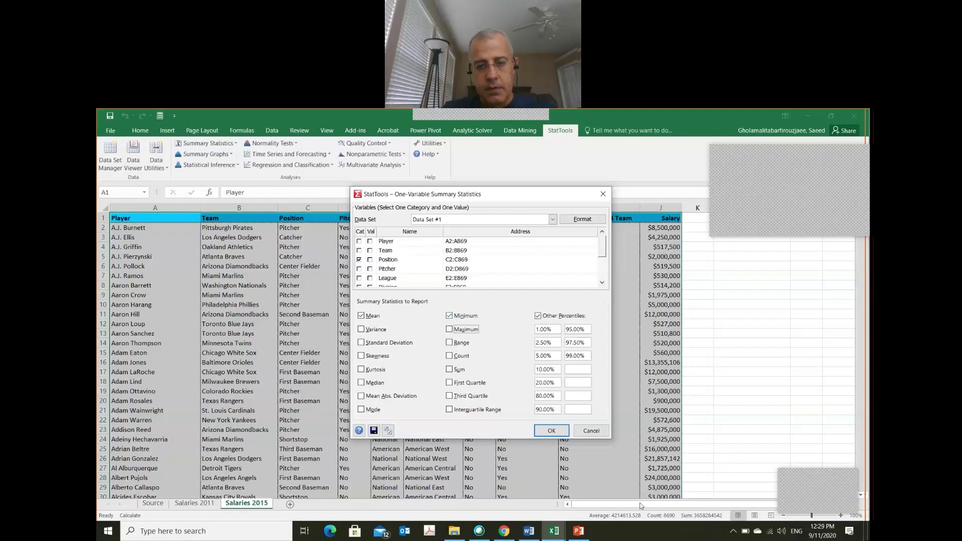
{"action": "left_click", "coordinate": [450, 315]}
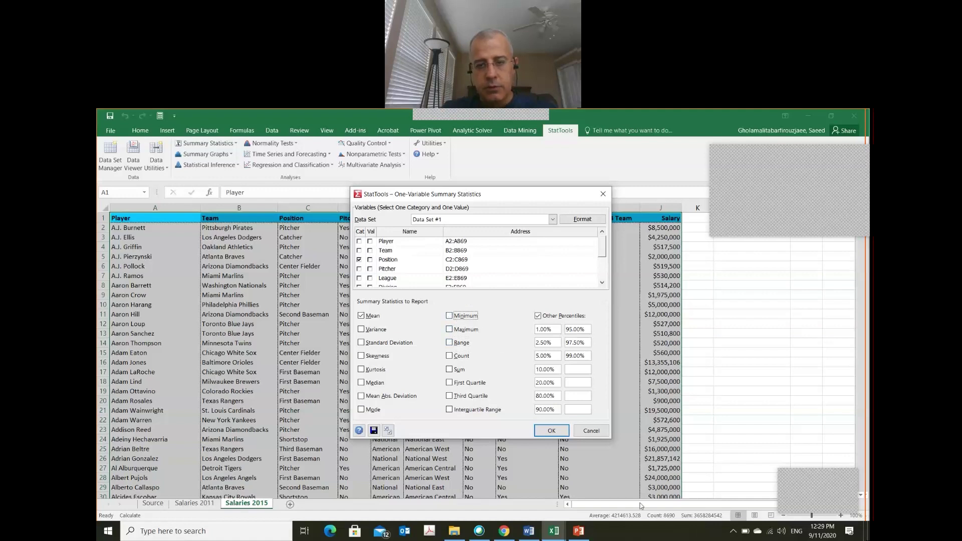
{"action": "left_click", "coordinate": [572, 317]}
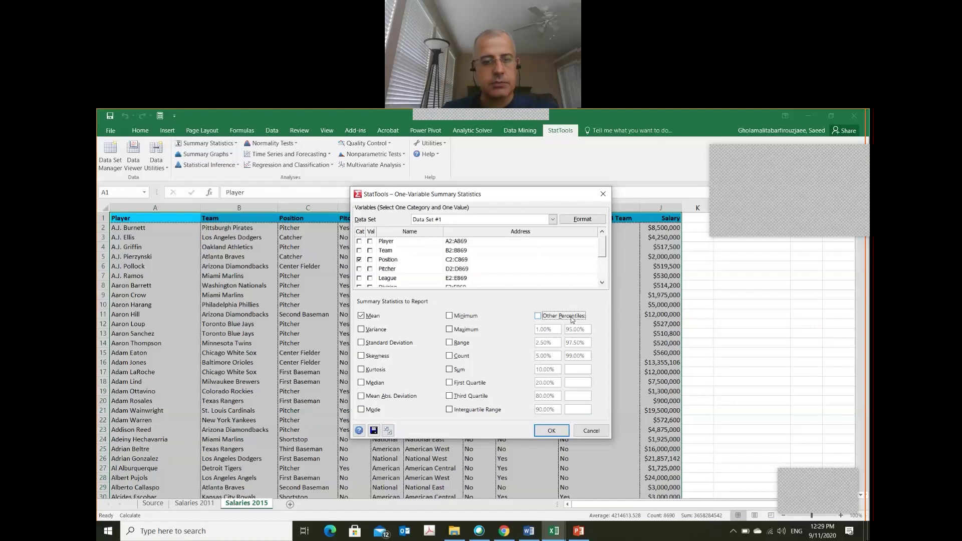
- Generate the One-Variable Summary report of mean Salary by Position
{"action": "left_click", "coordinate": [551, 431]}
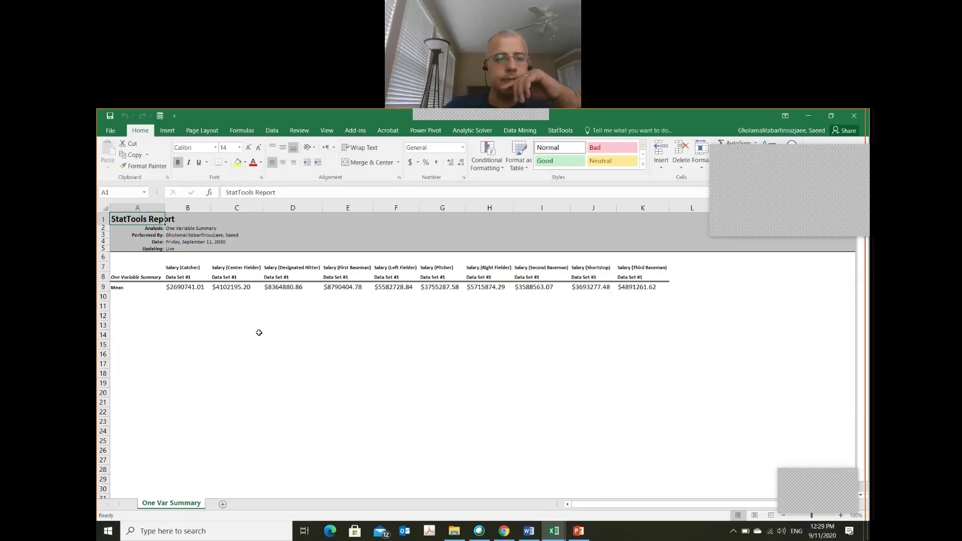
- Examine the mean salary and its formula for each position in the report, from Catcher through Third Baseman
{"action": "left_click", "coordinate": [180, 285]}
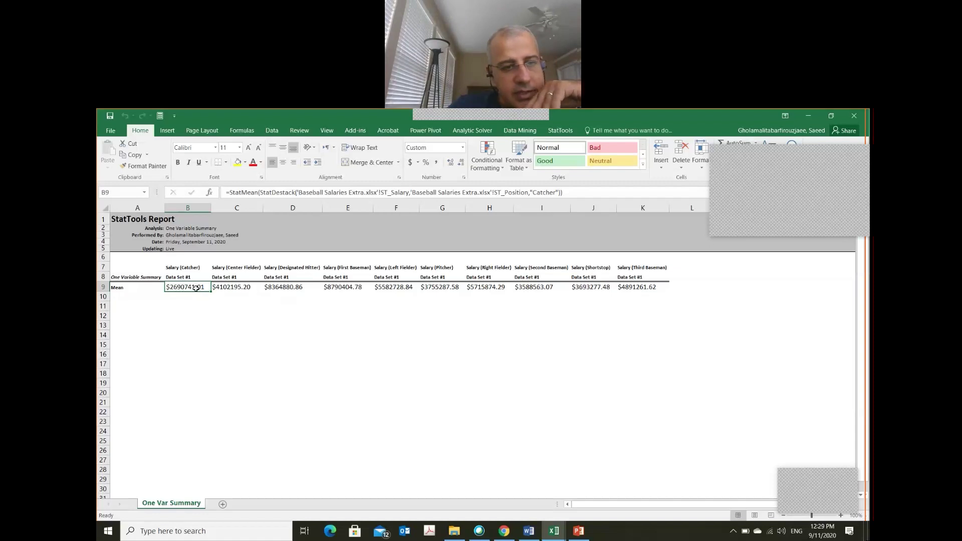
{"action": "left_click", "coordinate": [228, 289]}
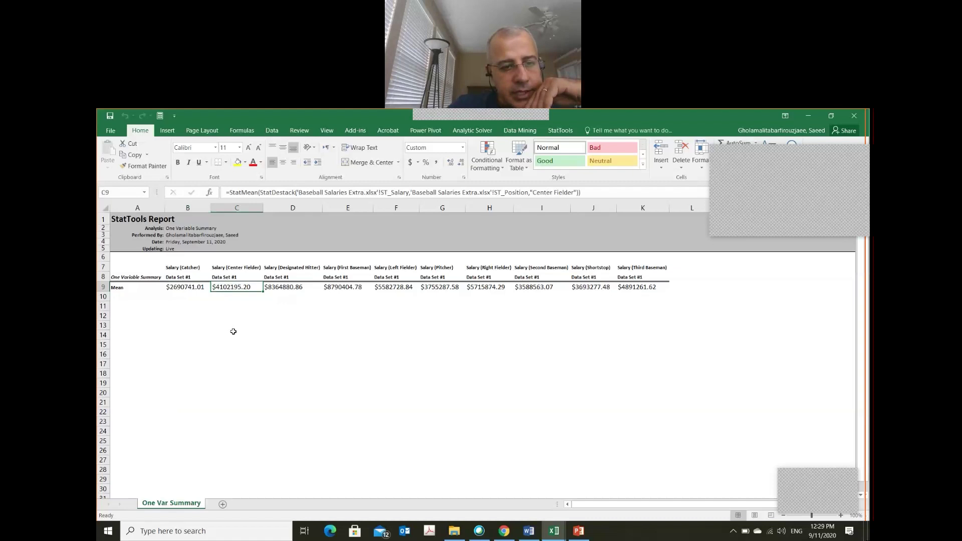
{"action": "left_click", "coordinate": [290, 287]}
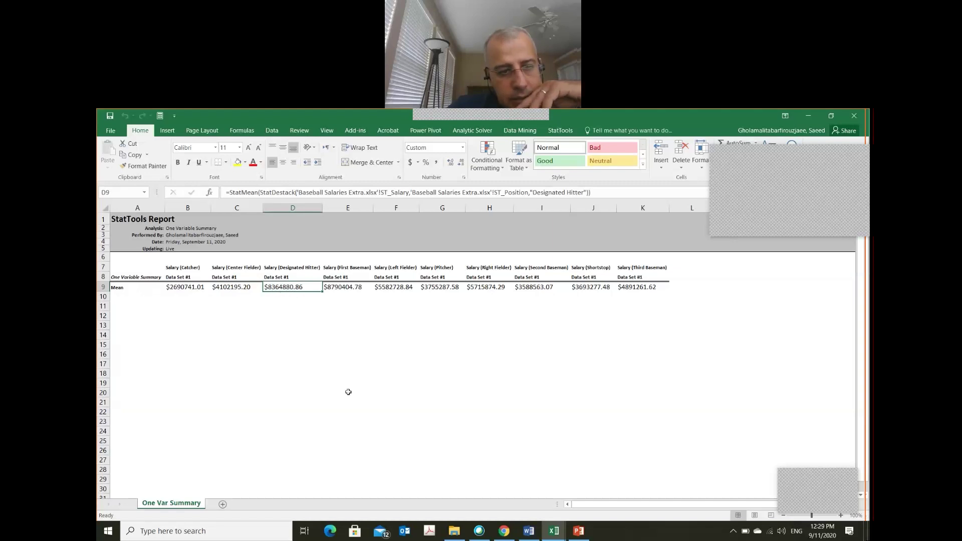
{"action": "left_click", "coordinate": [342, 290]}
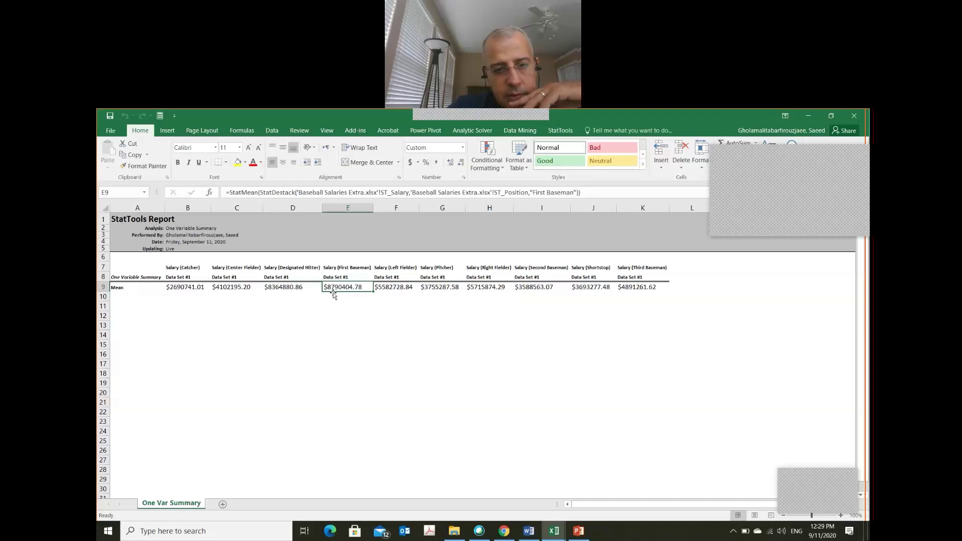
{"action": "left_click", "coordinate": [393, 287]}
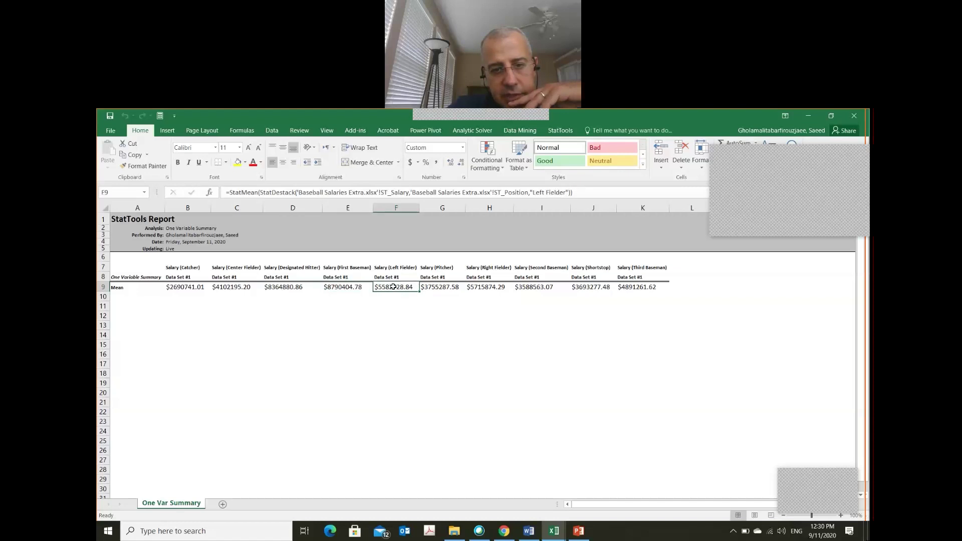
{"action": "left_click", "coordinate": [440, 289]}
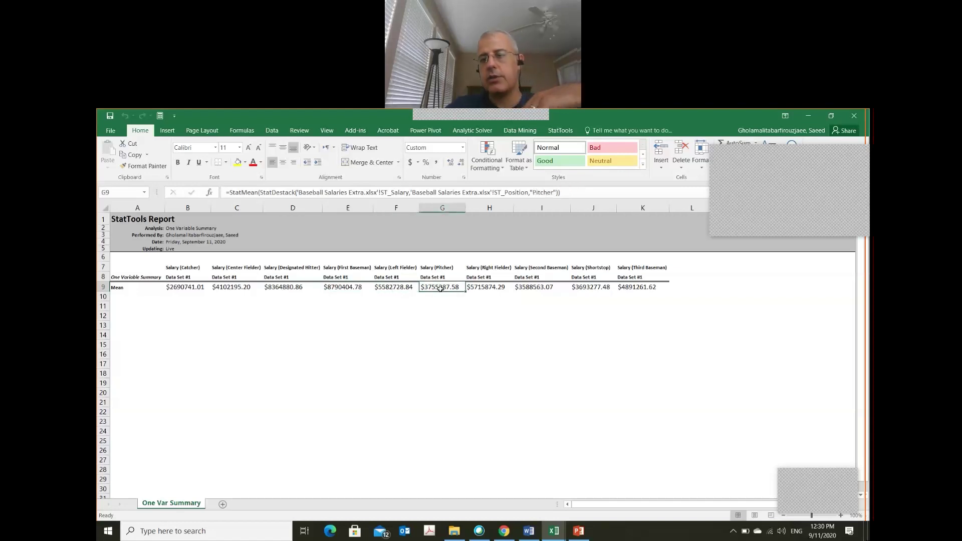
{"action": "key", "text": "Right"}
{"action": "key", "text": "Right"}
{"action": "key", "text": "Right"}
{"action": "key", "text": "Right"}
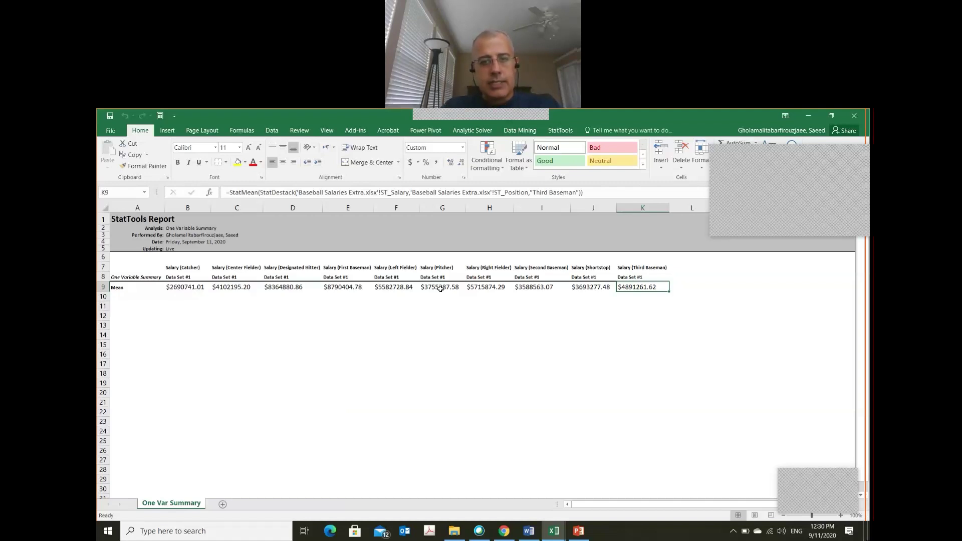
{"action": "key", "text": "Left"}
{"action": "key", "text": "Left"}
{"action": "key", "text": "Left"}
{"action": "key", "text": "Left"}
{"action": "key", "text": "Left"}
{"action": "key", "text": "Left"}
{"action": "key", "text": "Left"}
{"action": "key", "text": "Left"}
{"action": "key", "text": "Left"}
{"action": "key", "text": "Left"}
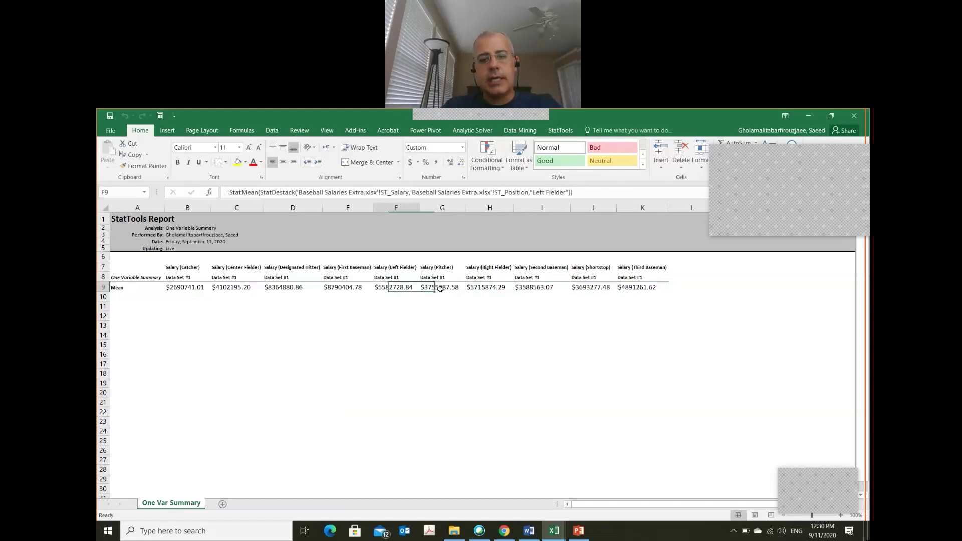
{"action": "key", "text": "Up"}
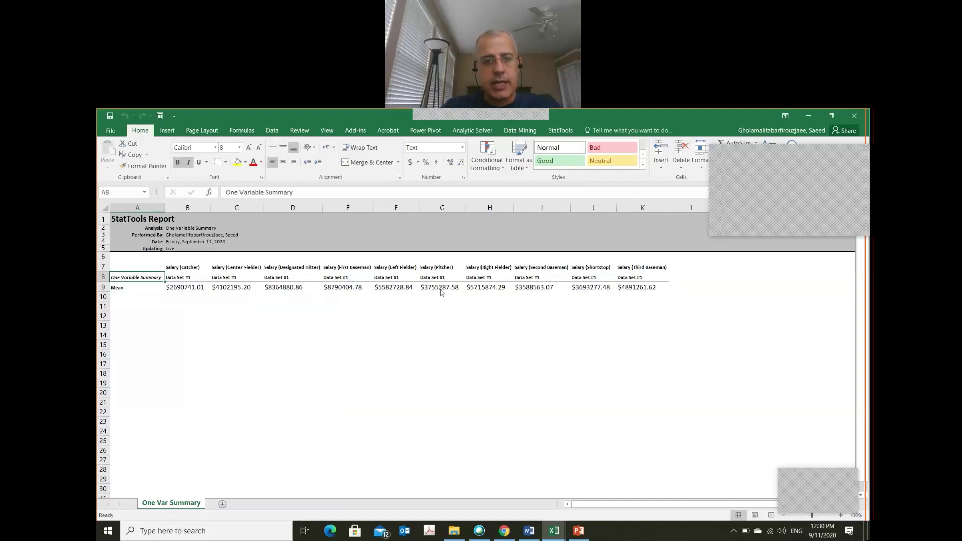
- Return to the Baseball Salaries Extra workbook and look over the Team and Division columns on the Salaries 2015 sheet
{"action": "key", "text": "alt+Tab"}
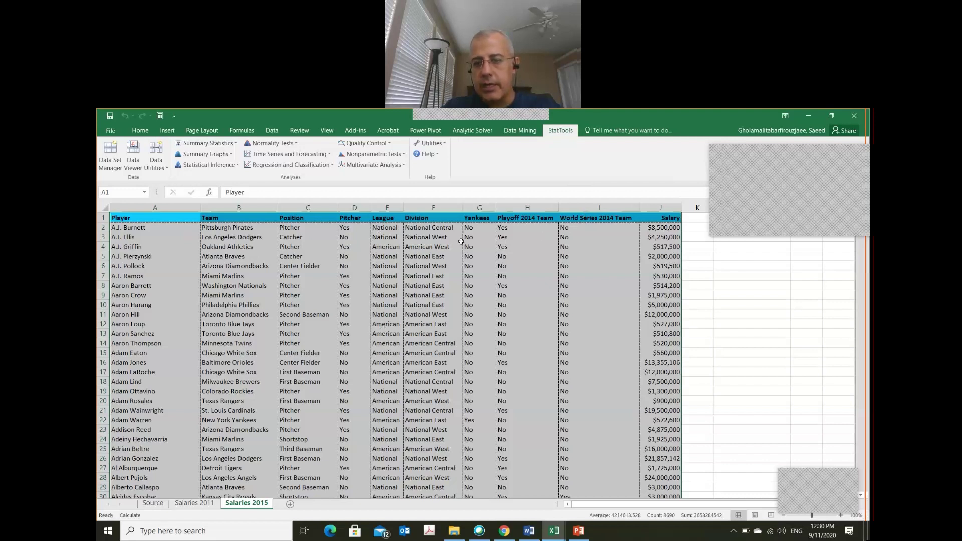
{"action": "left_click", "coordinate": [202, 314]}
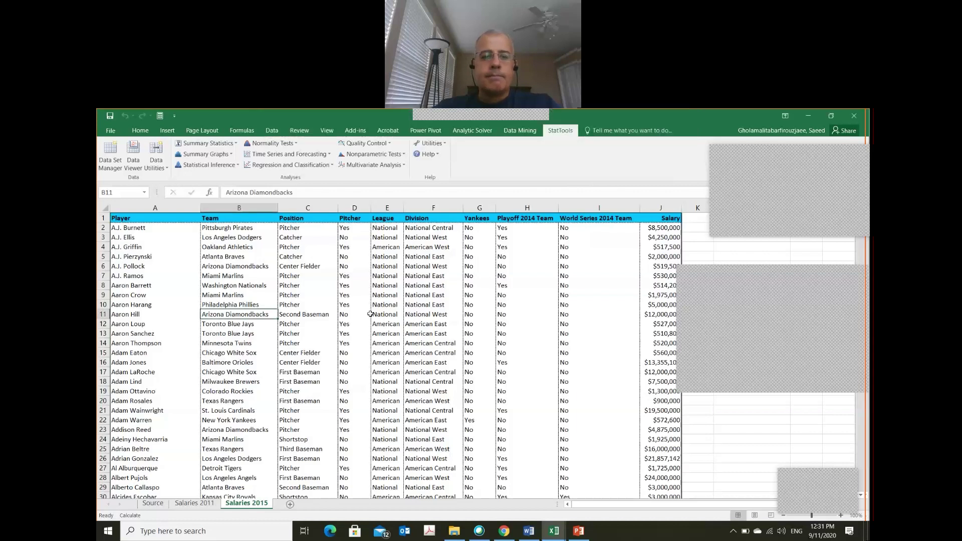
{"action": "key", "text": "Down"}
{"action": "key", "text": "Down"}
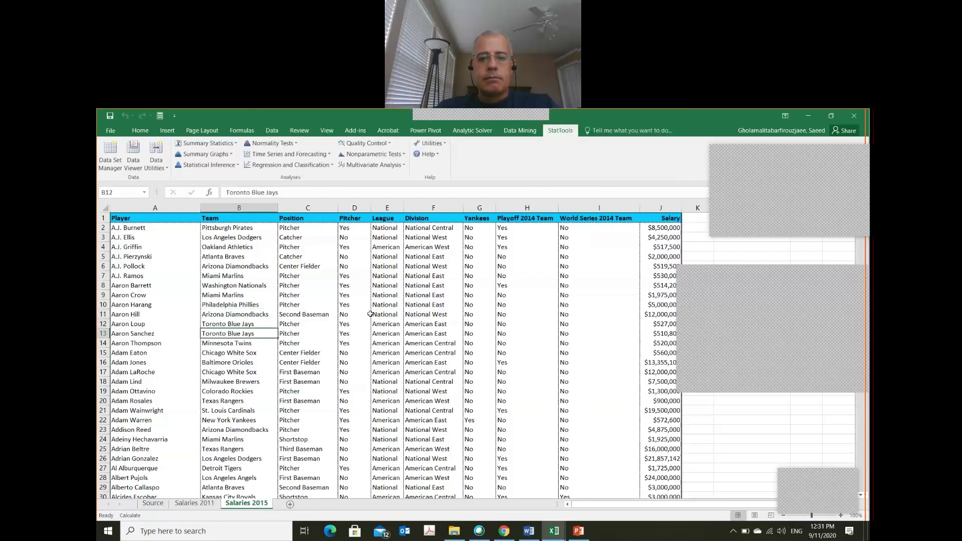
{"action": "key", "text": "ctrl+Up"}
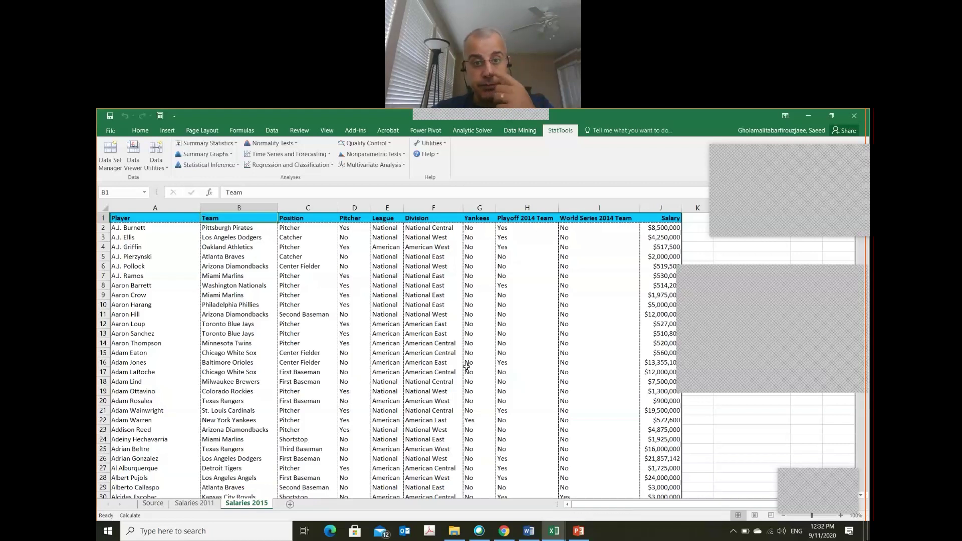
{"action": "left_click", "coordinate": [435, 276]}
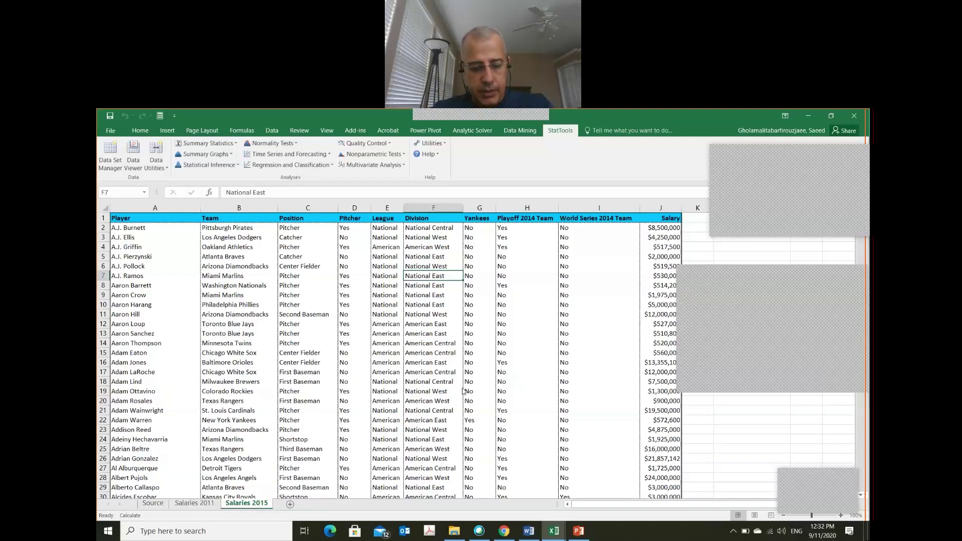
- Switch to the LSCM361_800 Canvas course in Chrome and look through the chapter modules and their files
{"action": "key", "text": "alt+Tab"}
{"action": "key", "text": "alt+Tab"}
{"action": "key", "text": "alt+shift+Tab"}
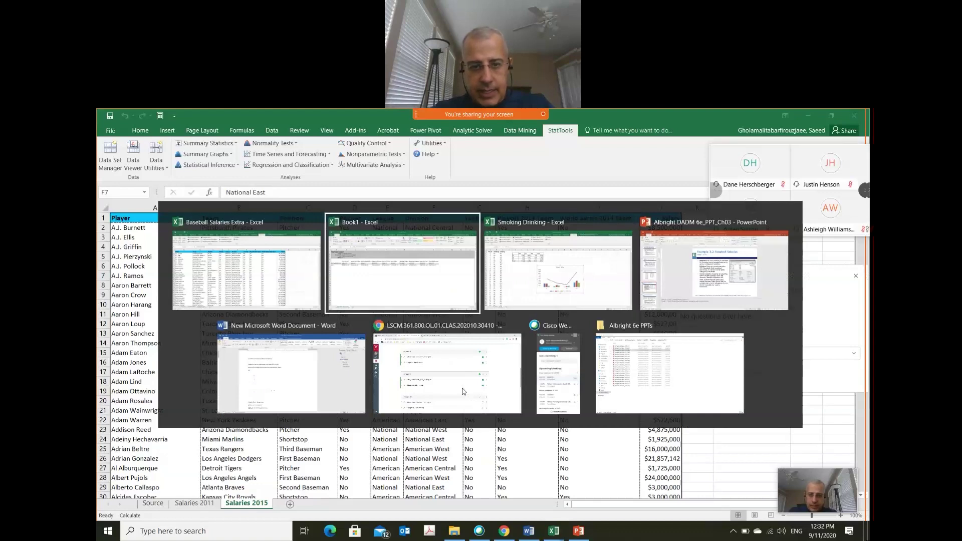
{"action": "left_click", "coordinate": [462, 391]}
{"action": "scroll", "coordinate": [462, 392], "scroll_direction": "up", "scroll_amount": 10}
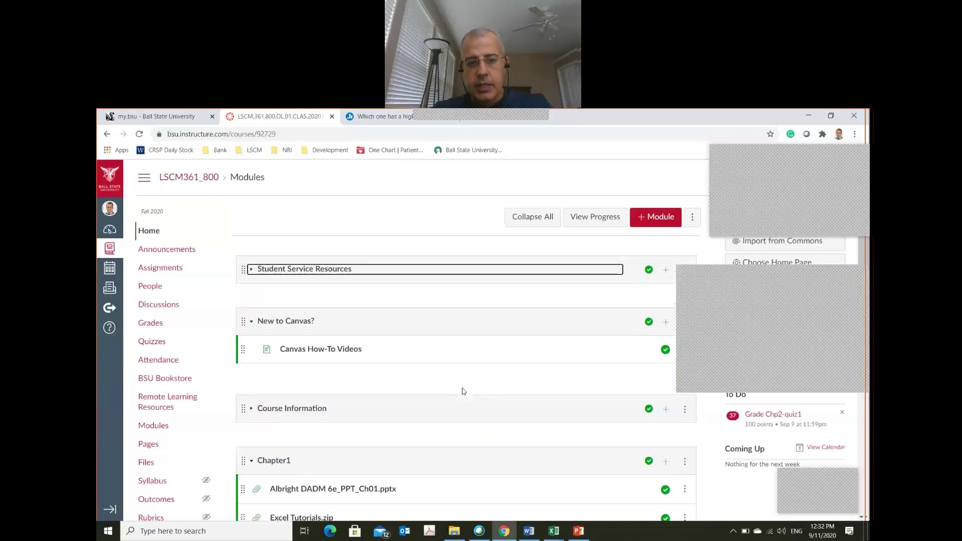
{"action": "scroll", "coordinate": [462, 391], "scroll_direction": "down", "scroll_amount": 5}
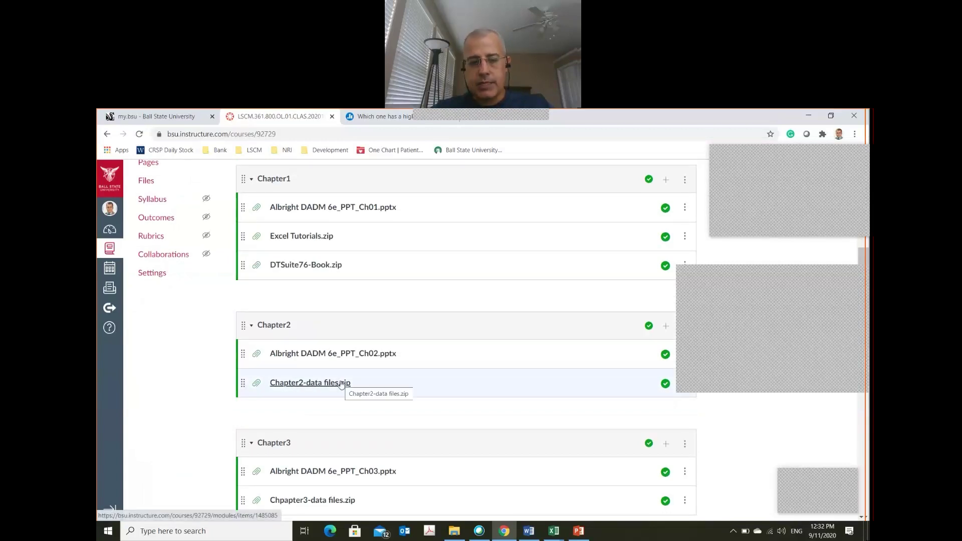
{"action": "scroll", "coordinate": [341, 385], "scroll_direction": "down", "scroll_amount": 3}
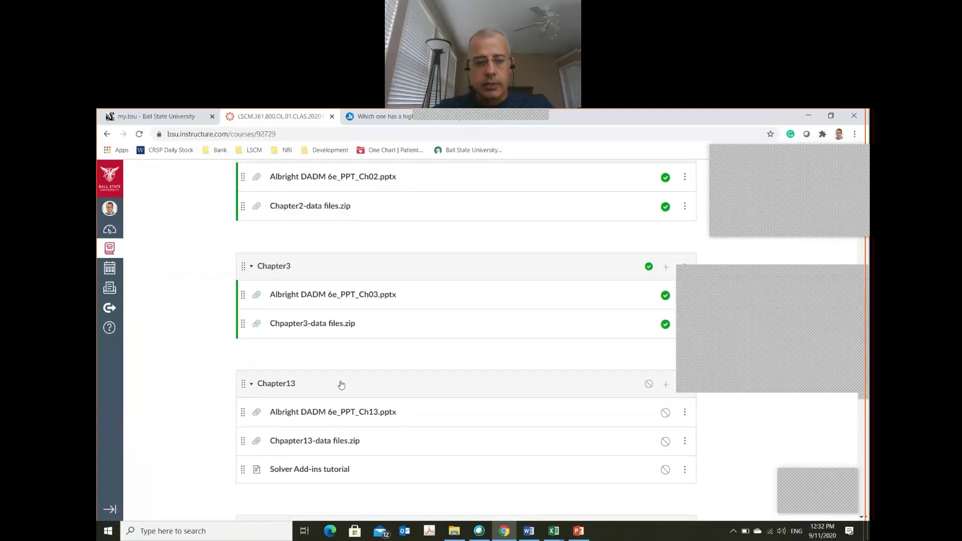